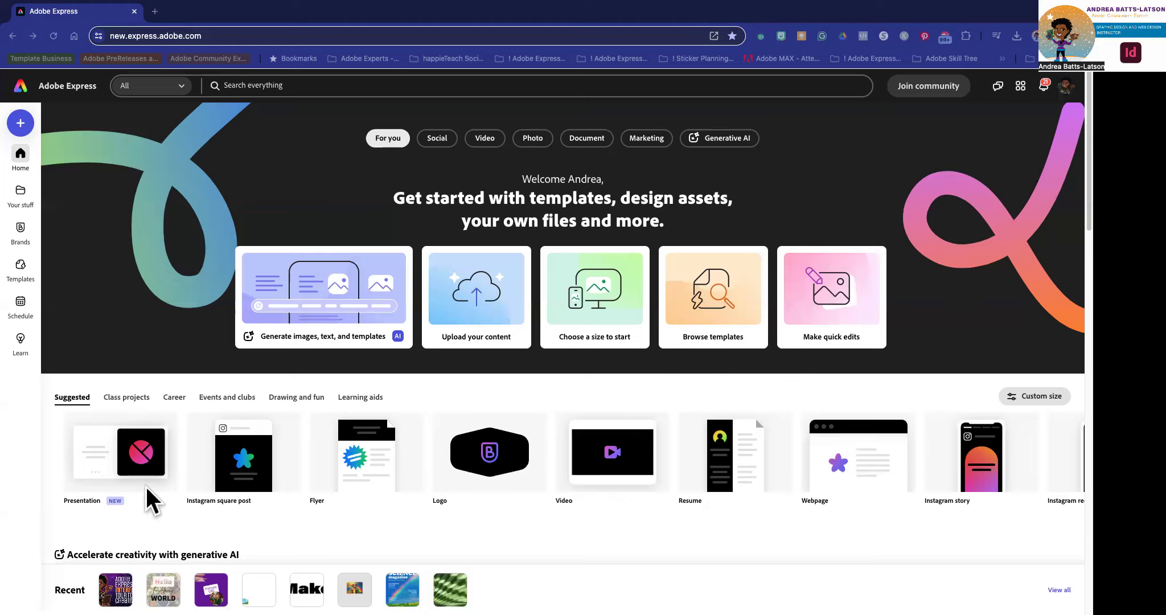
Step: Show the social media formats on the home page
{"action": "scroll", "coordinate": [99, 433], "scroll_direction": "down", "scroll_amount": 1}
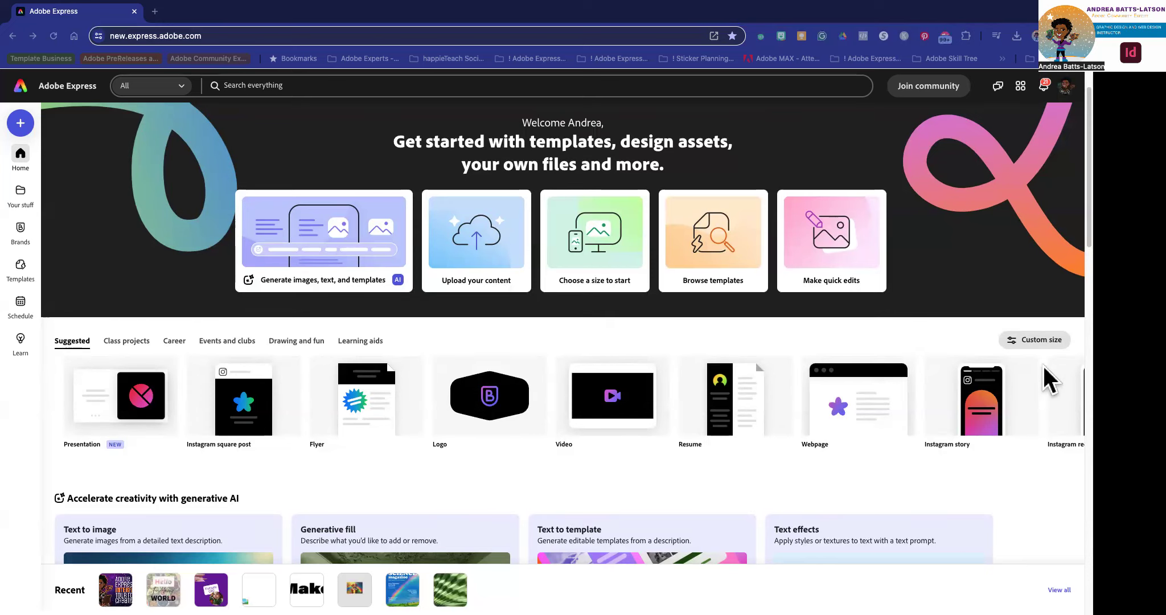
{"action": "scroll", "coordinate": [663, 433], "scroll_direction": "down", "scroll_amount": 3}
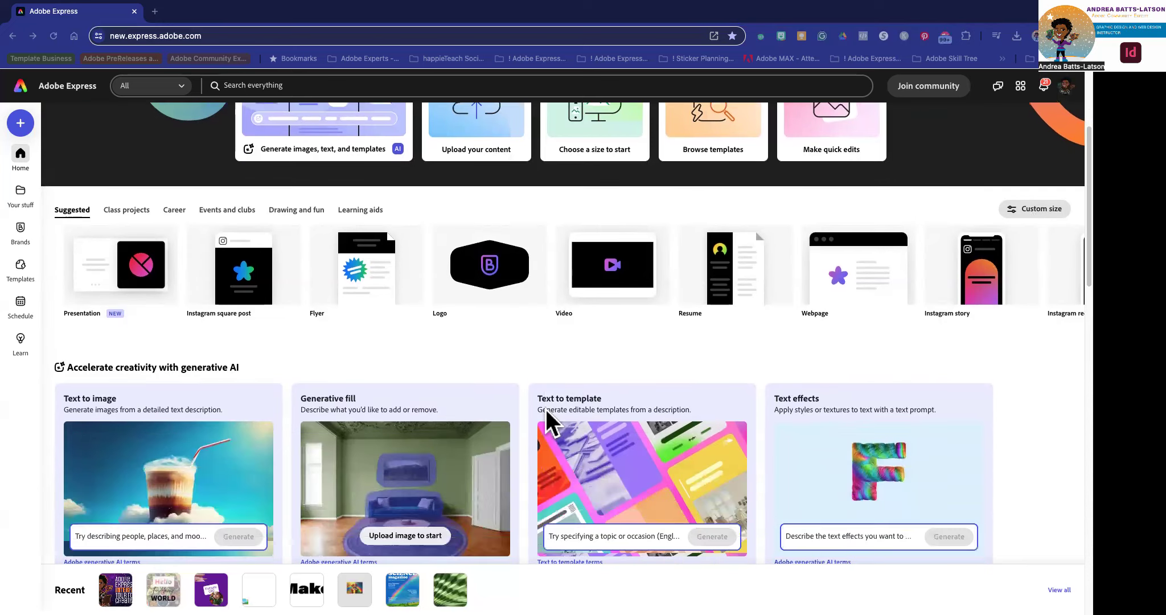
{"action": "scroll", "coordinate": [682, 415], "scroll_direction": "up", "scroll_amount": 3}
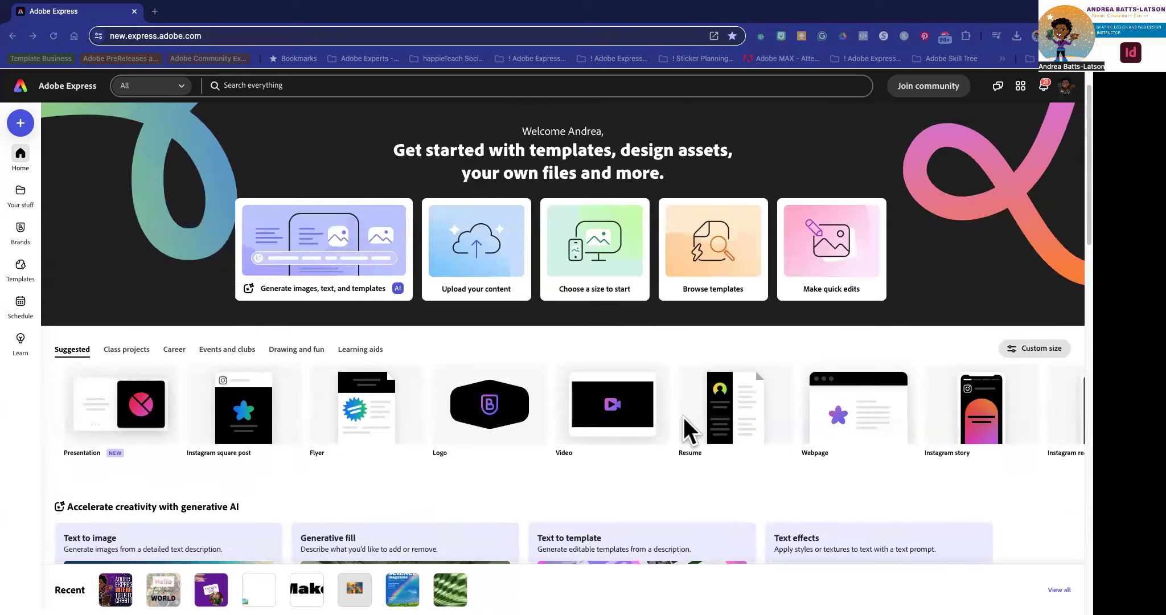
{"action": "scroll", "coordinate": [682, 415], "scroll_direction": "up", "scroll_amount": 1}
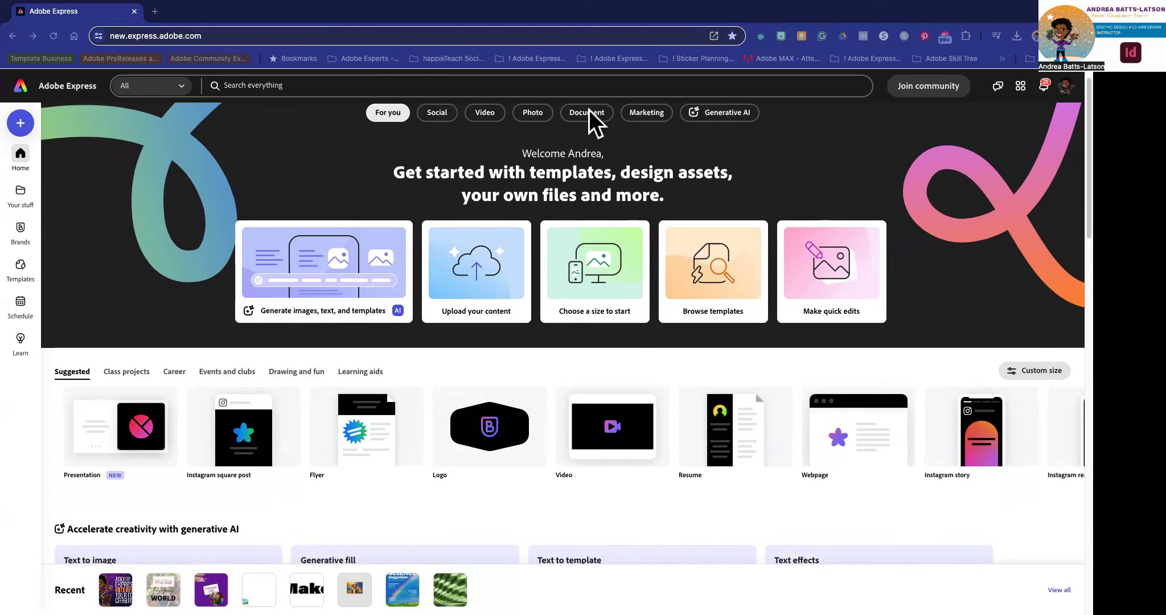
{"action": "left_click", "coordinate": [435, 112]}
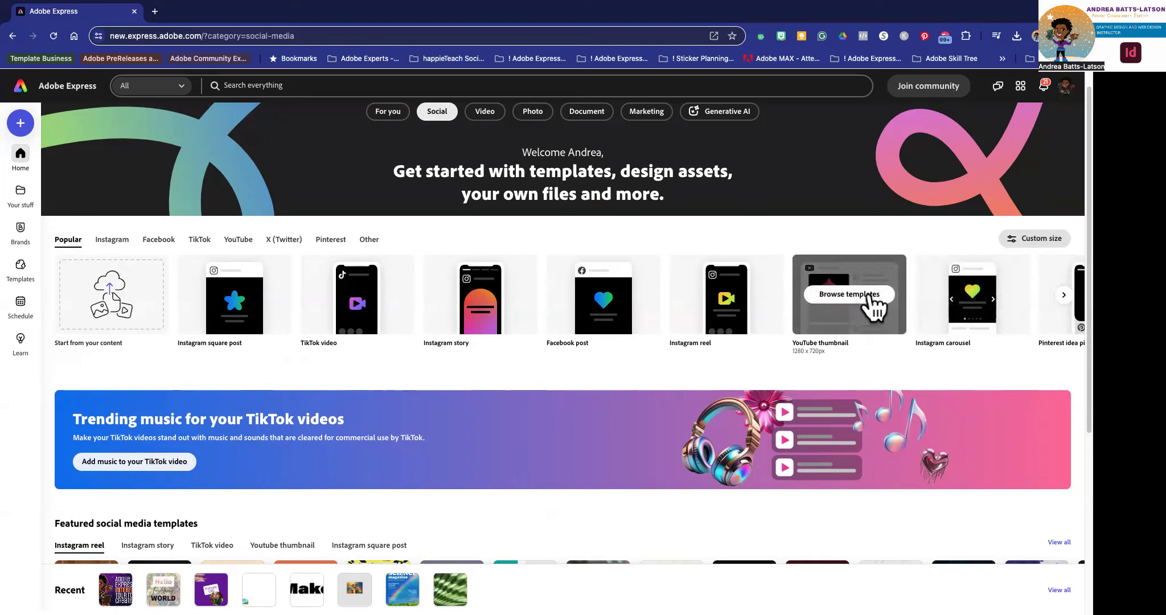
Step: Look through the popular social media formats, from Instagram square post to Facebook ad
{"action": "left_click", "coordinate": [1051, 312]}
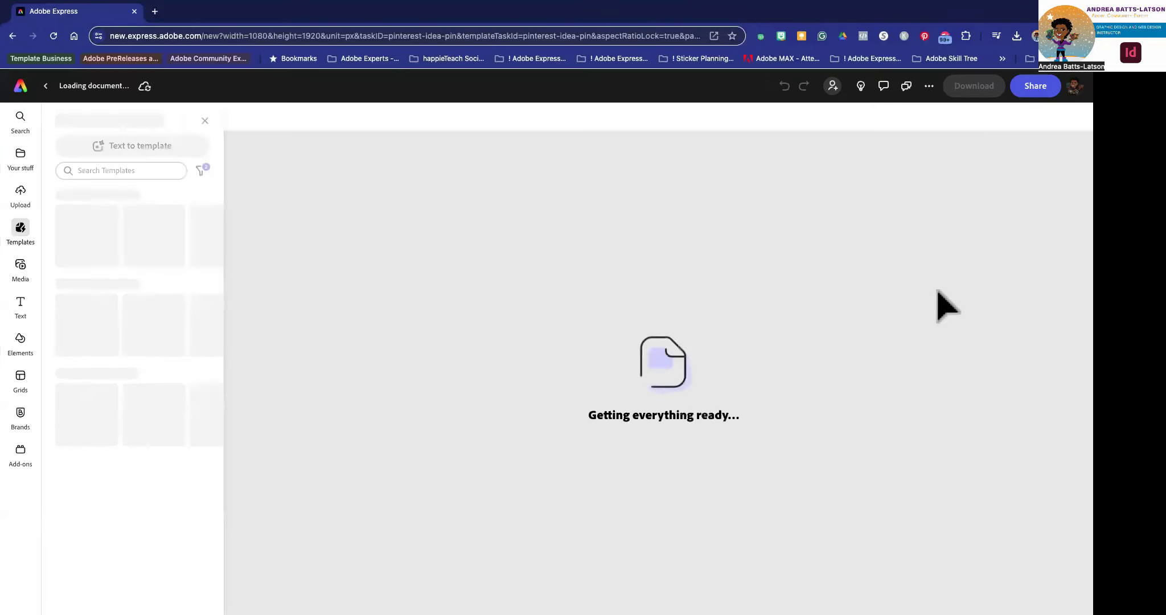
{"action": "left_click", "coordinate": [12, 36]}
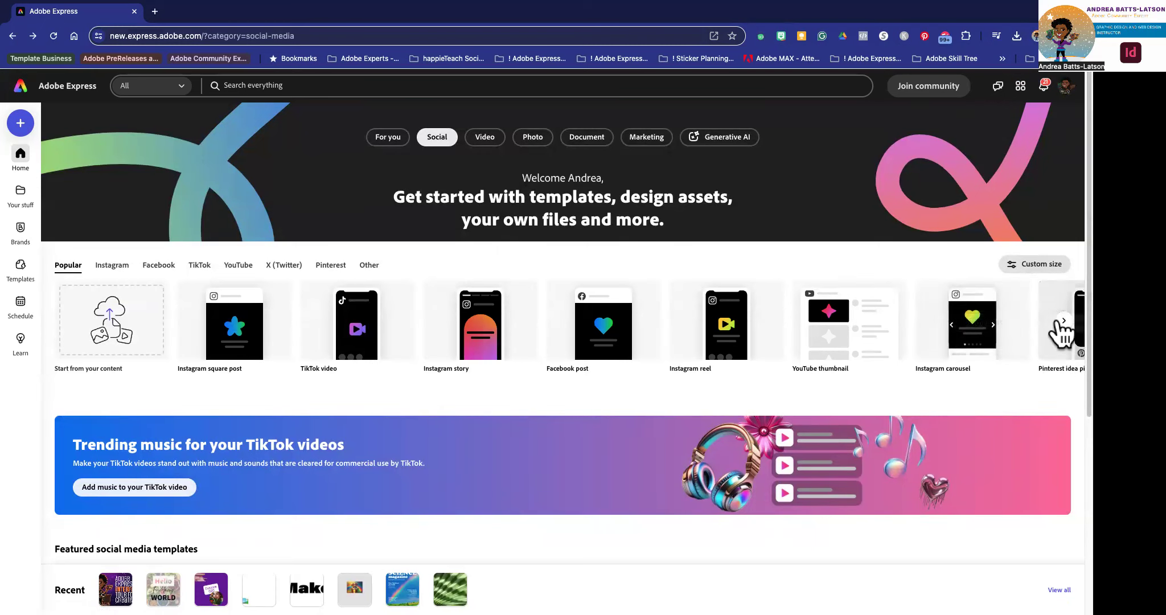
{"action": "left_click", "coordinate": [1062, 322]}
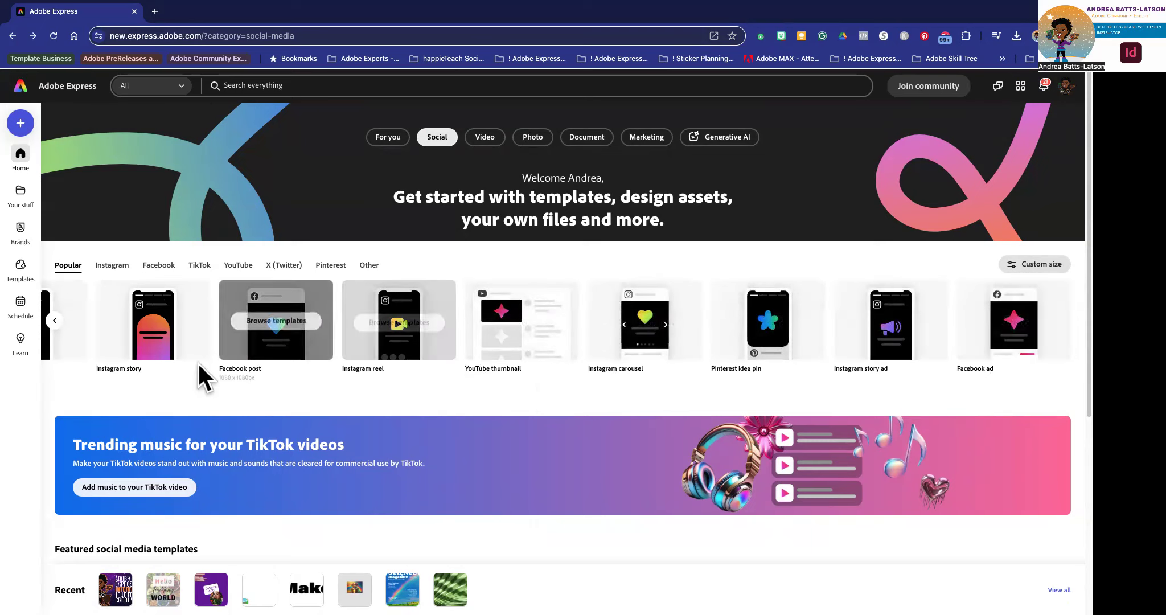
{"action": "mouse_move", "coordinate": [490, 364]}
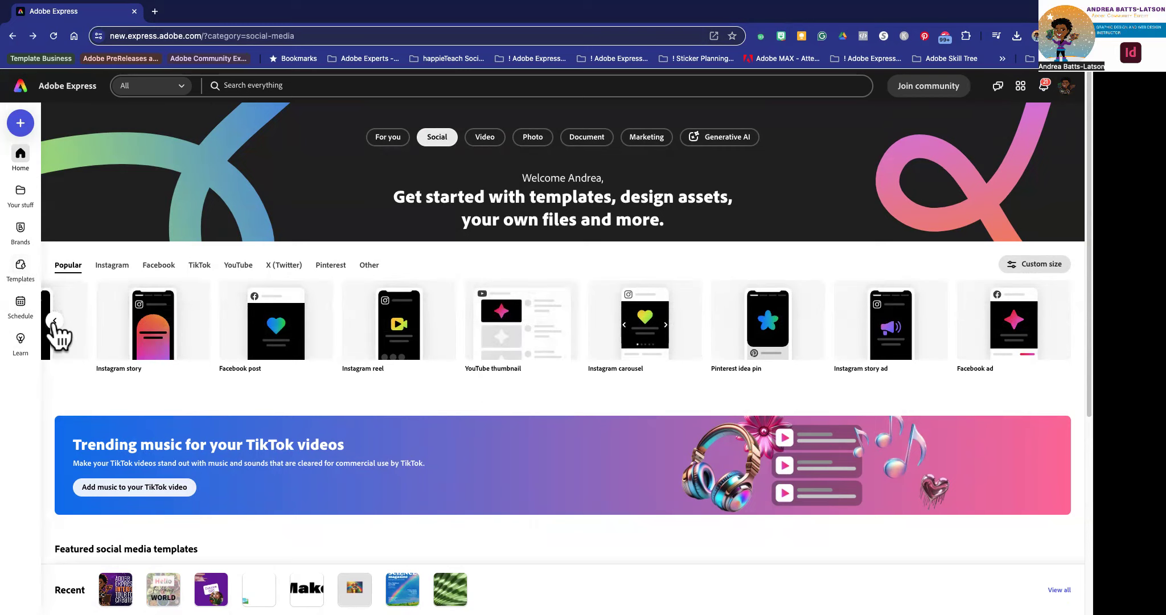
{"action": "left_click", "coordinate": [54, 322]}
Step: Start a new blank document in the Instagram square post format
{"action": "mouse_move", "coordinate": [237, 333]}
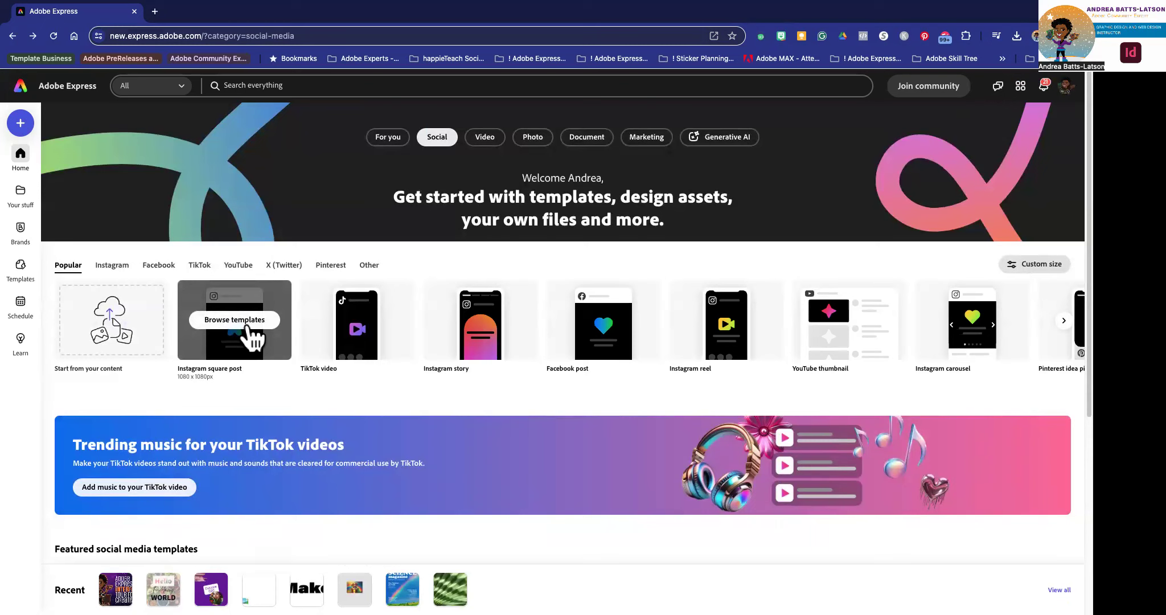
{"action": "mouse_move", "coordinate": [734, 325]}
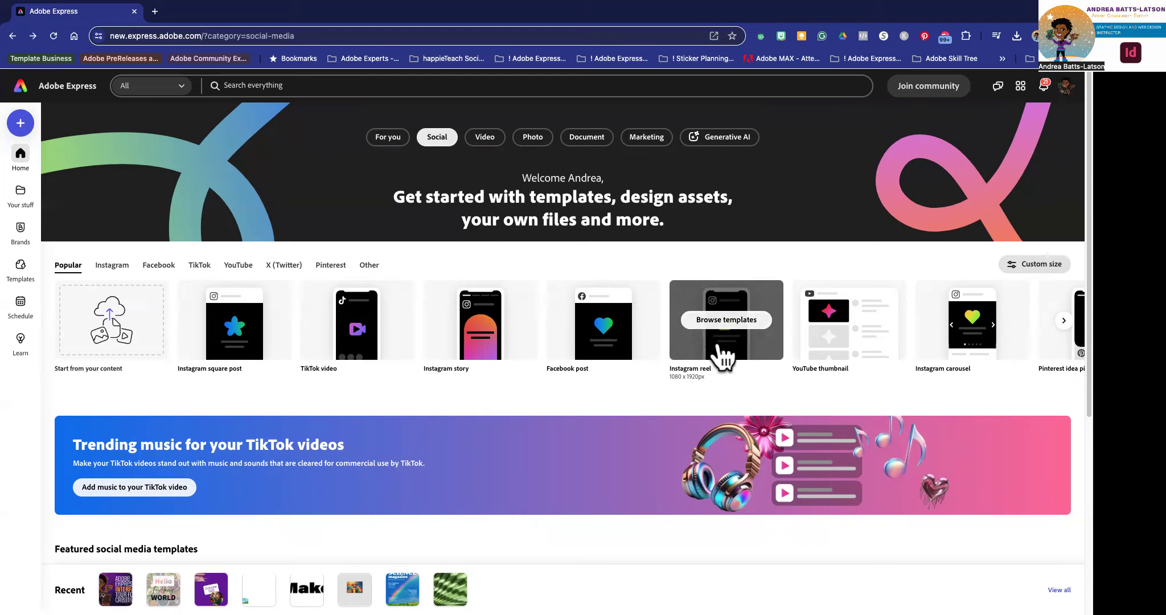
{"action": "mouse_move", "coordinate": [219, 354]}
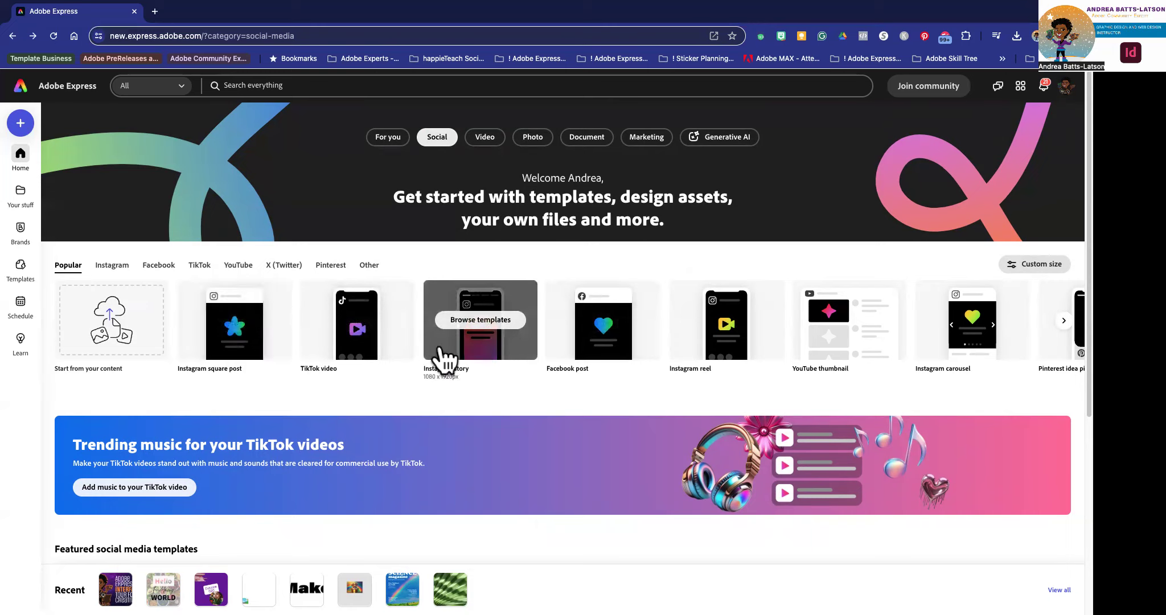
{"action": "left_click", "coordinate": [229, 358]}
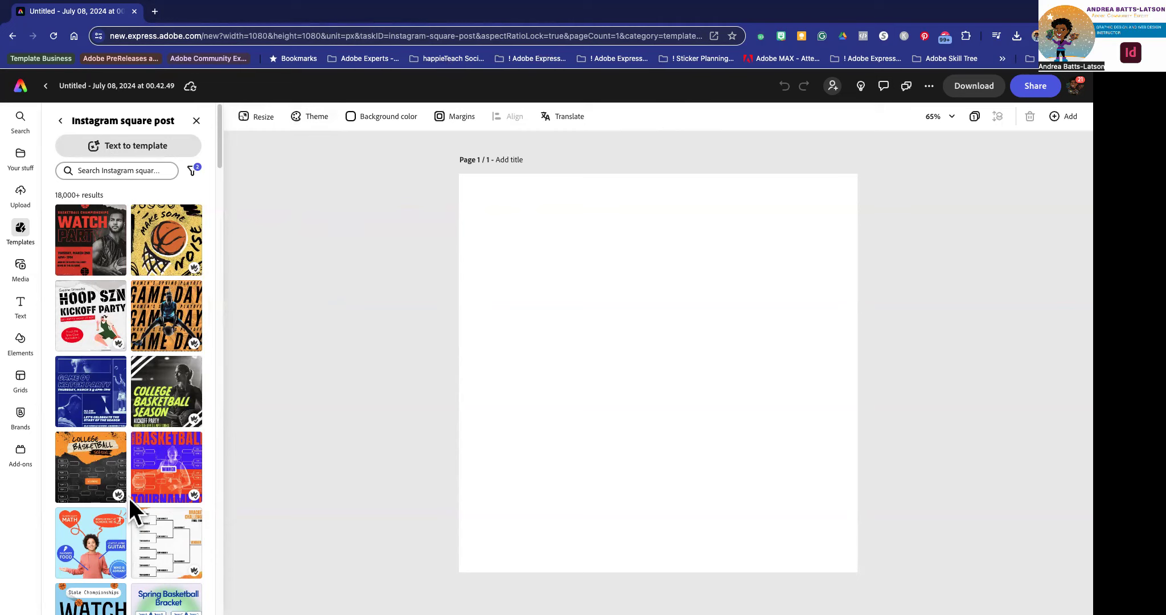
Step: Browse the available Instagram square post templates and compare their themes and layouts
{"action": "scroll", "coordinate": [128, 421], "scroll_direction": "down", "scroll_amount": 5}
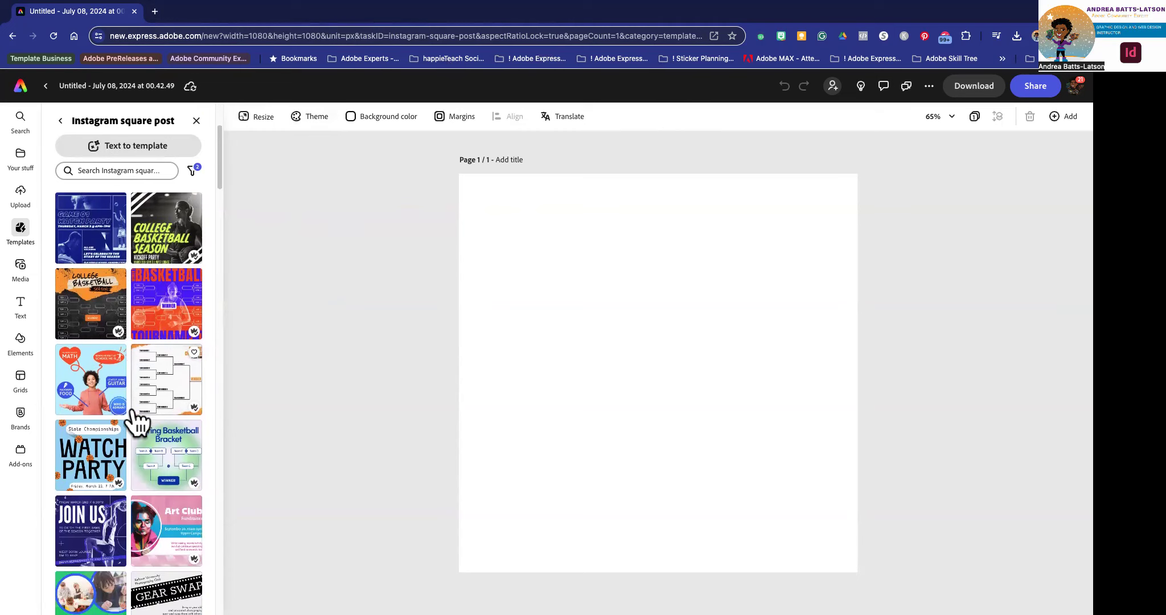
{"action": "scroll", "coordinate": [137, 424], "scroll_direction": "down", "scroll_amount": 5}
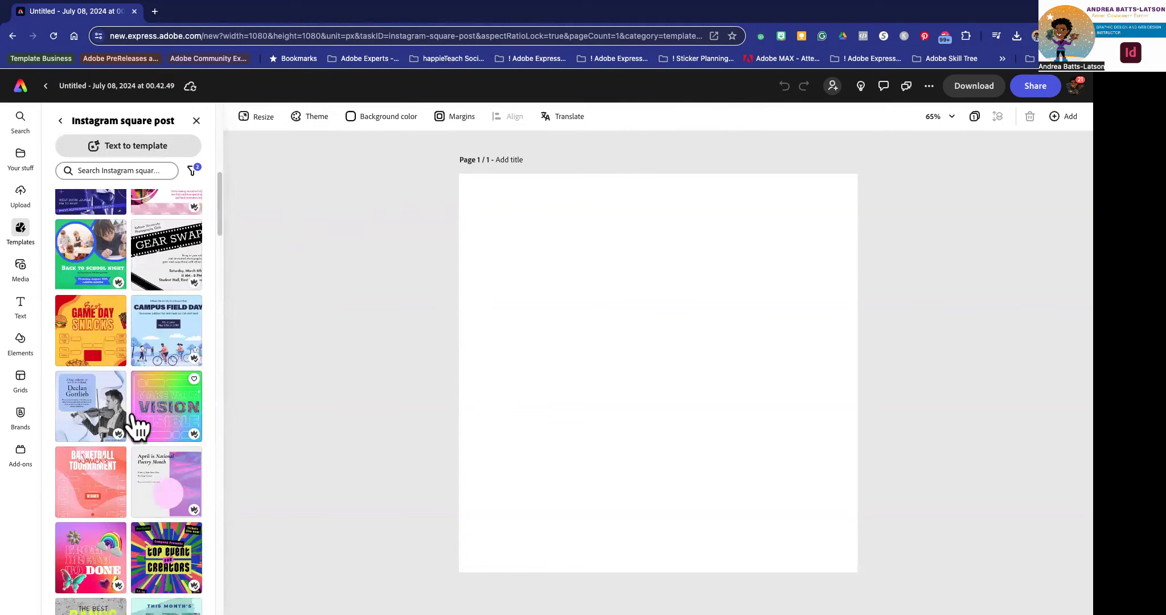
{"action": "scroll", "coordinate": [137, 426], "scroll_direction": "down", "scroll_amount": 1}
{"action": "scroll", "coordinate": [137, 426], "scroll_direction": "down", "scroll_amount": 4}
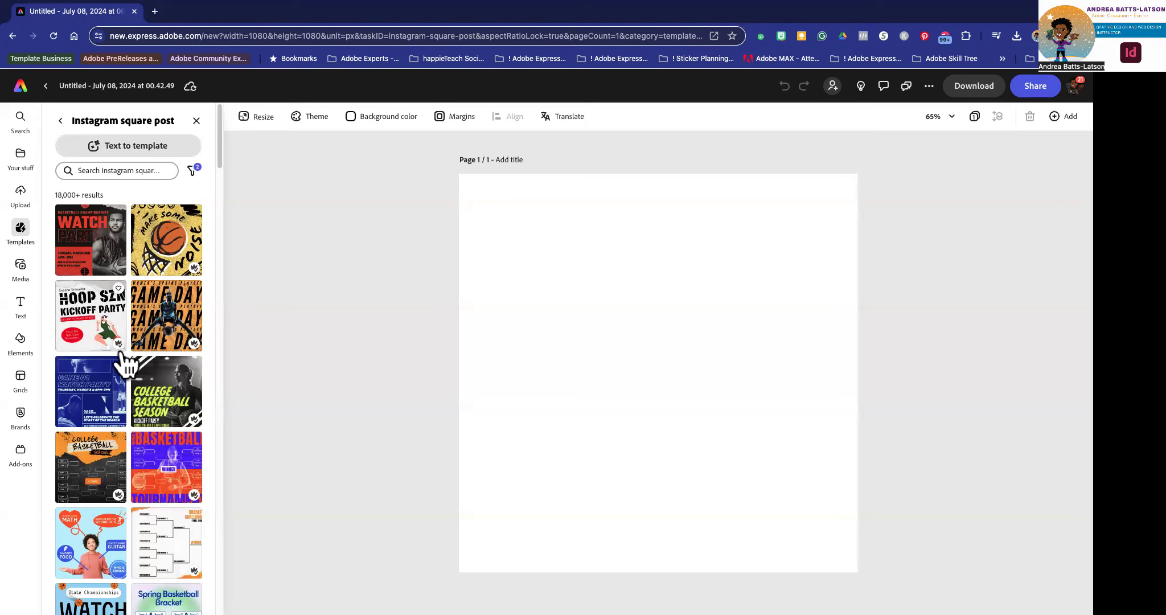
{"action": "scroll", "coordinate": [133, 316], "scroll_direction": "down", "scroll_amount": 1}
{"action": "scroll", "coordinate": [136, 226], "scroll_direction": "up", "scroll_amount": 1}
{"action": "scroll", "coordinate": [121, 435], "scroll_direction": "down", "scroll_amount": 2}
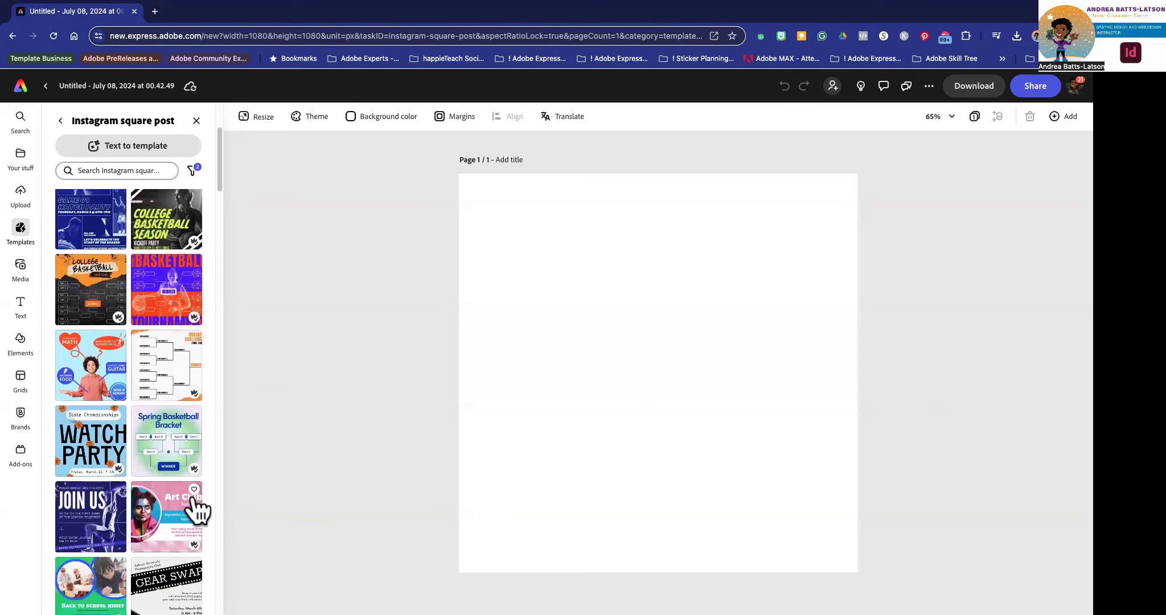
{"action": "scroll", "coordinate": [83, 424], "scroll_direction": "down", "scroll_amount": 1}
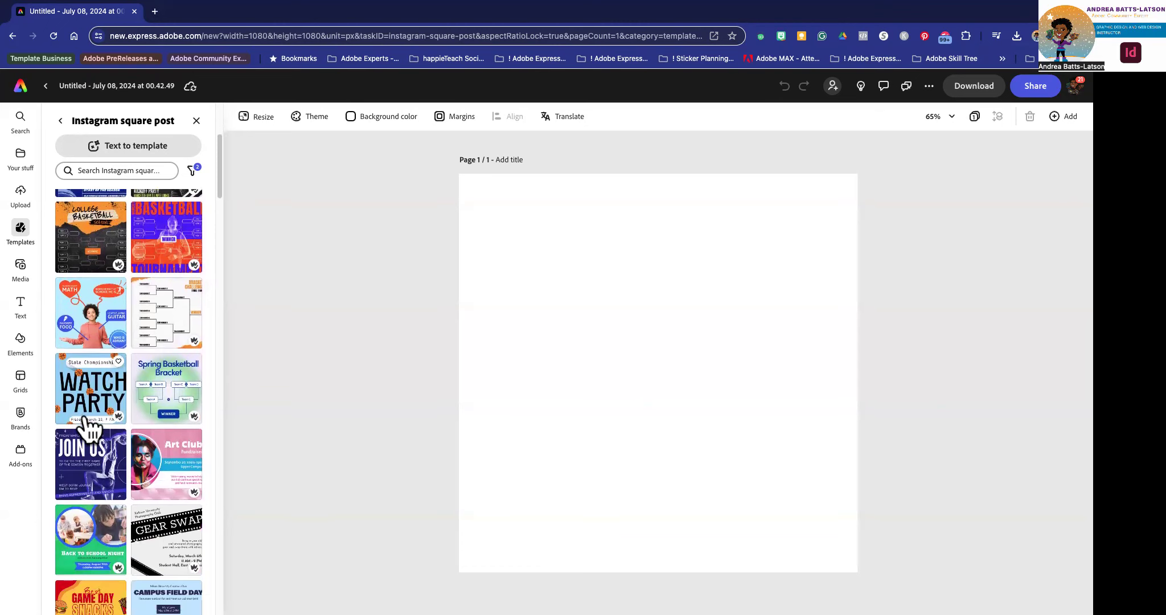
{"action": "scroll", "coordinate": [86, 424], "scroll_direction": "down", "scroll_amount": 5}
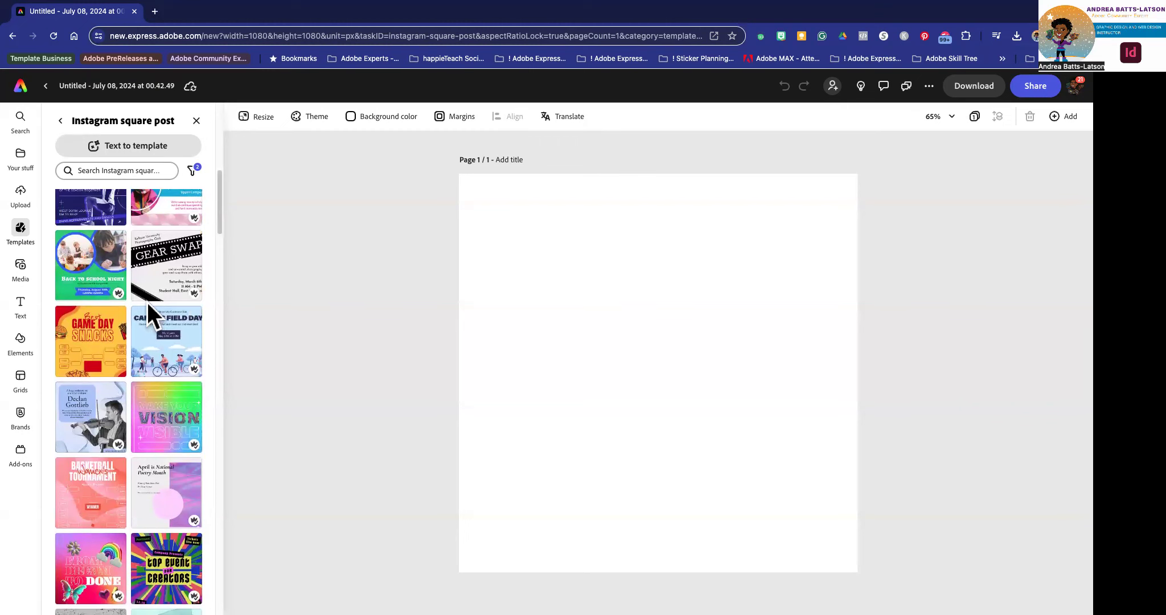
{"action": "scroll", "coordinate": [147, 302], "scroll_direction": "up", "scroll_amount": 10}
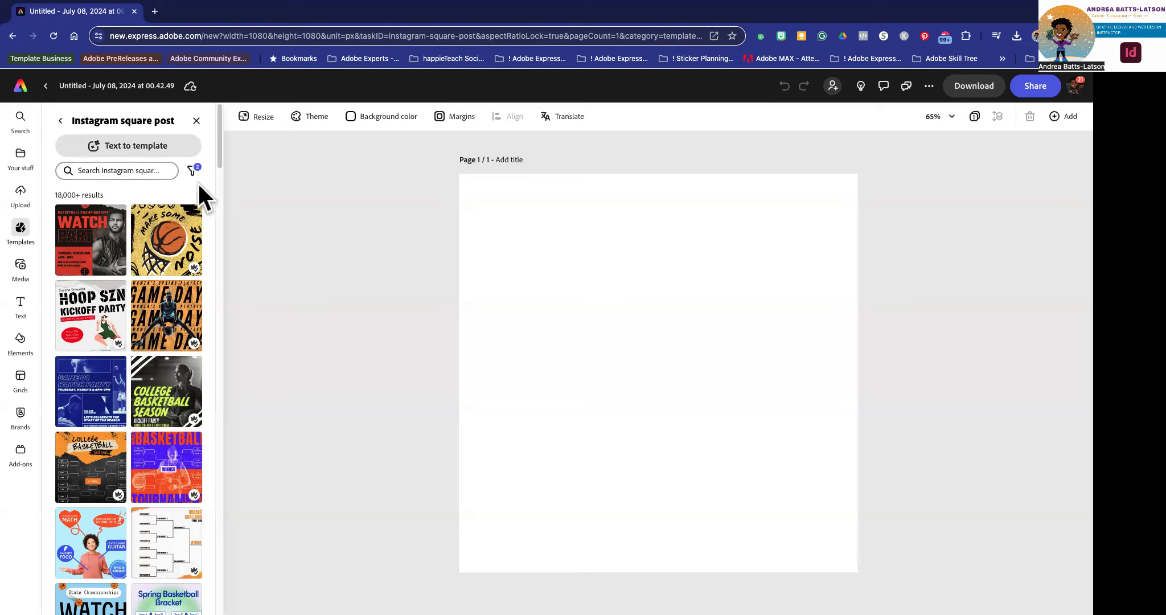
Step: Search the Instagram square post templates for "4th of july"
{"action": "left_click", "coordinate": [117, 169]}
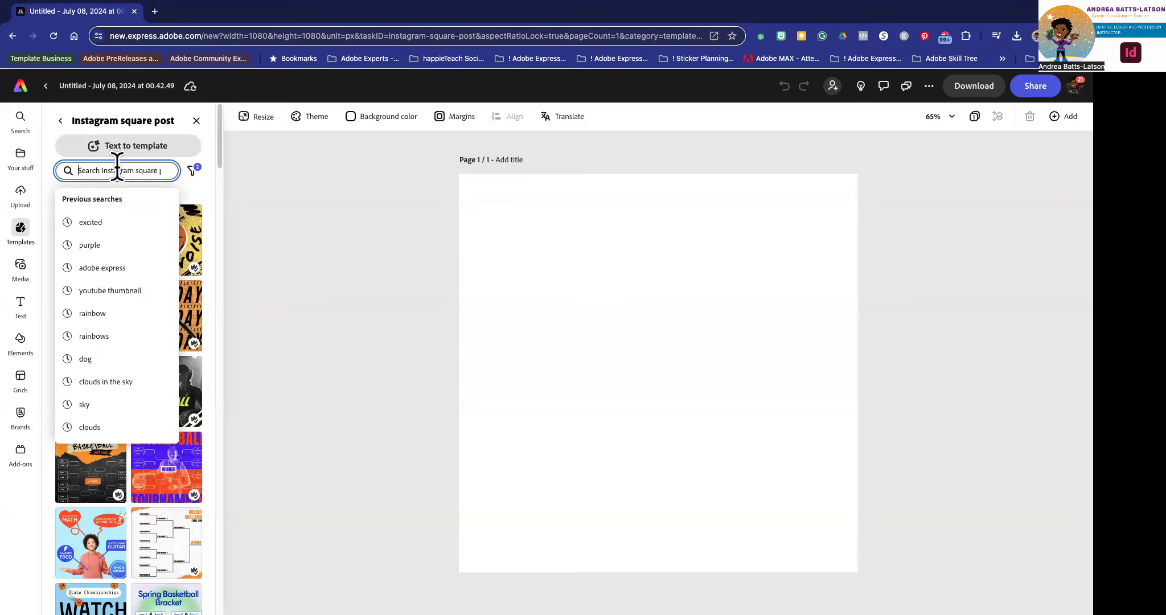
{"action": "type", "text": "4th "}
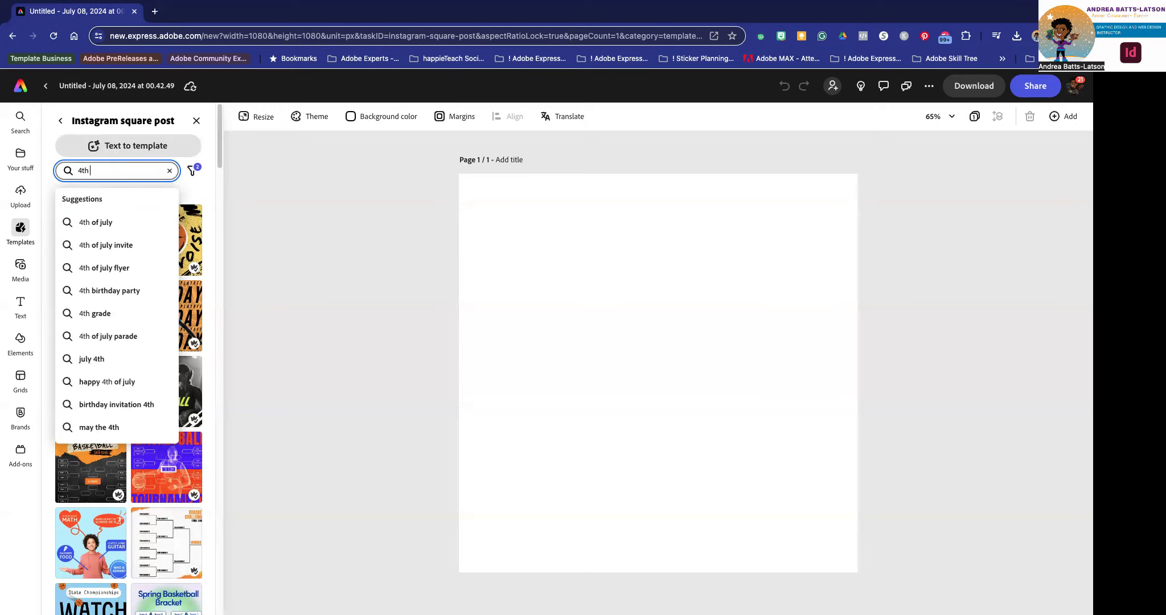
{"action": "type", "text": "of july"}
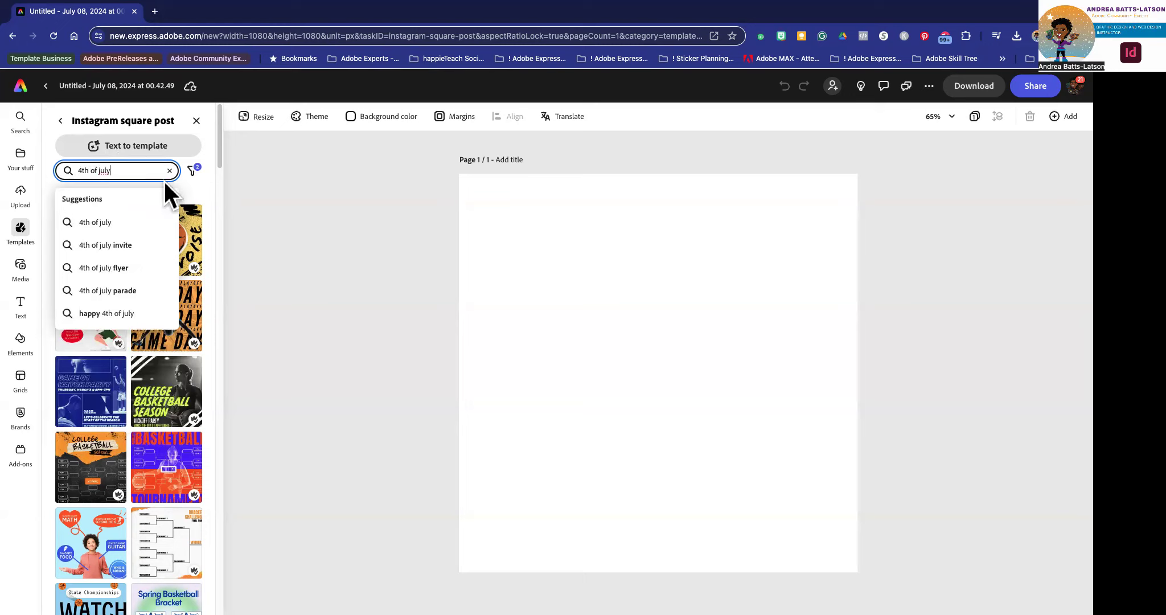
{"action": "key", "text": "Return"}
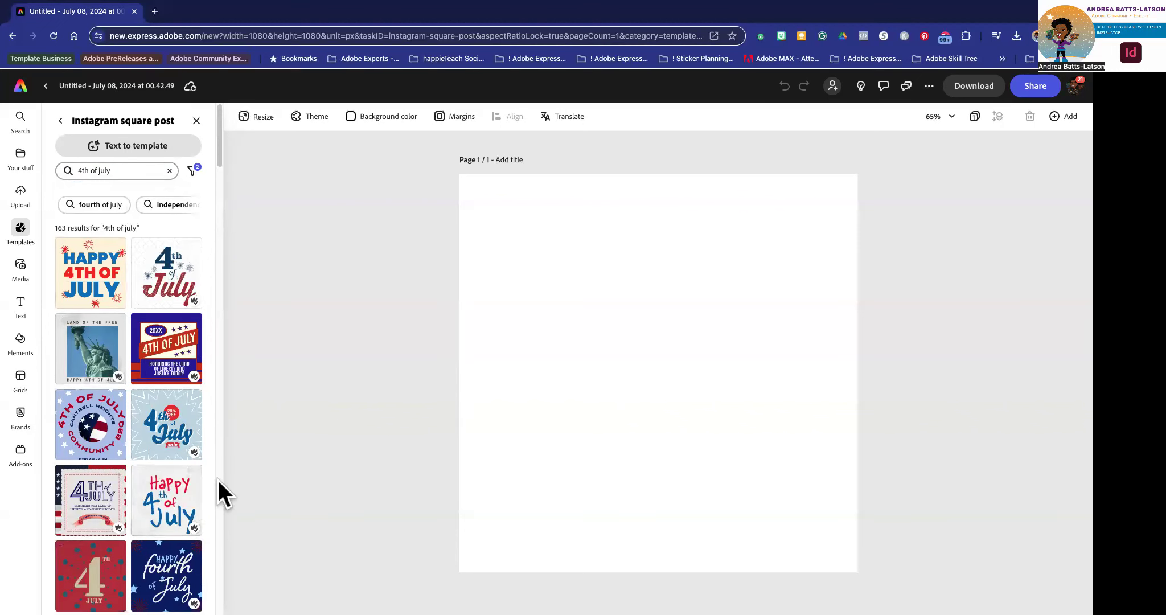
Step: Apply the 4th of July template with the Statue of Liberty and red and blue stars to the document
{"action": "scroll", "coordinate": [146, 387], "scroll_direction": "down", "scroll_amount": 4}
{"action": "scroll", "coordinate": [146, 390], "scroll_direction": "down", "scroll_amount": 1}
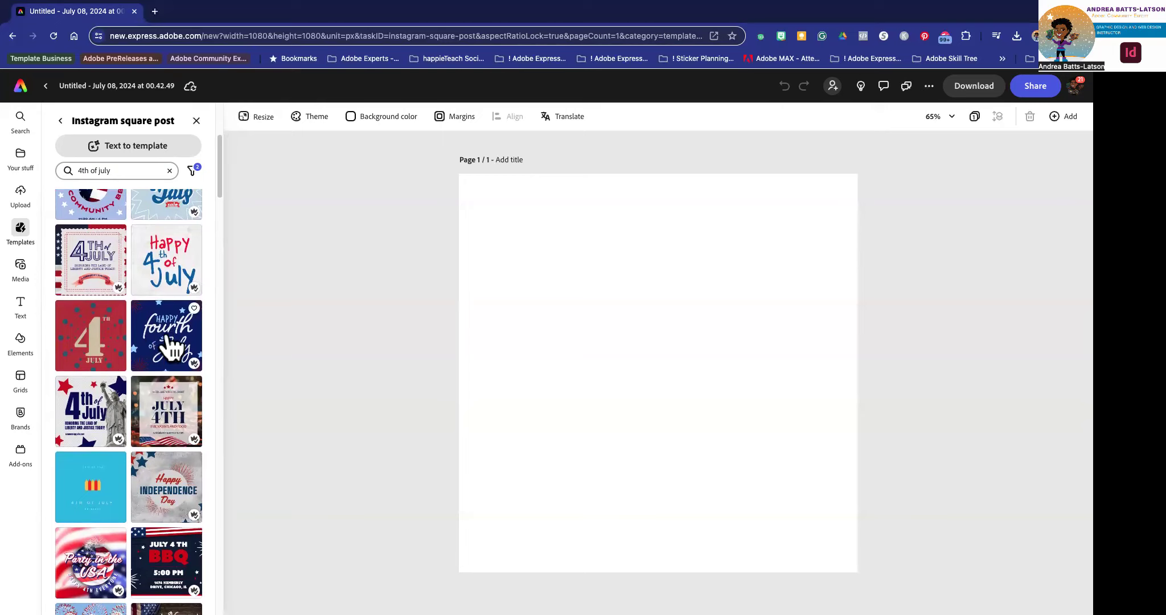
{"action": "left_click", "coordinate": [91, 409]}
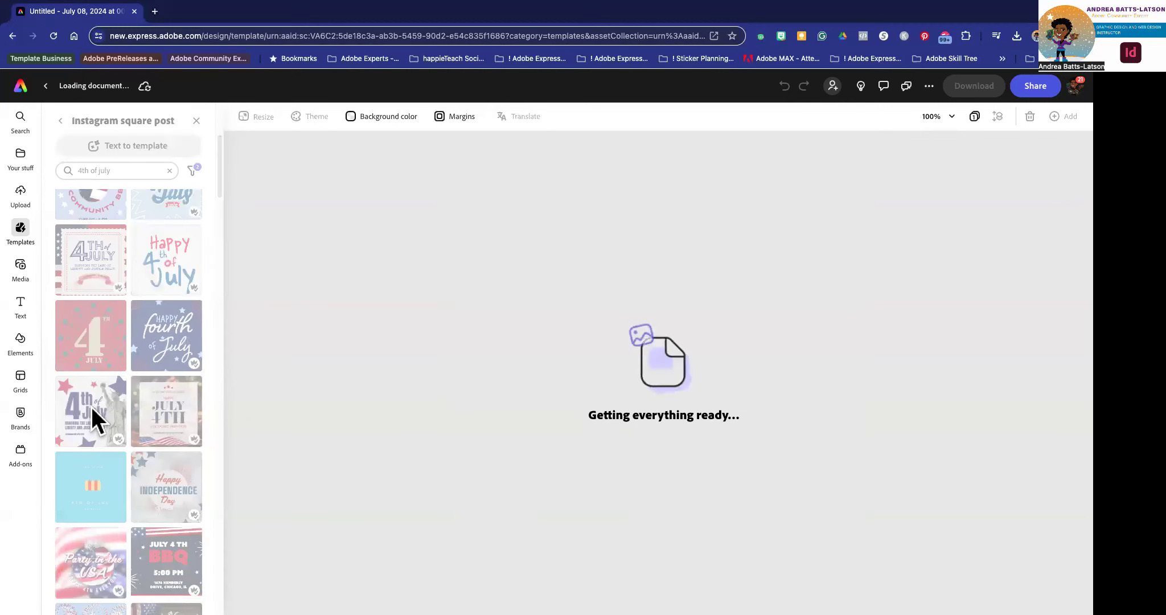
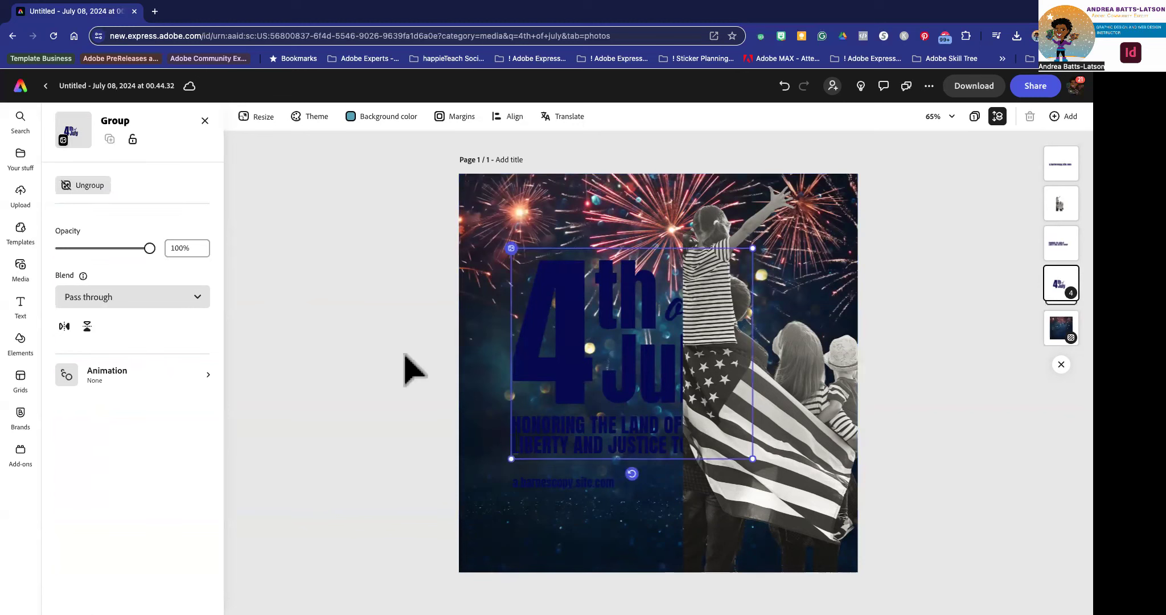
Step: Set the fill of the title texts "4", "th" and "July" to white, one after the other
{"action": "left_click", "coordinate": [575, 359]}
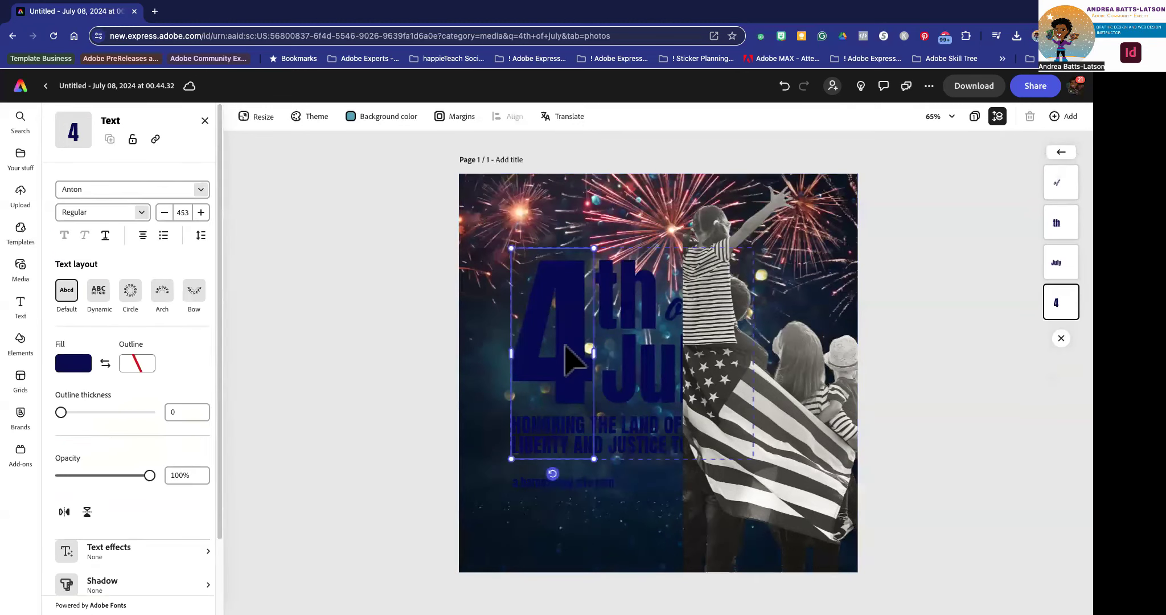
{"action": "left_click", "coordinate": [72, 391]}
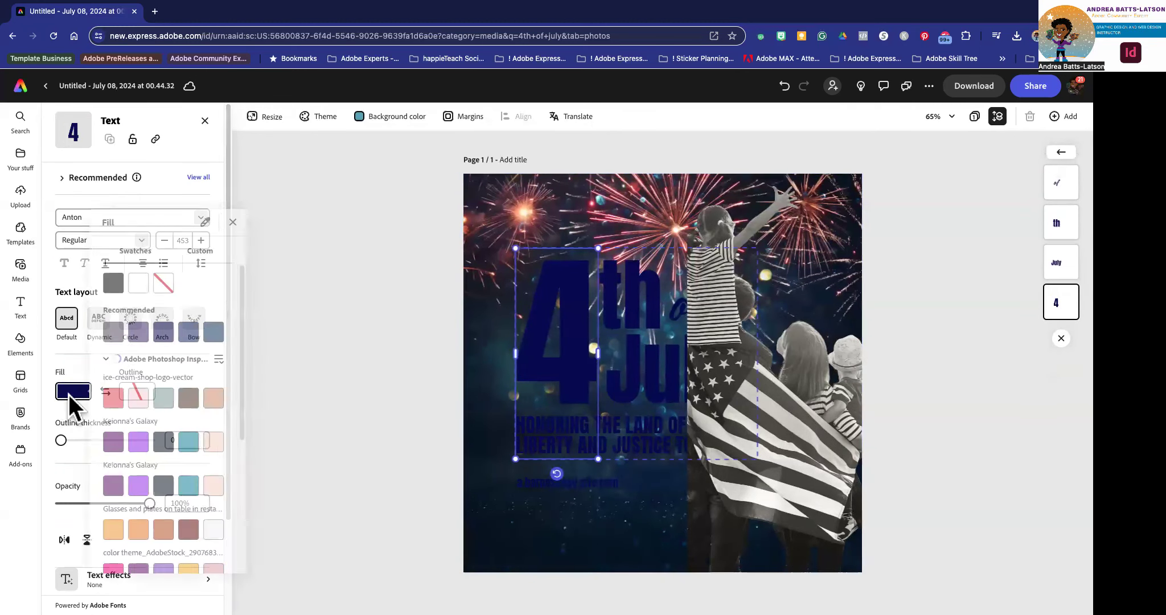
{"action": "left_click", "coordinate": [141, 283]}
{"action": "left_click", "coordinate": [624, 313]}
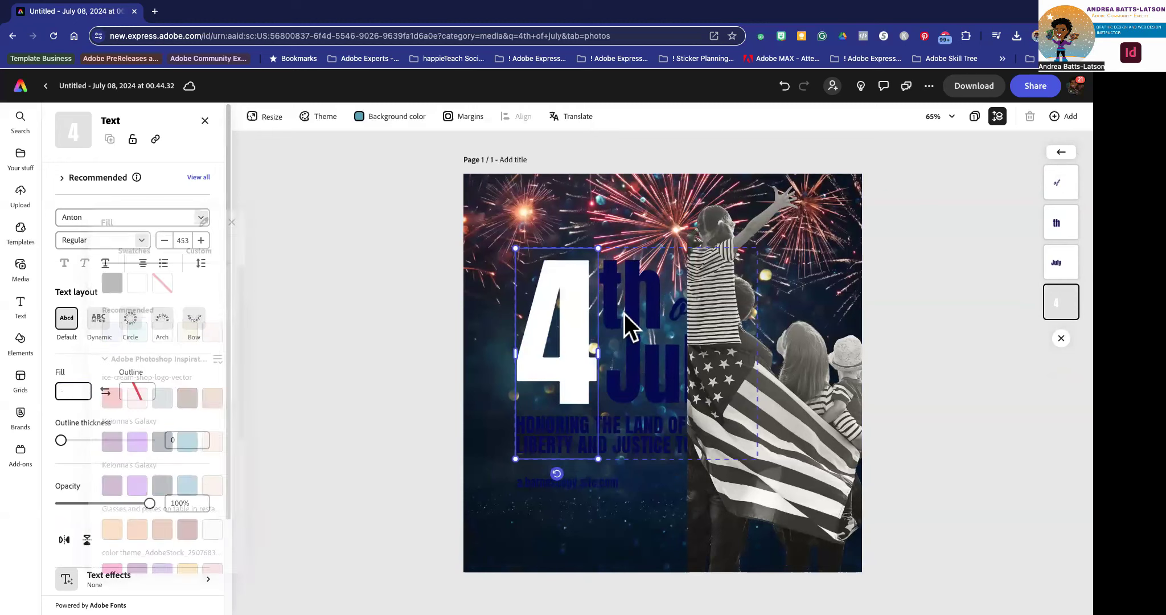
{"action": "left_click", "coordinate": [72, 392]}
{"action": "left_click", "coordinate": [140, 282]}
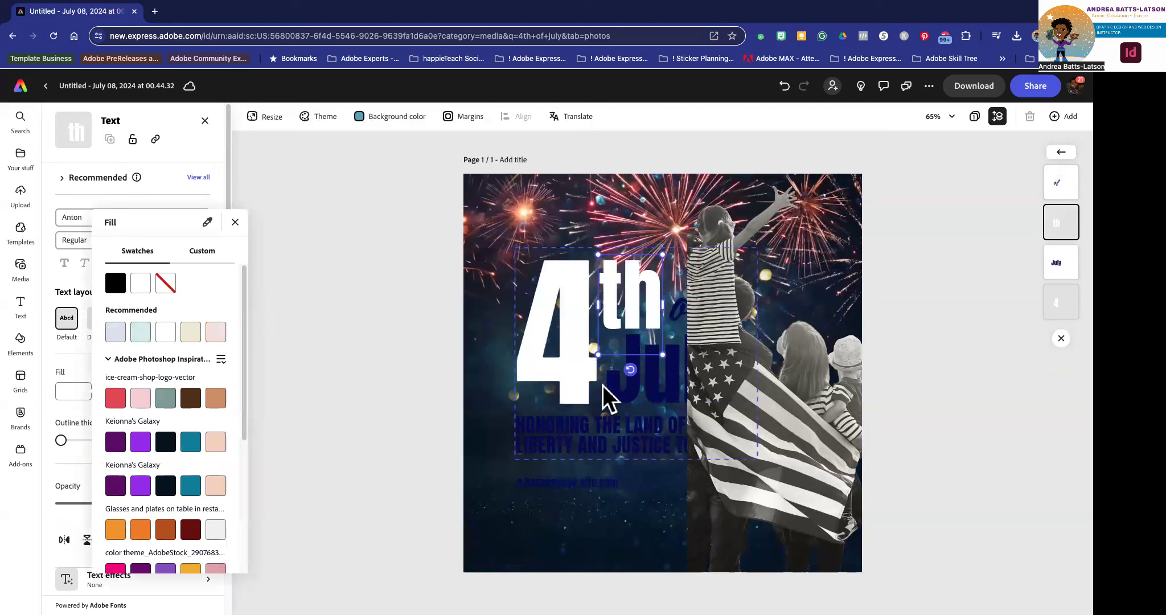
{"action": "left_click", "coordinate": [639, 389]}
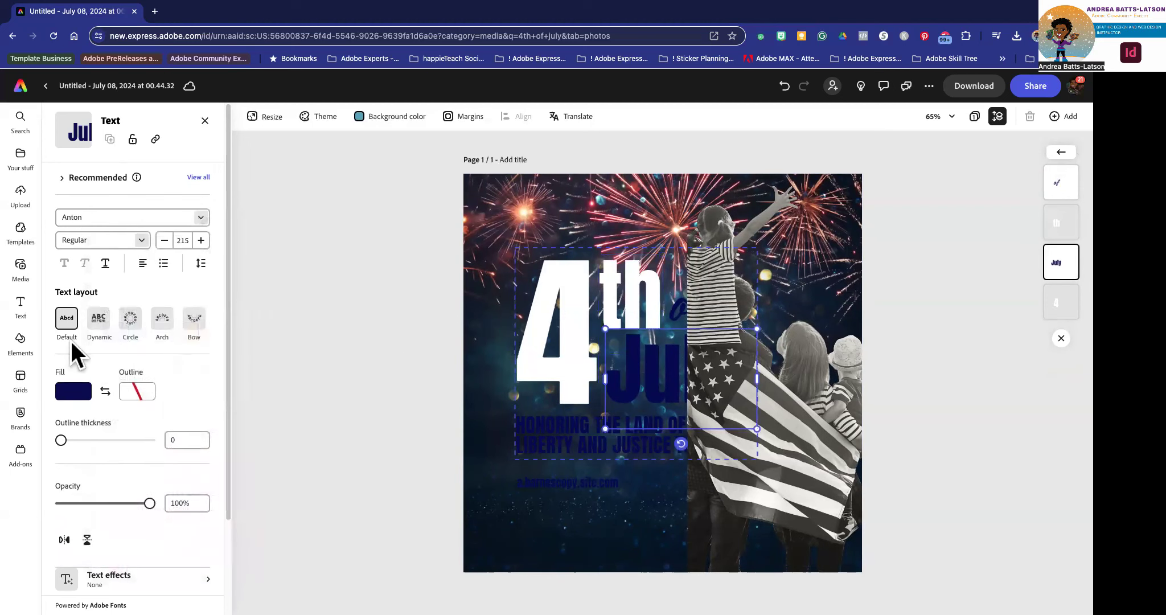
{"action": "left_click", "coordinate": [66, 392]}
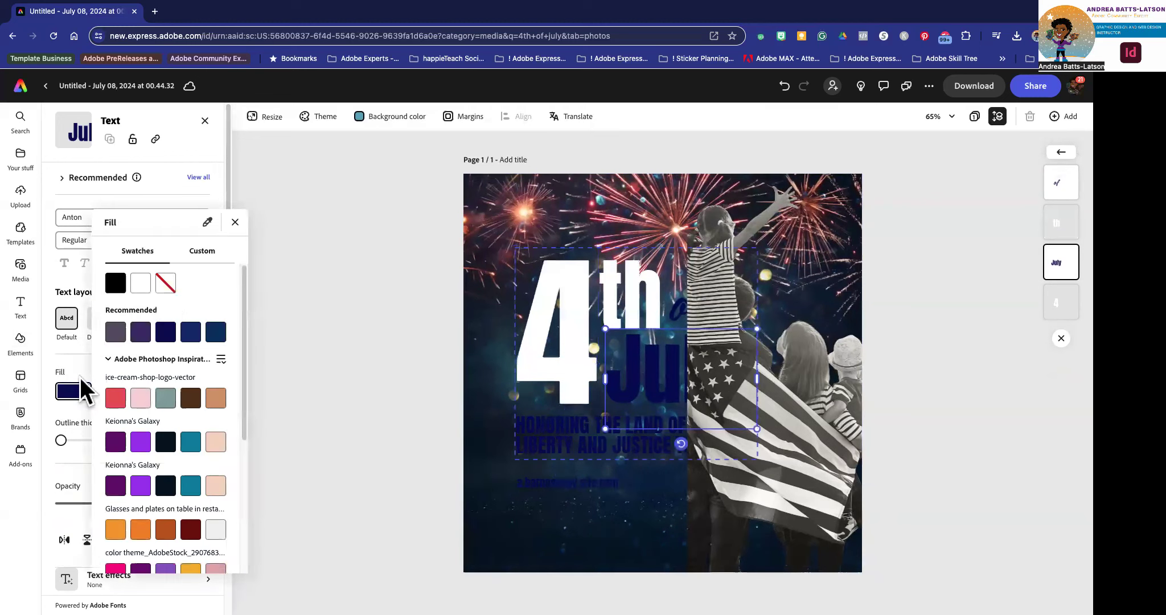
{"action": "left_click", "coordinate": [140, 283]}
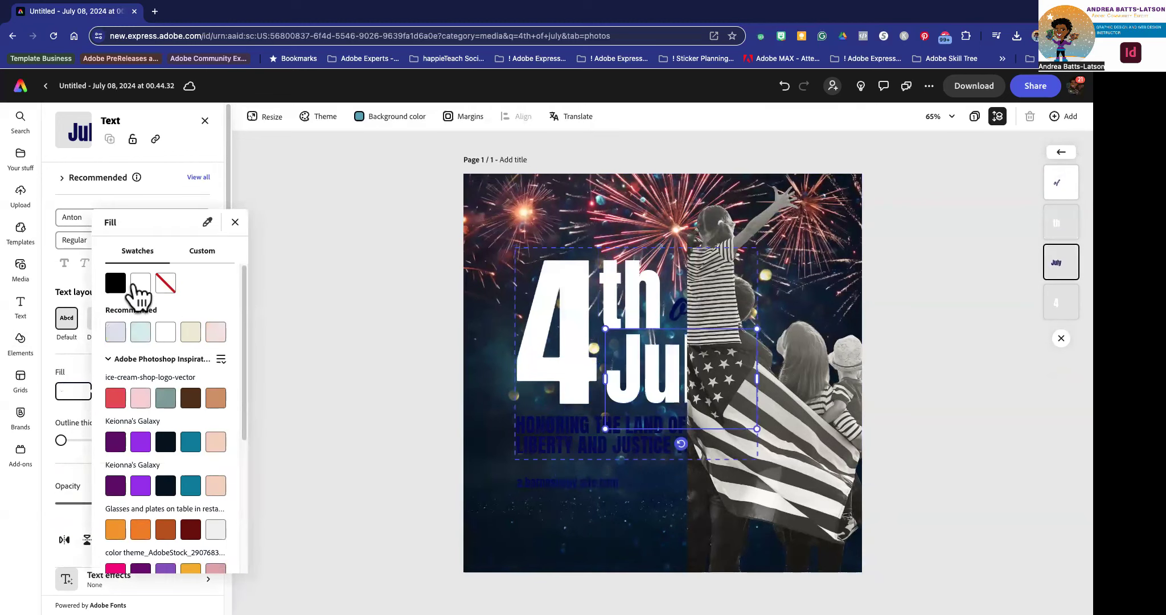
Step: Set the fill of the tagline "HONORING THE LAND OF LIBERTY AND JUSTICE TODAY!" to white
{"action": "left_click", "coordinate": [582, 431]}
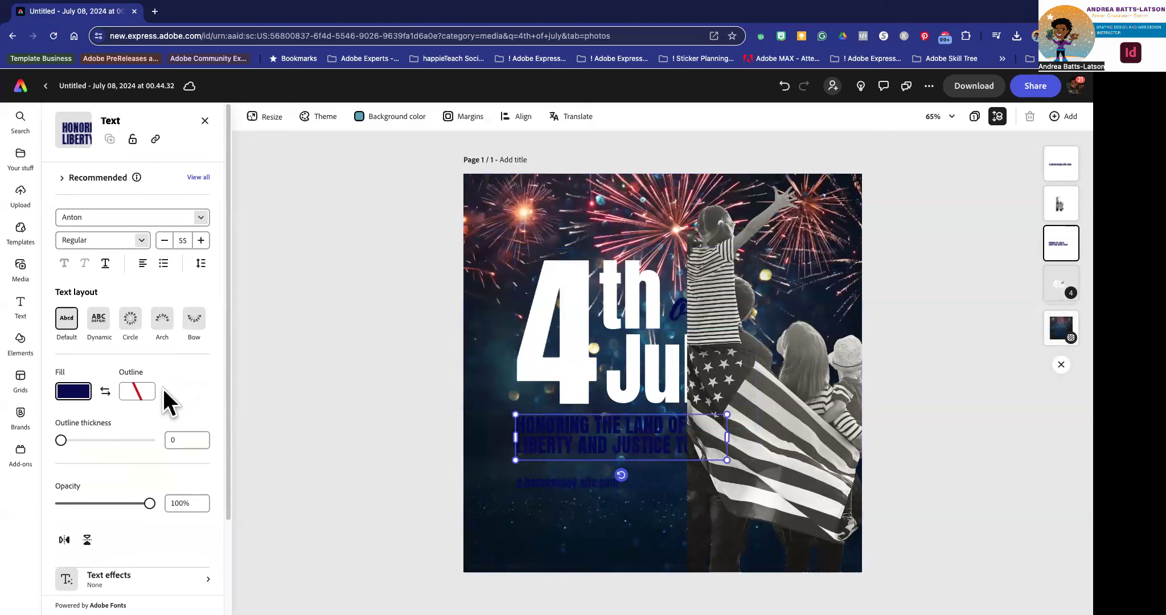
{"action": "left_click", "coordinate": [80, 393]}
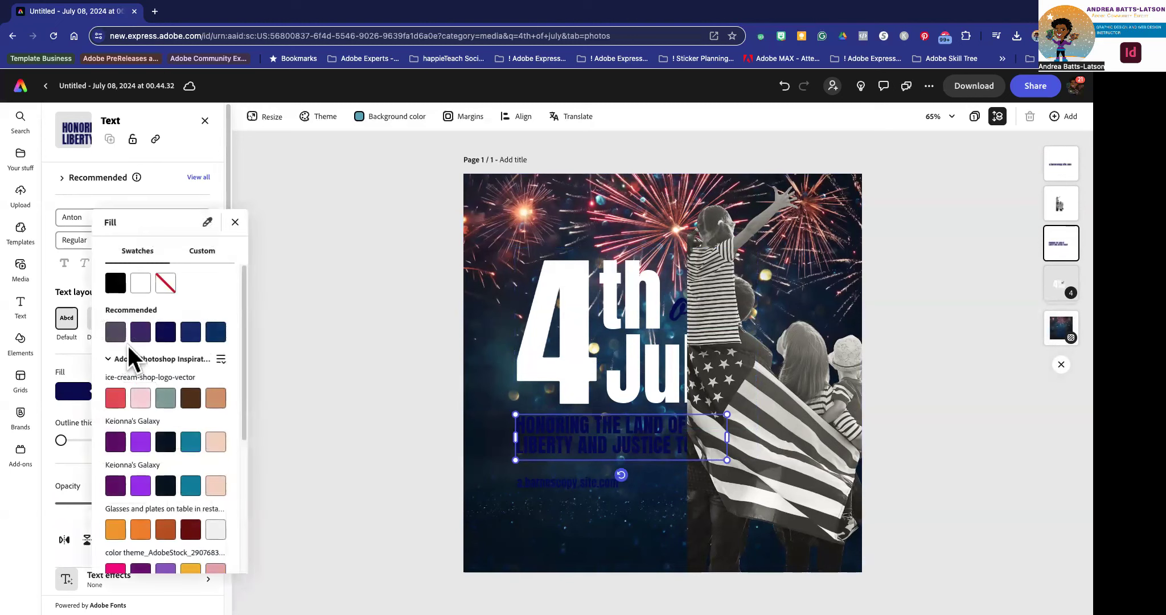
{"action": "left_click", "coordinate": [146, 285]}
{"action": "left_click", "coordinate": [339, 416]}
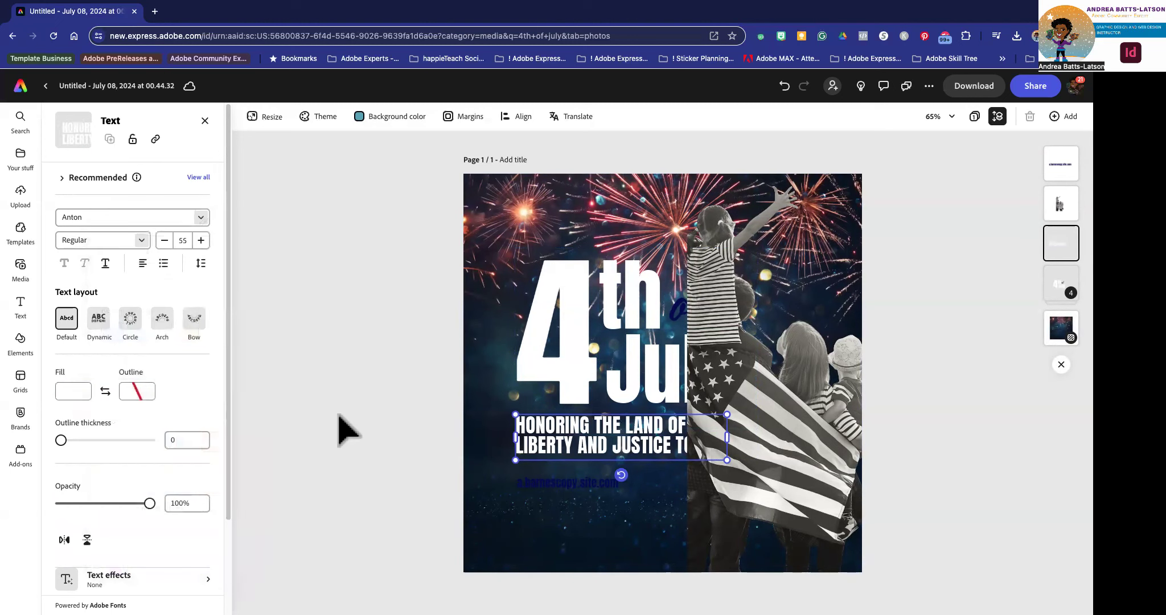
{"action": "left_click", "coordinate": [339, 416]}
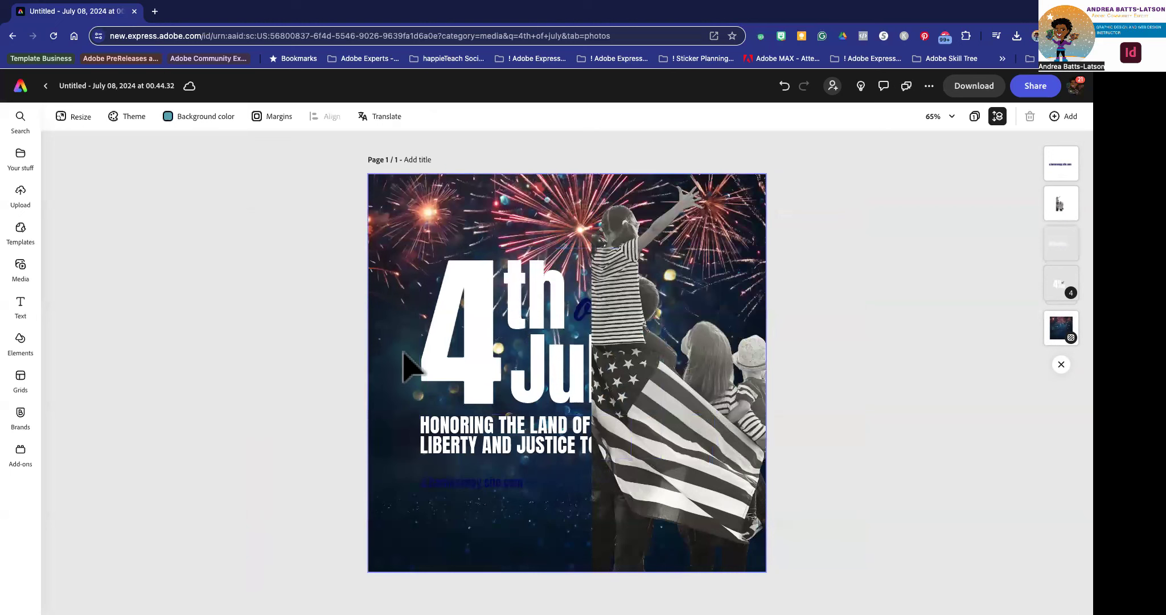
Step: Move the title group toward the left edge of the page and set the fill of the word "of" to white
{"action": "left_click", "coordinate": [518, 385]}
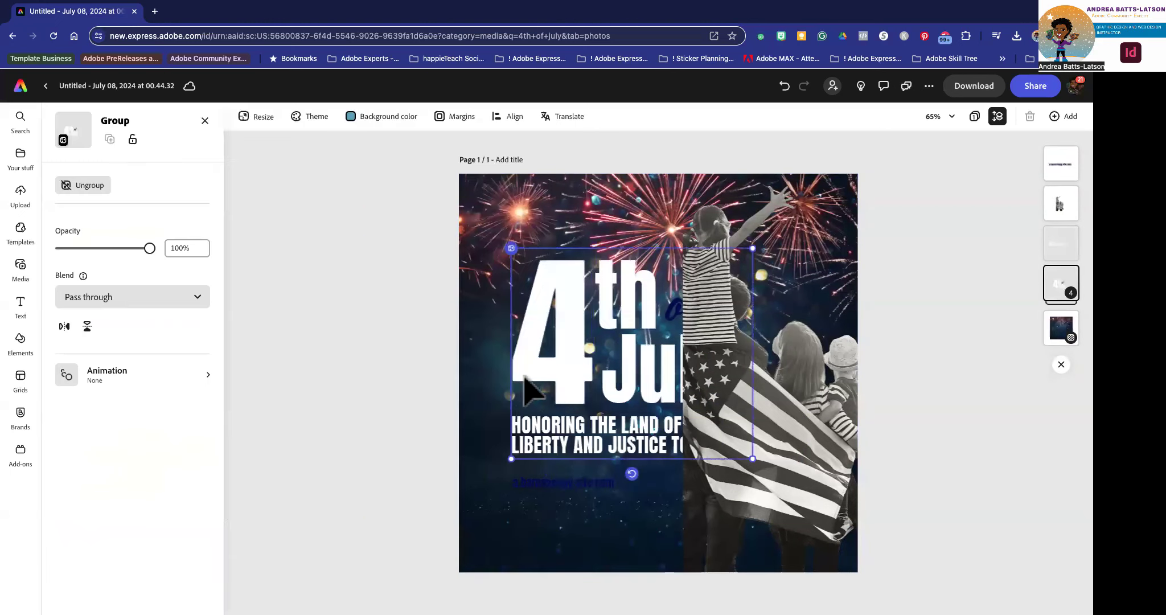
{"action": "left_click_drag", "start_coordinate": [563, 374], "coordinate": [572, 379]}
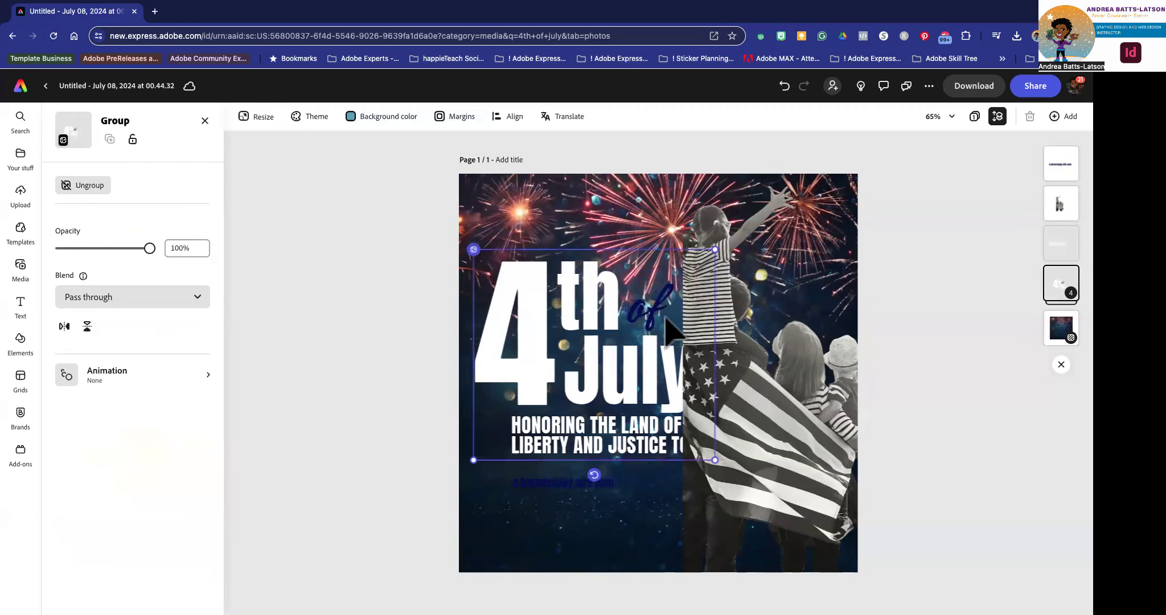
{"action": "left_click", "coordinate": [644, 310]}
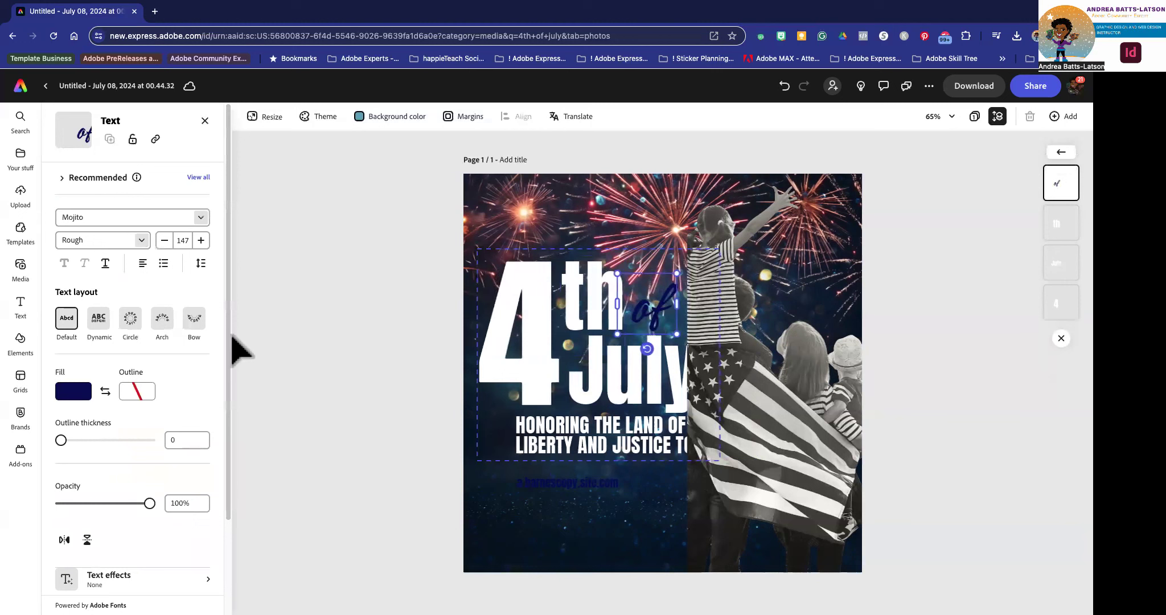
{"action": "left_click", "coordinate": [86, 393]}
{"action": "left_click", "coordinate": [139, 286]}
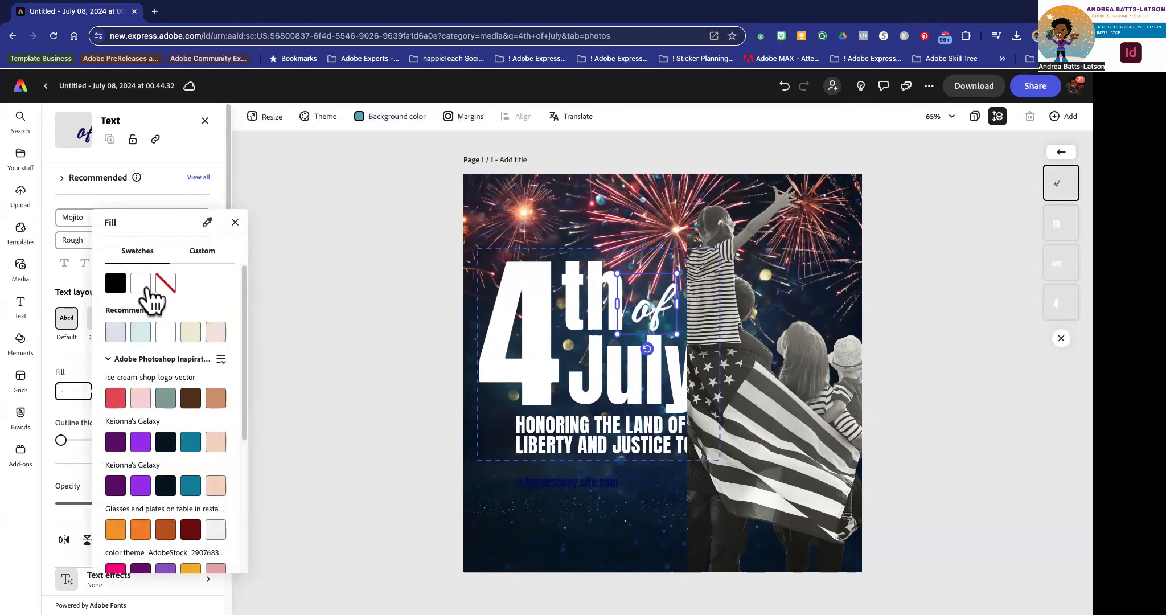
{"action": "left_click", "coordinate": [589, 452]}
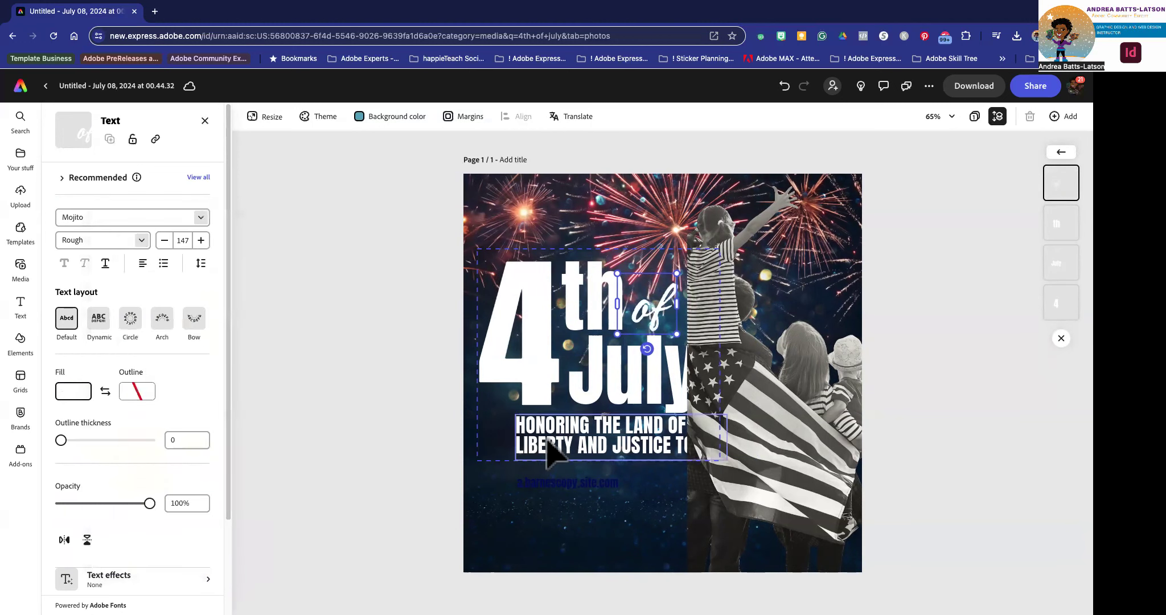
Step: Move the tagline left to align with the title's left edge, keeping its text on two lines
{"action": "left_click", "coordinate": [566, 447]}
{"action": "left_click_drag", "start_coordinate": [565, 446], "coordinate": [529, 438]}
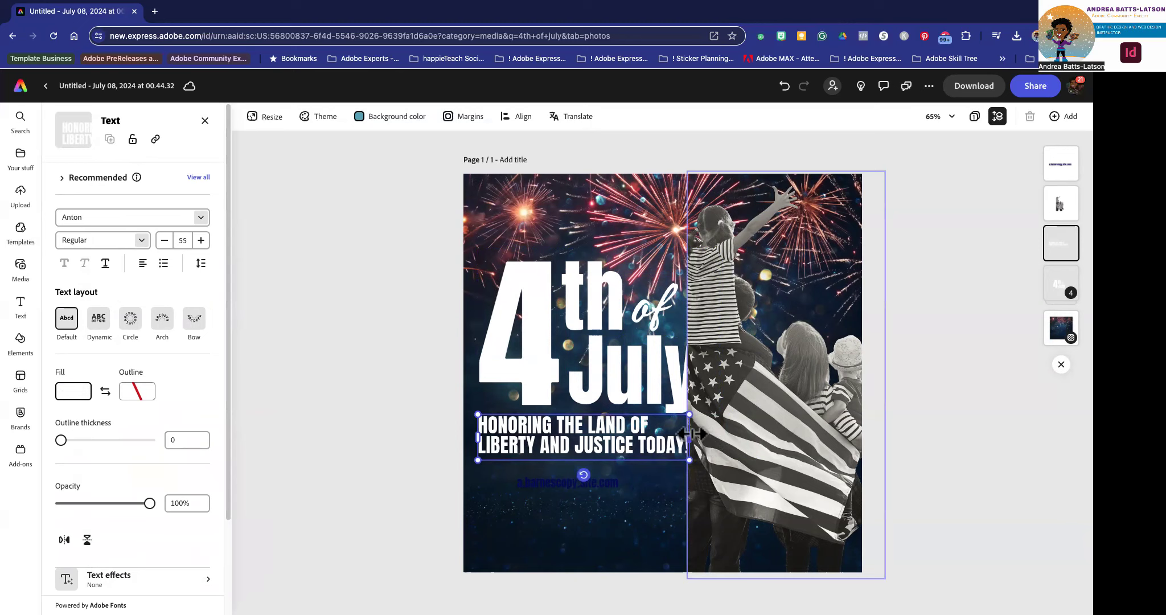
{"action": "left_click_drag", "start_coordinate": [690, 435], "coordinate": [660, 435]}
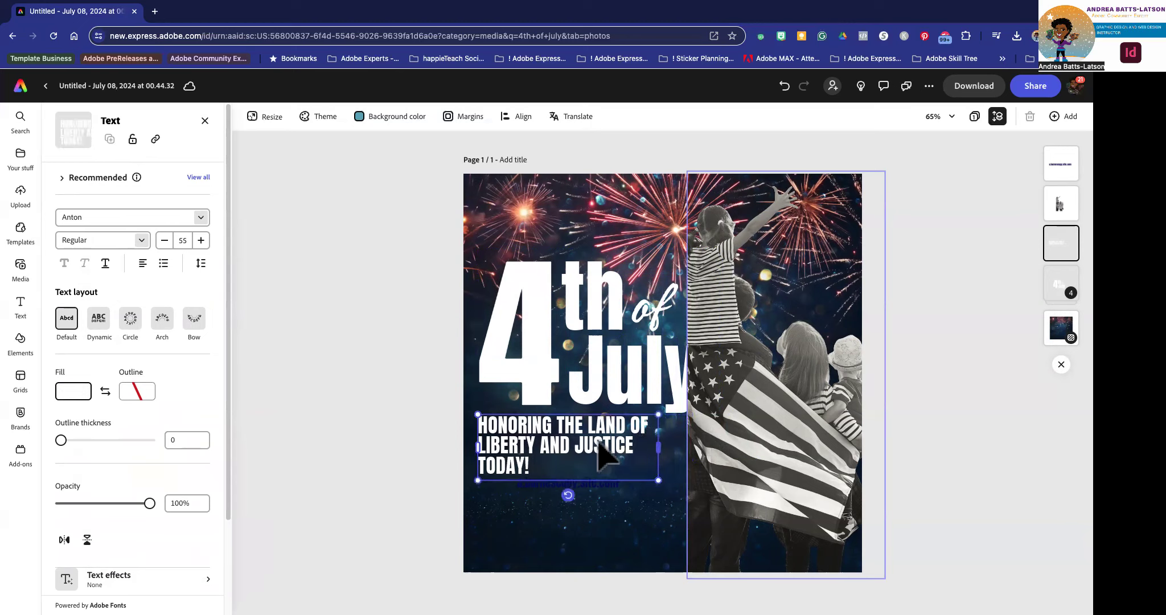
{"action": "left_click", "coordinate": [471, 440]}
{"action": "left_click", "coordinate": [464, 453]}
{"action": "left_click_drag", "start_coordinate": [504, 450], "coordinate": [477, 449]}
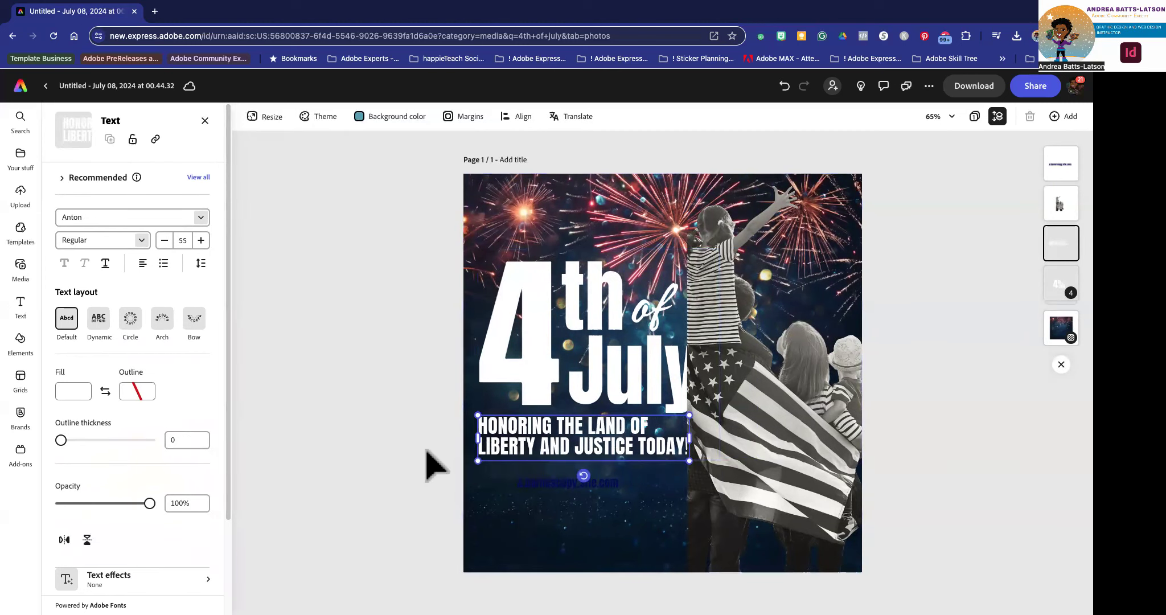
Step: Give the tagline the Dynamic text layout and tighten its line spacing and letter spacing
{"action": "left_click", "coordinate": [98, 325]}
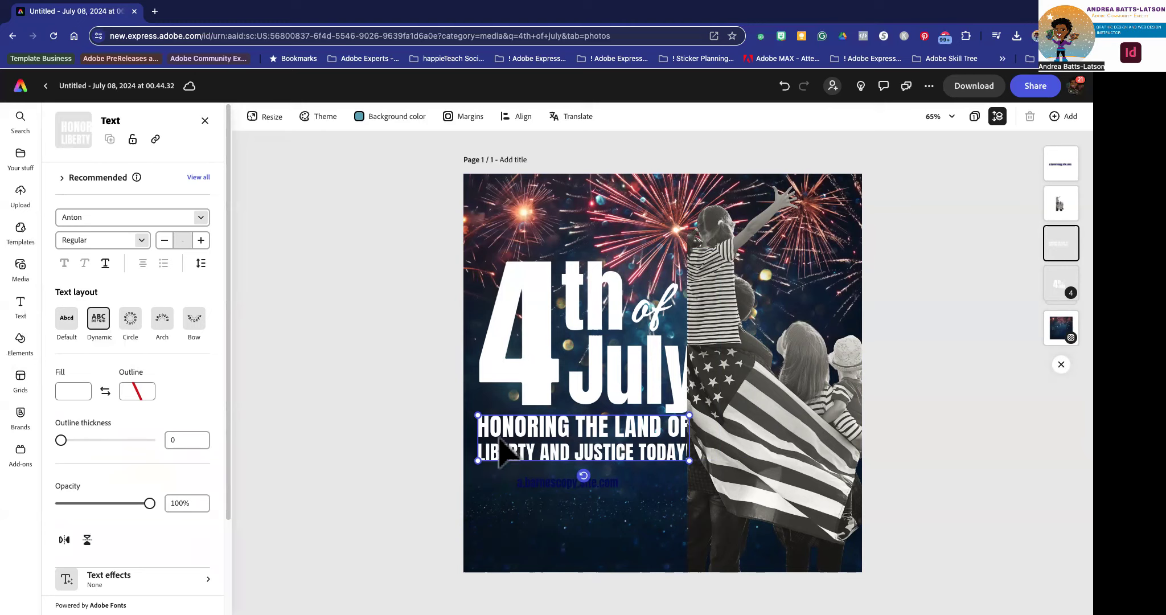
{"action": "left_click", "coordinate": [201, 263]}
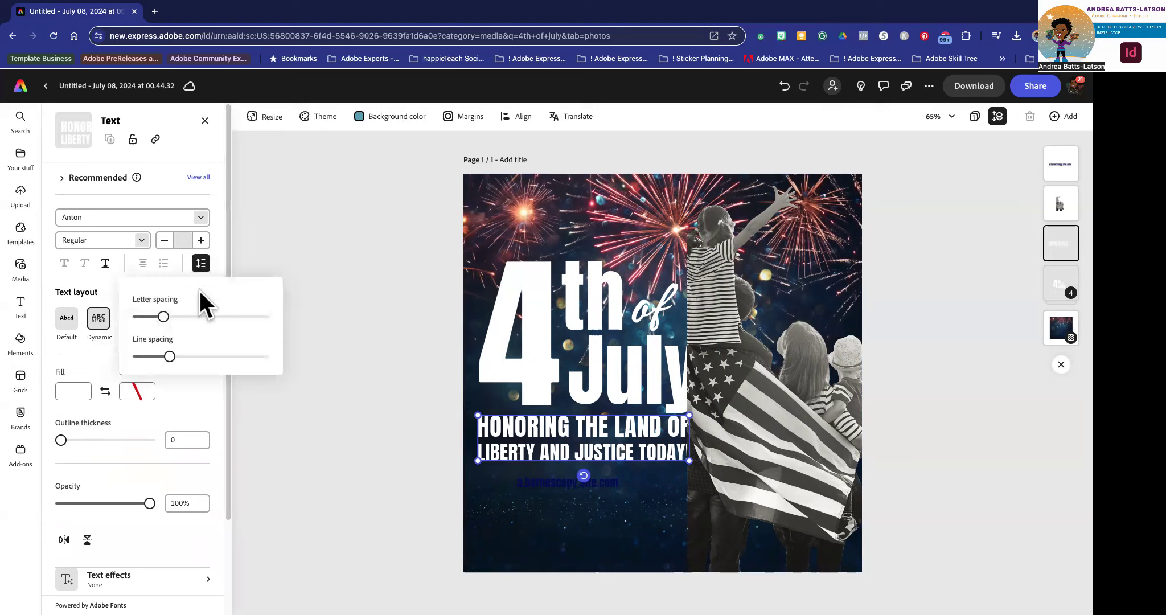
{"action": "left_click_drag", "start_coordinate": [170, 356], "coordinate": [153, 355]}
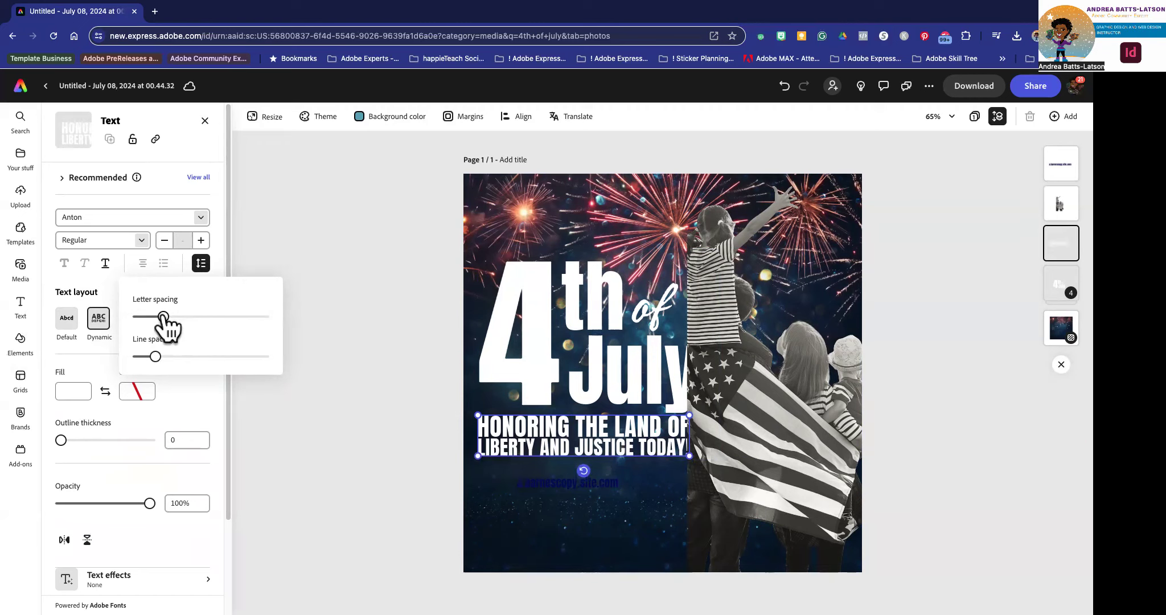
{"action": "mouse_move", "coordinate": [163, 317]}
{"action": "left_mouse_down"}
{"action": "mouse_move", "coordinate": [183, 314]}
{"action": "mouse_move", "coordinate": [159, 316]}
{"action": "left_mouse_up"}
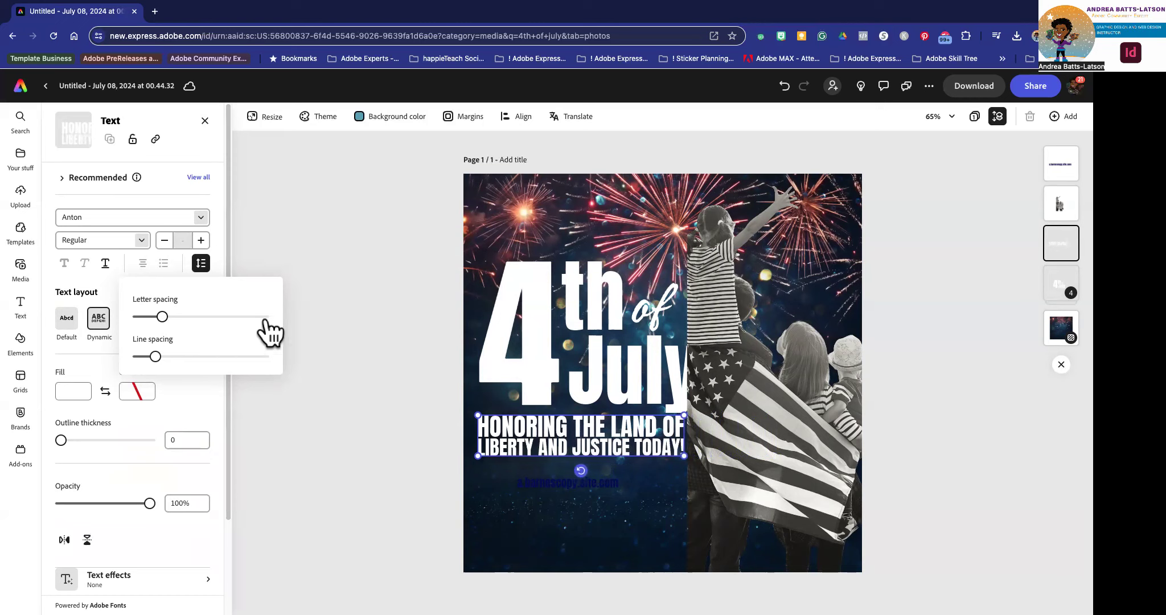
{"action": "left_click", "coordinate": [345, 322]}
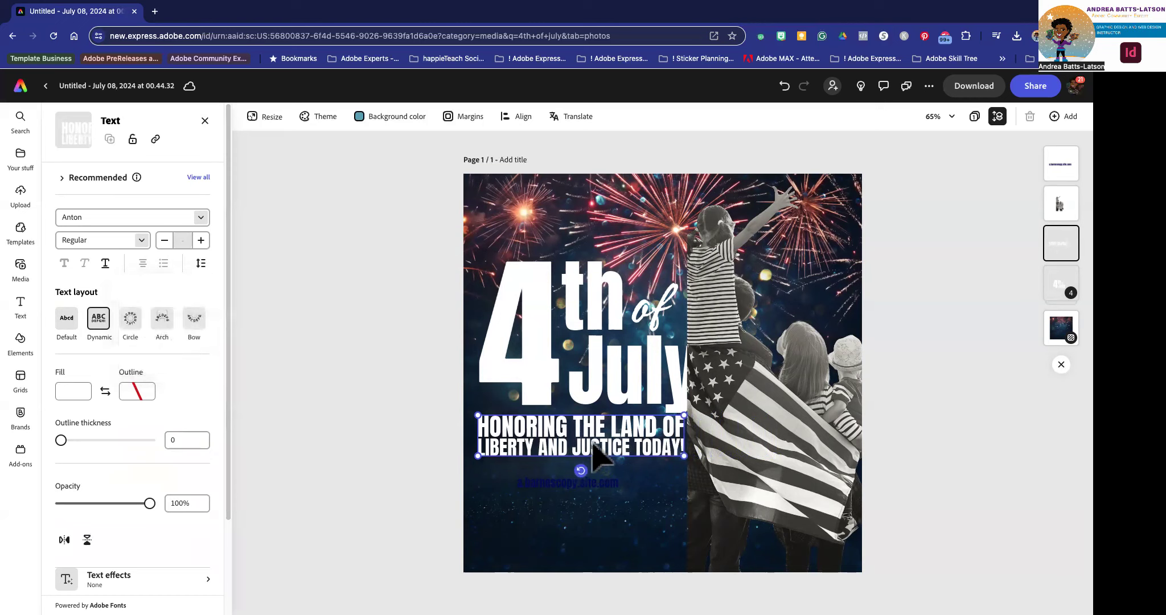
Step: Nudge the tagline into place directly beneath "July" and group it with the title
{"action": "left_click_drag", "start_coordinate": [568, 431], "coordinate": [571, 425]}
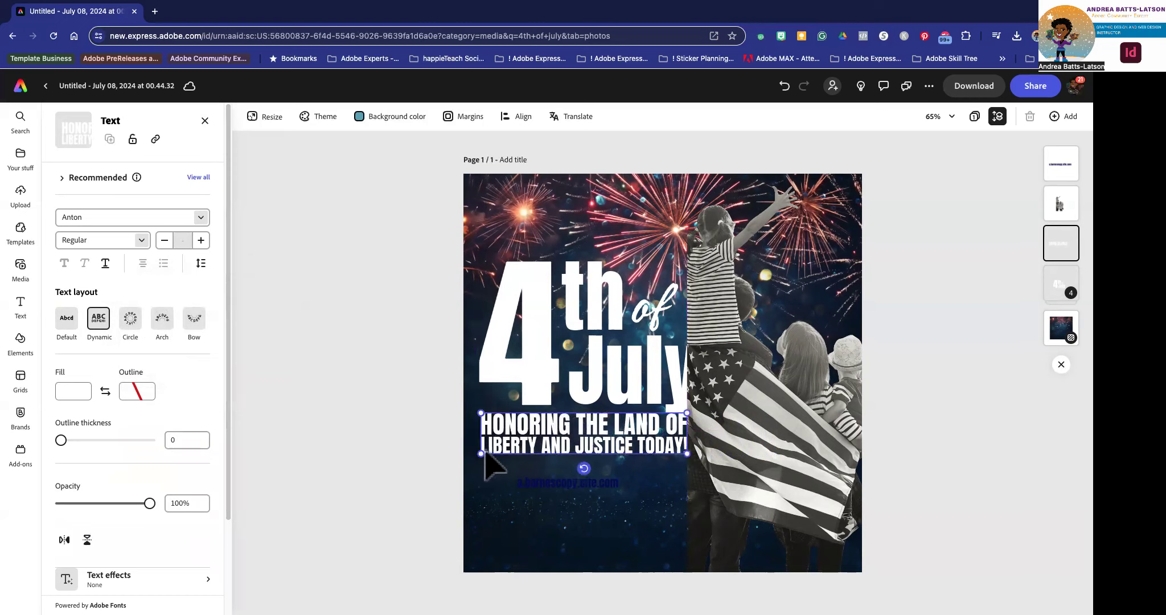
{"action": "left_click", "coordinate": [332, 458]}
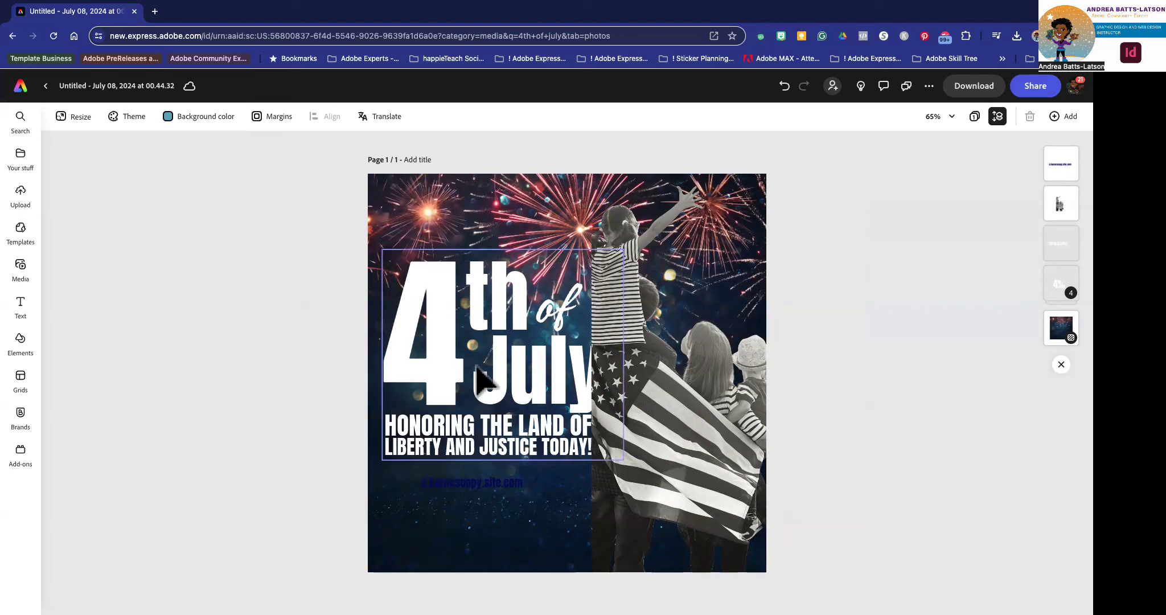
{"action": "left_click", "coordinate": [487, 444]}
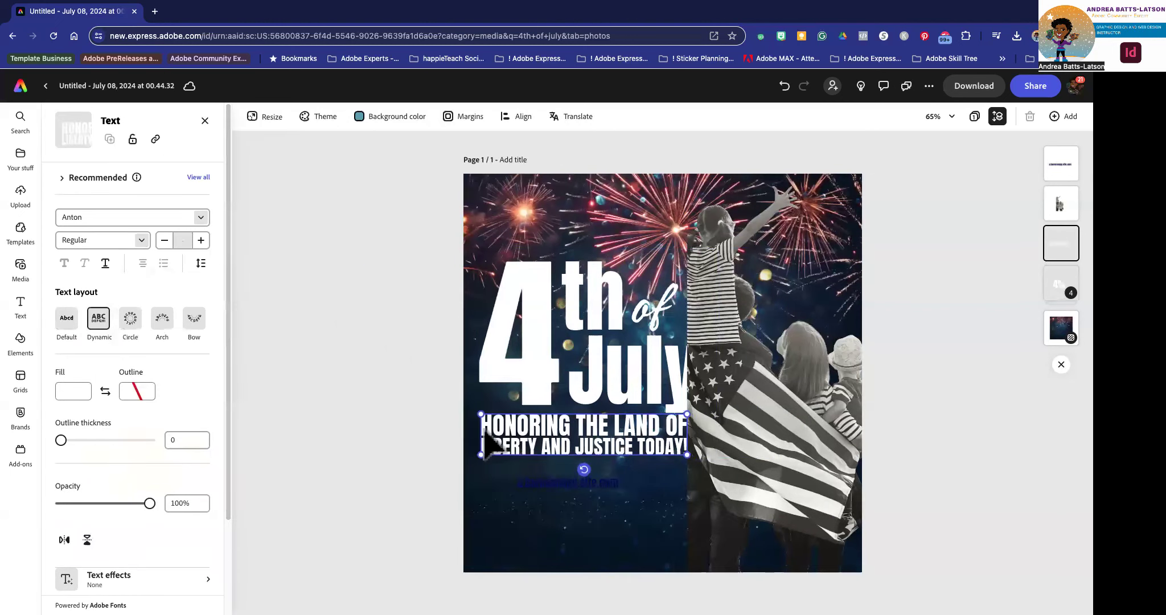
{"action": "left_click", "coordinate": [485, 362], "text": "shift"}
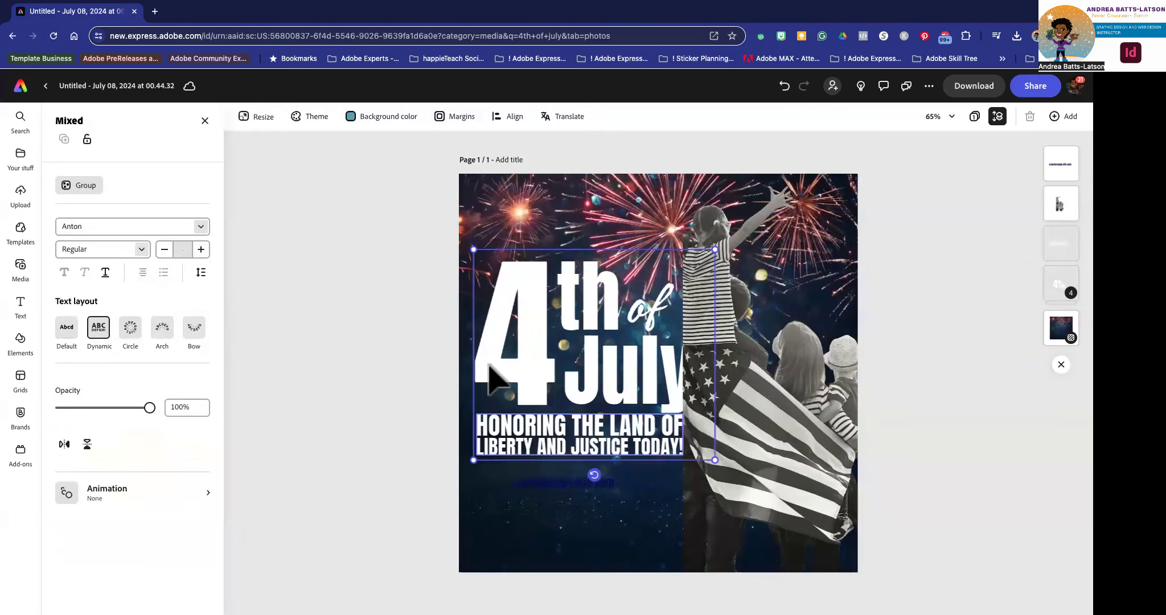
{"action": "key", "text": "ctrl+g"}
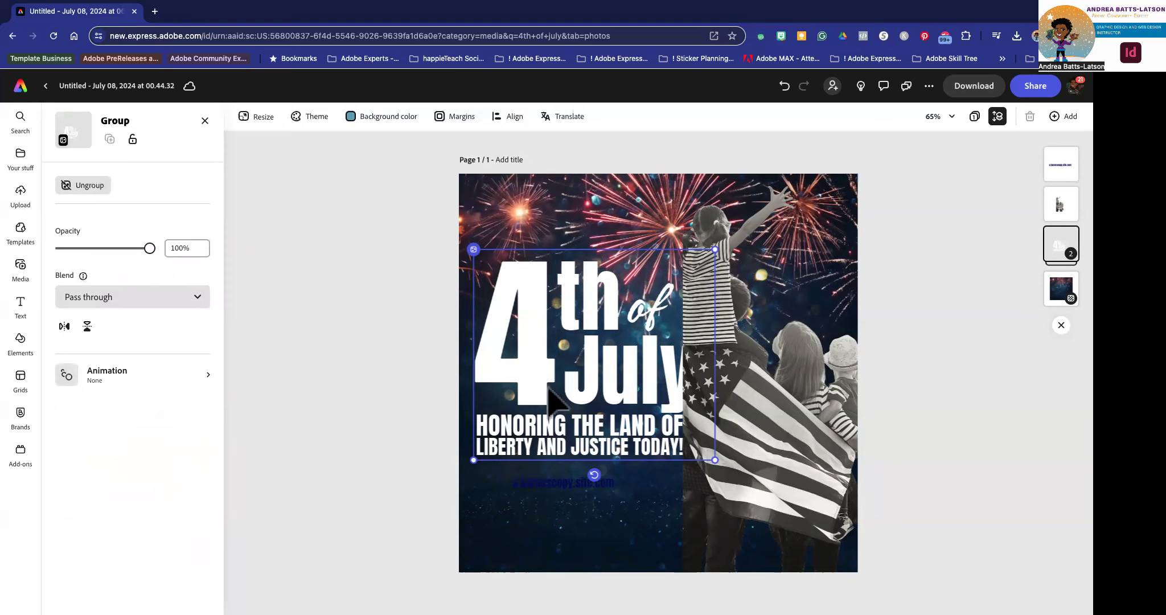
Step: Swap the layout by moving the title group to the page's upper right and the family photo to its left edge
{"action": "left_click_drag", "start_coordinate": [542, 379], "coordinate": [695, 311]}
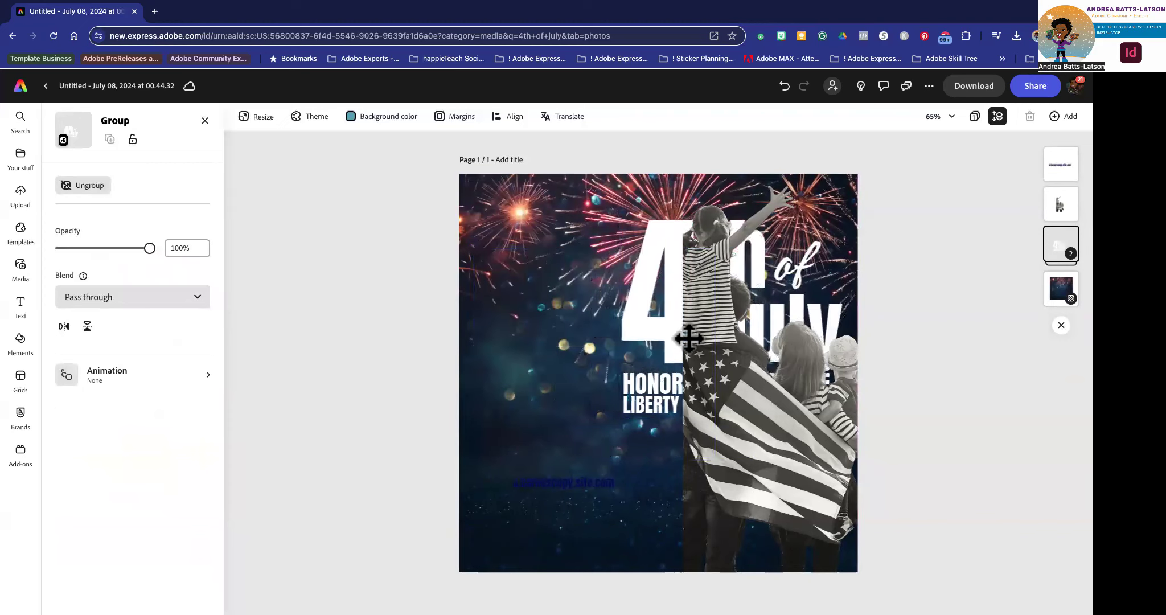
{"action": "left_click", "coordinate": [803, 464]}
{"action": "left_click_drag", "start_coordinate": [787, 455], "coordinate": [563, 473]}
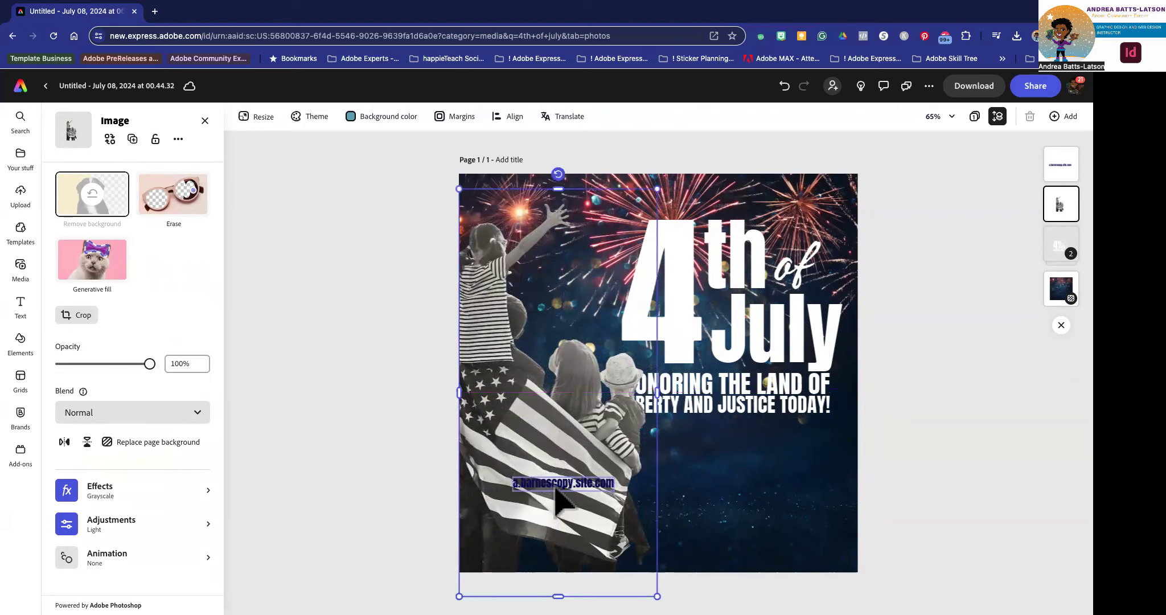
Step: Set the website address text's fill to white and move it below the right end of the tagline
{"action": "left_click", "coordinate": [557, 487]}
{"action": "left_click", "coordinate": [65, 398]}
{"action": "left_click", "coordinate": [140, 282]}
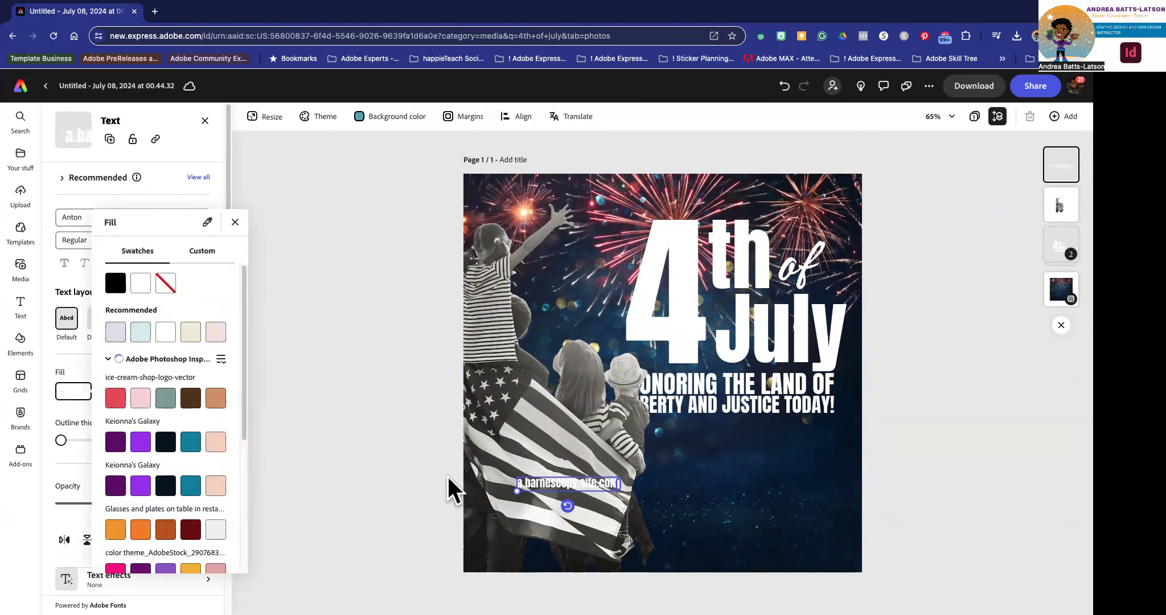
{"action": "left_click", "coordinate": [557, 482]}
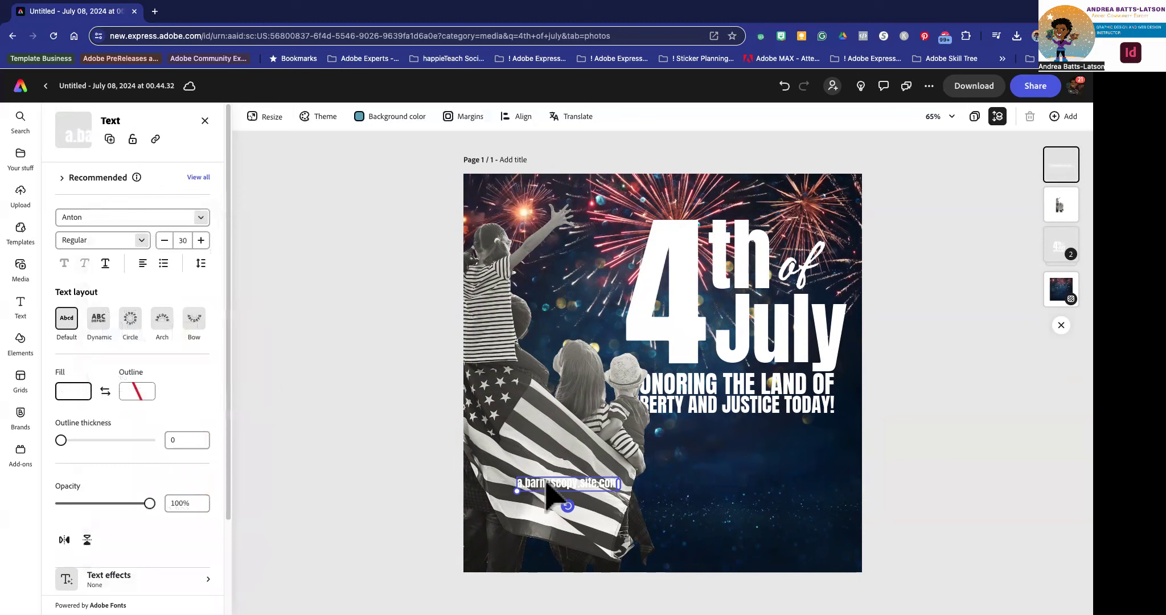
{"action": "left_click_drag", "start_coordinate": [557, 482], "coordinate": [761, 423]}
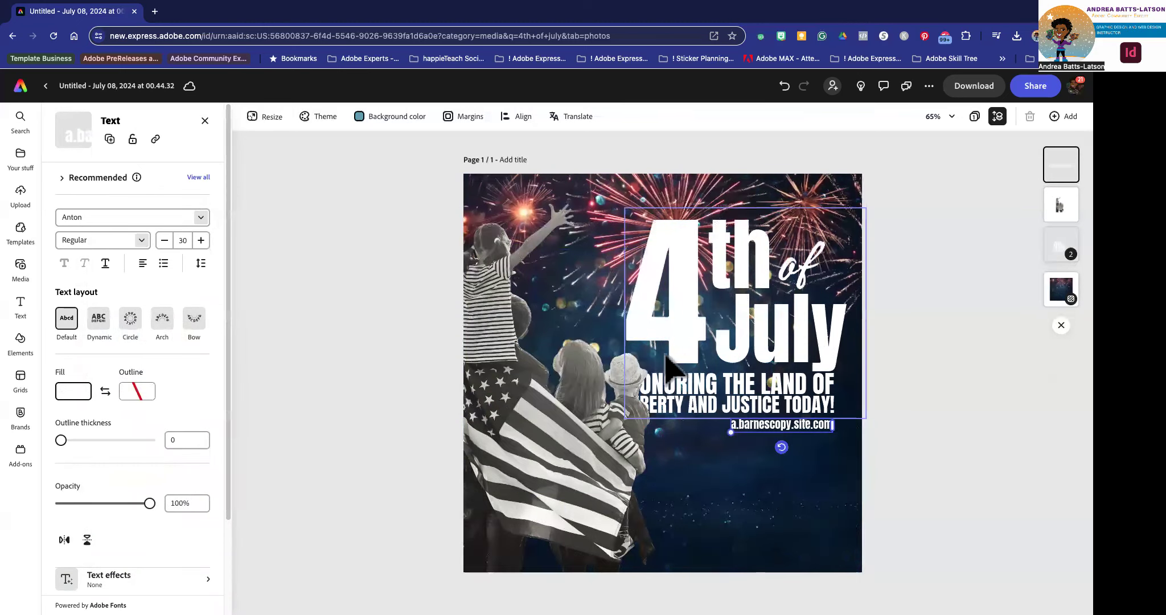
Step: Move the title group up near the page's top edge and bring the website address up beneath the tagline
{"action": "left_click", "coordinate": [691, 350]}
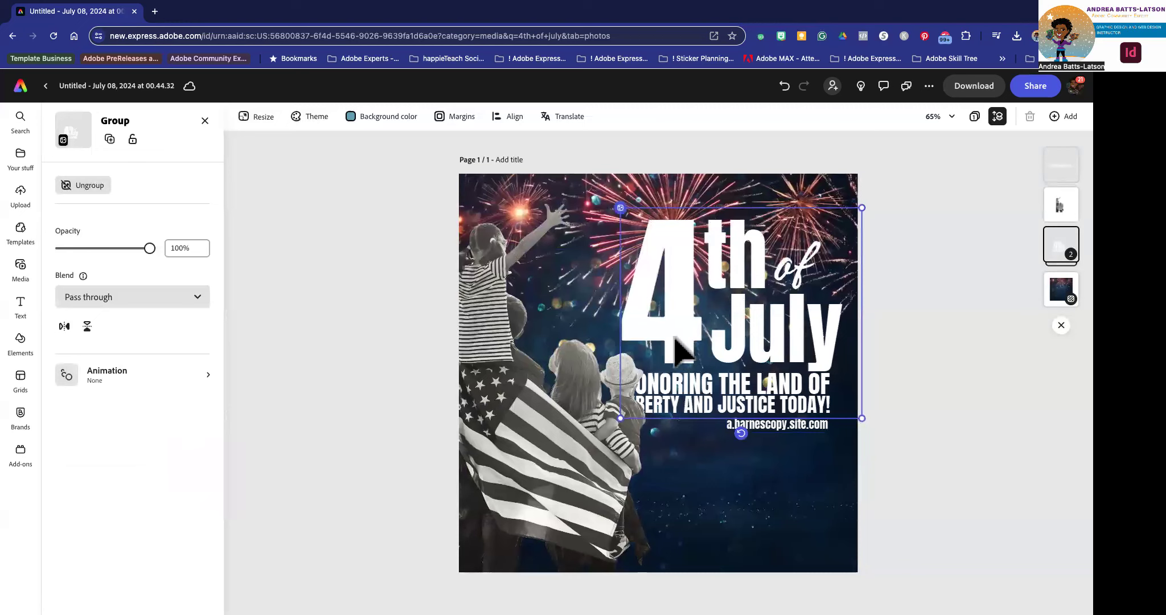
{"action": "left_click_drag", "start_coordinate": [701, 383], "coordinate": [702, 351]}
{"action": "left_click_drag", "start_coordinate": [764, 428], "coordinate": [775, 402]}
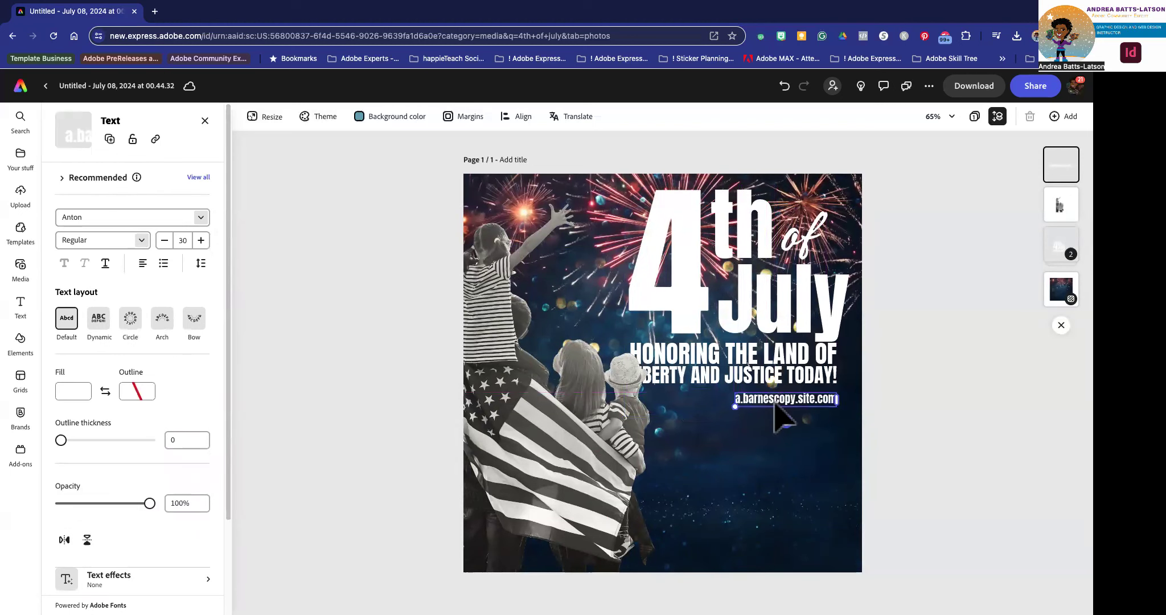
Step: Try several Colorize variations on the family photo and apply the Tint effect instead
{"action": "left_click", "coordinate": [533, 456]}
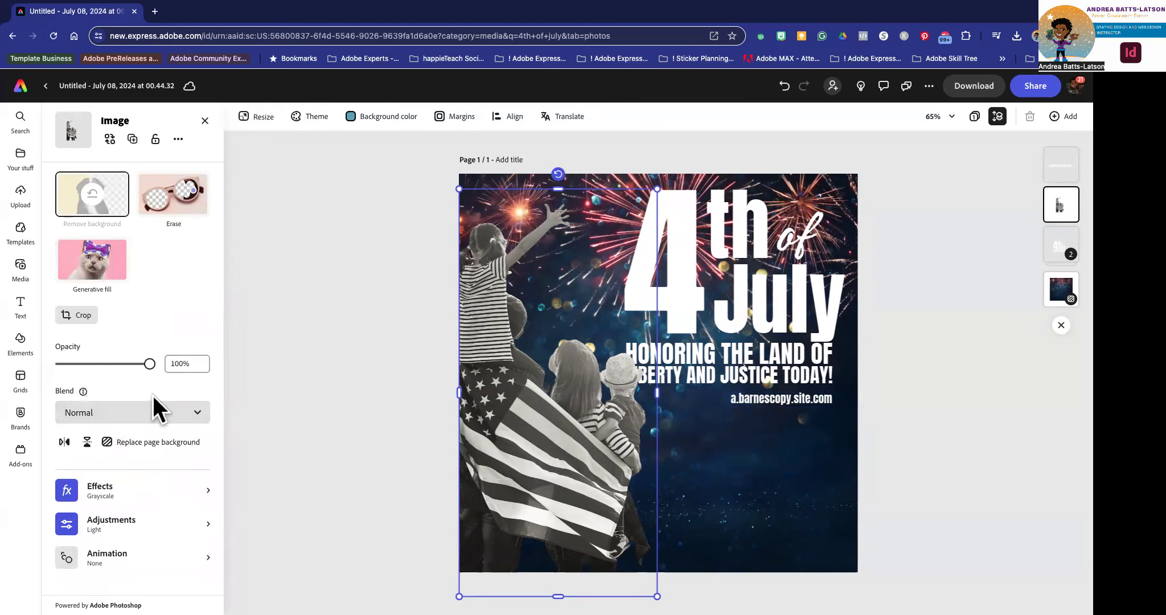
{"action": "left_click", "coordinate": [100, 493]}
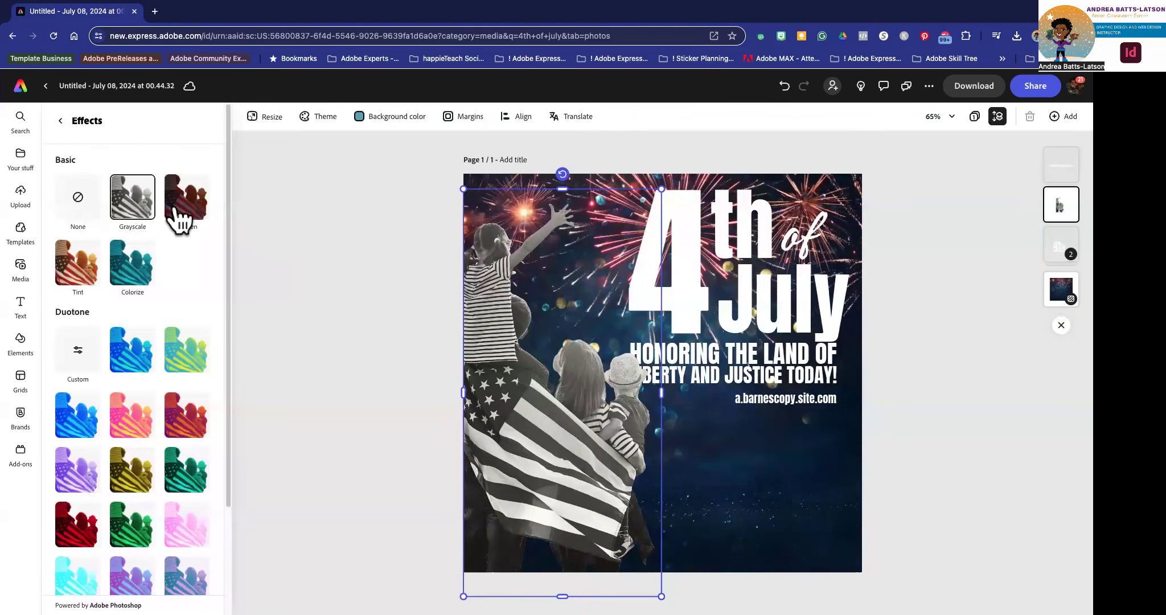
{"action": "left_click", "coordinate": [134, 264]}
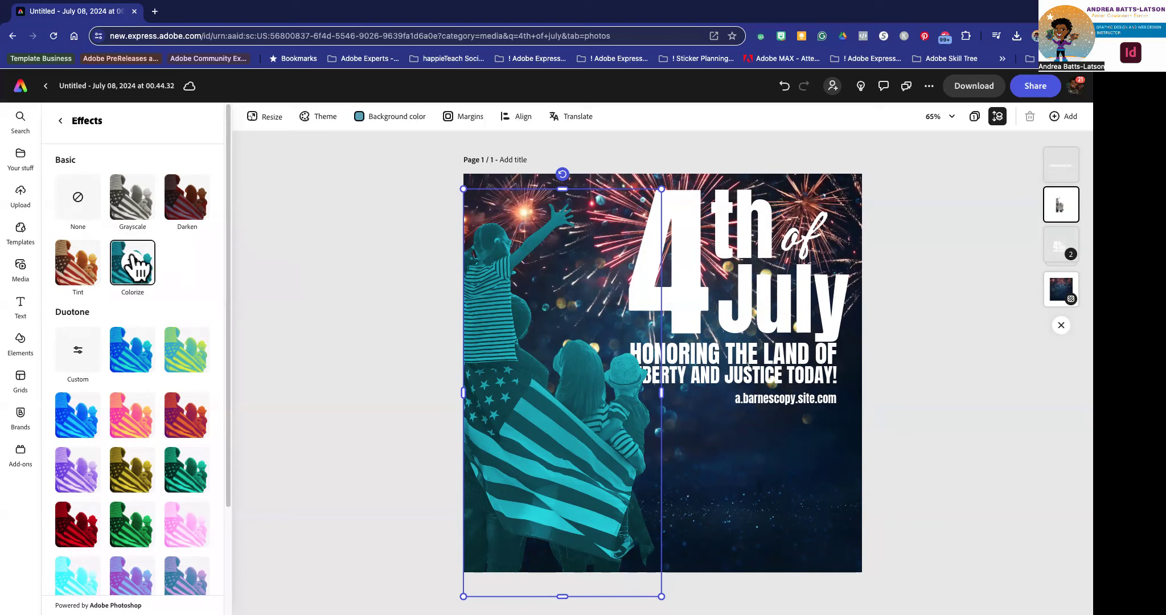
{"action": "left_click", "coordinate": [133, 263]}
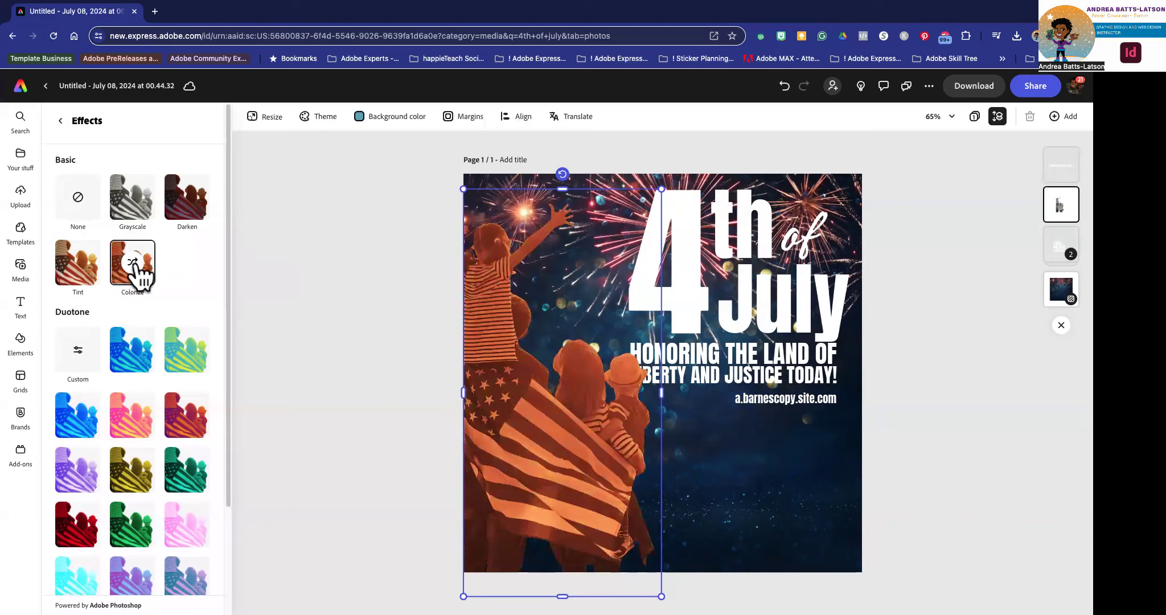
{"action": "left_click", "coordinate": [132, 263]}
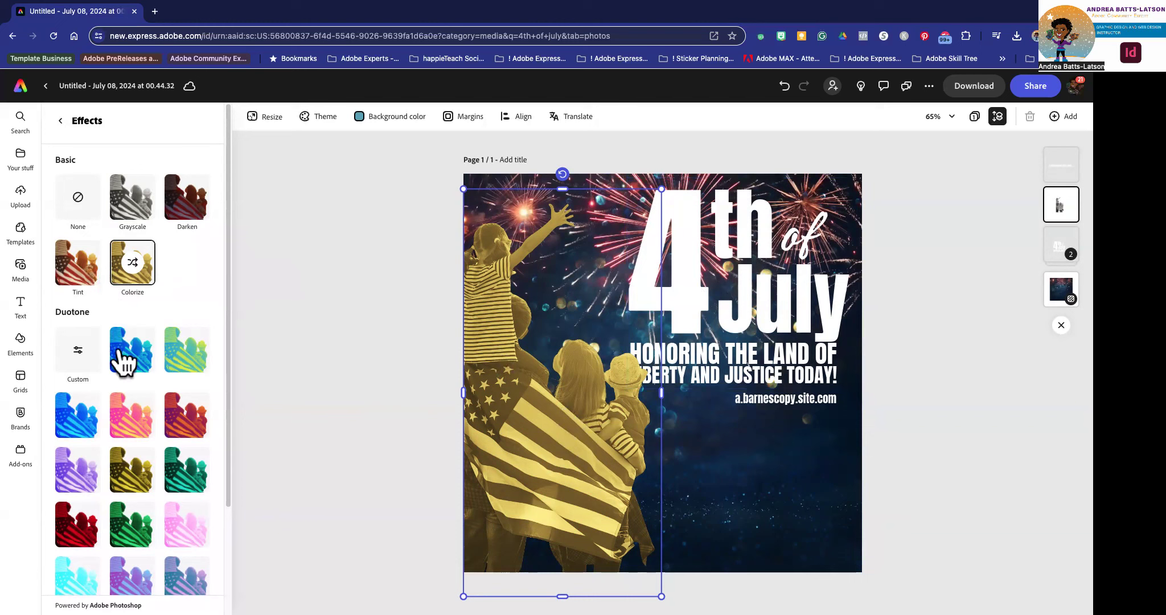
{"action": "left_click", "coordinate": [77, 270]}
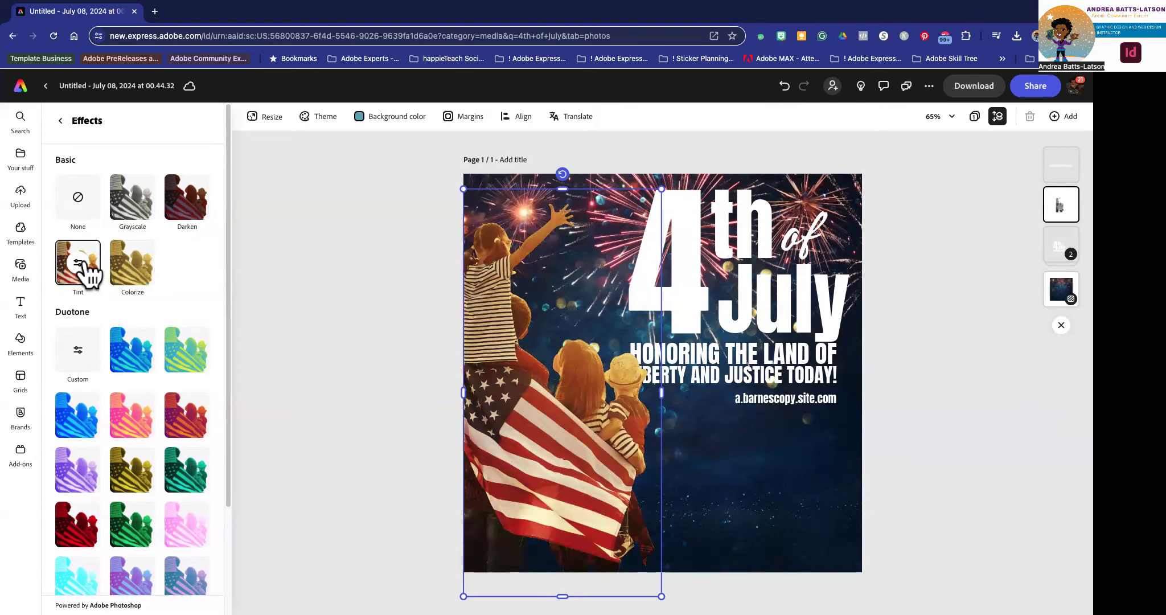
Step: Set the family photo's Tint color by sampling the white of the large "4" in the title
{"action": "left_click", "coordinate": [80, 262]}
{"action": "left_click", "coordinate": [81, 261]}
{"action": "left_click", "coordinate": [81, 261]}
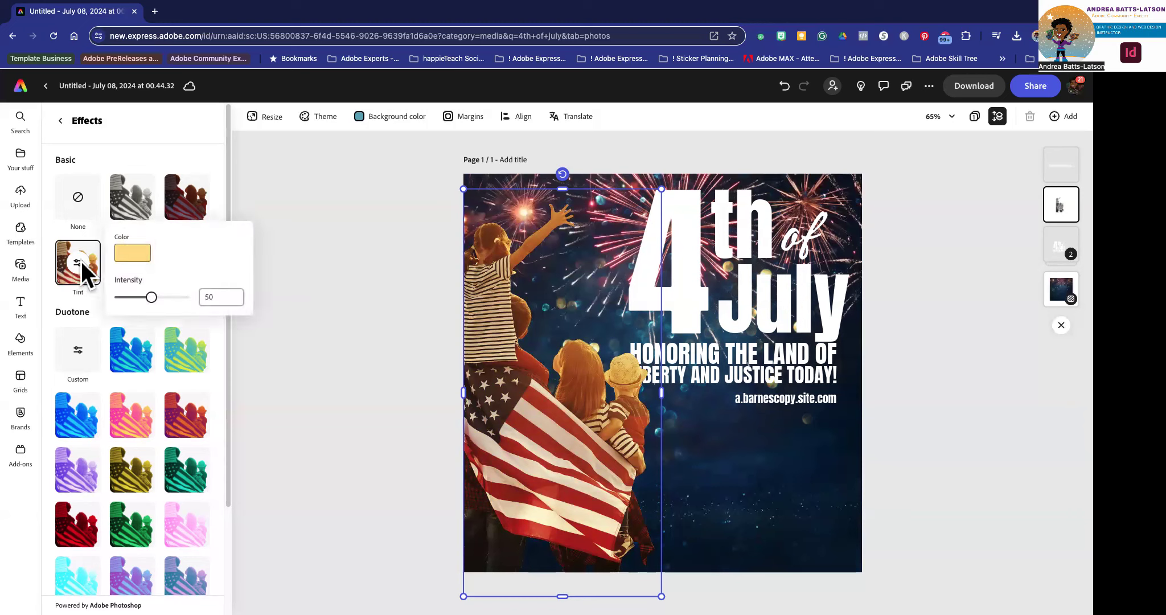
{"action": "left_click", "coordinate": [132, 253]}
{"action": "left_click", "coordinate": [212, 110]}
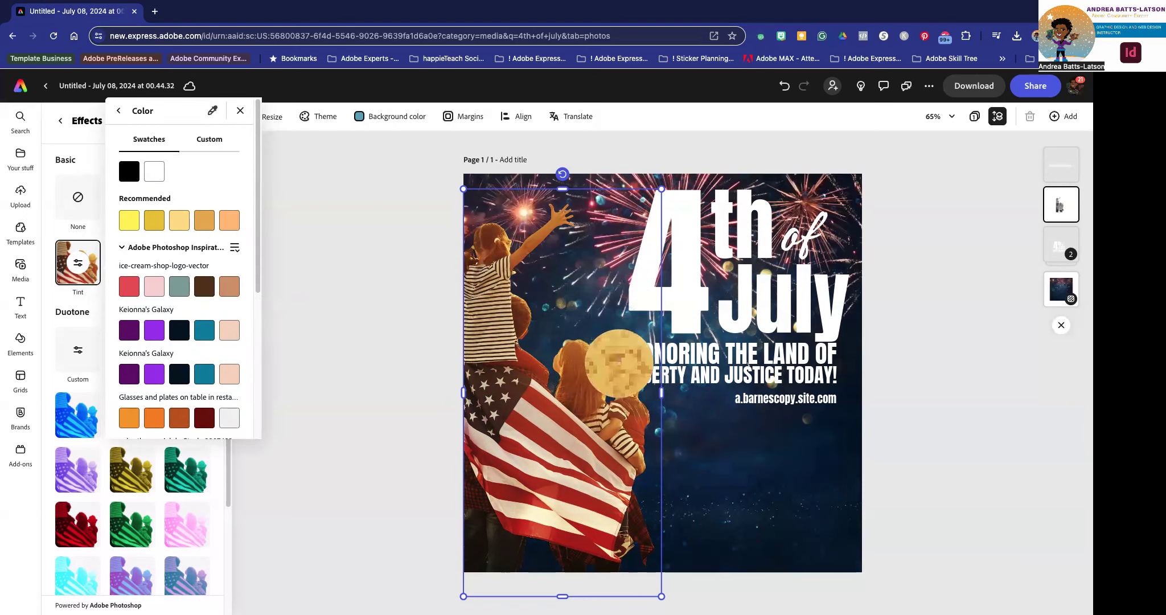
{"action": "left_click", "coordinate": [653, 293]}
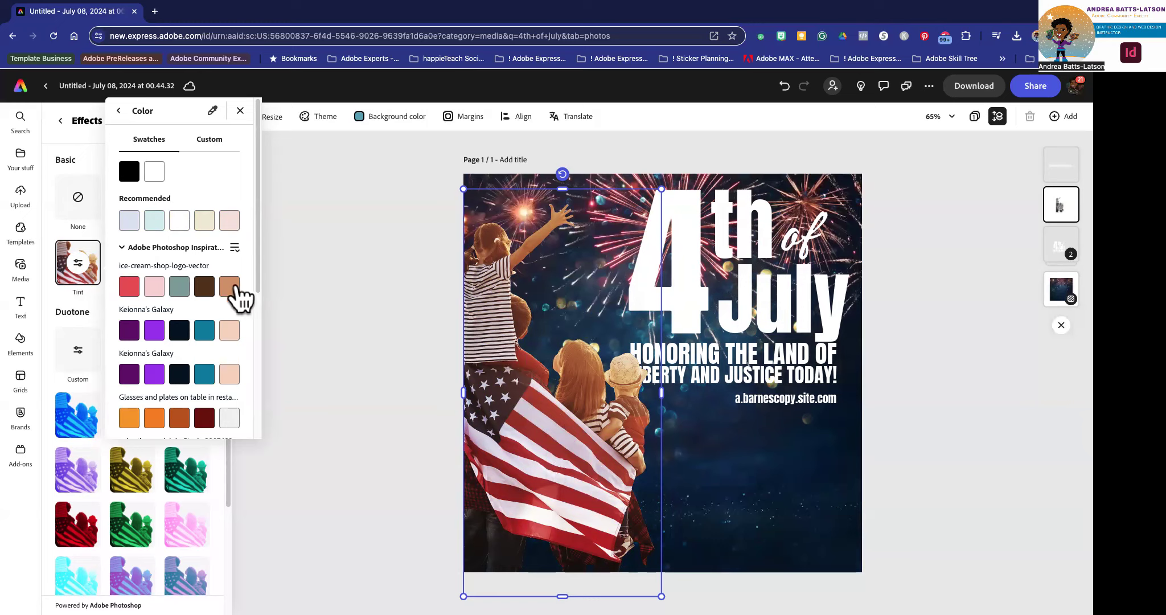
{"action": "left_click", "coordinate": [240, 111]}
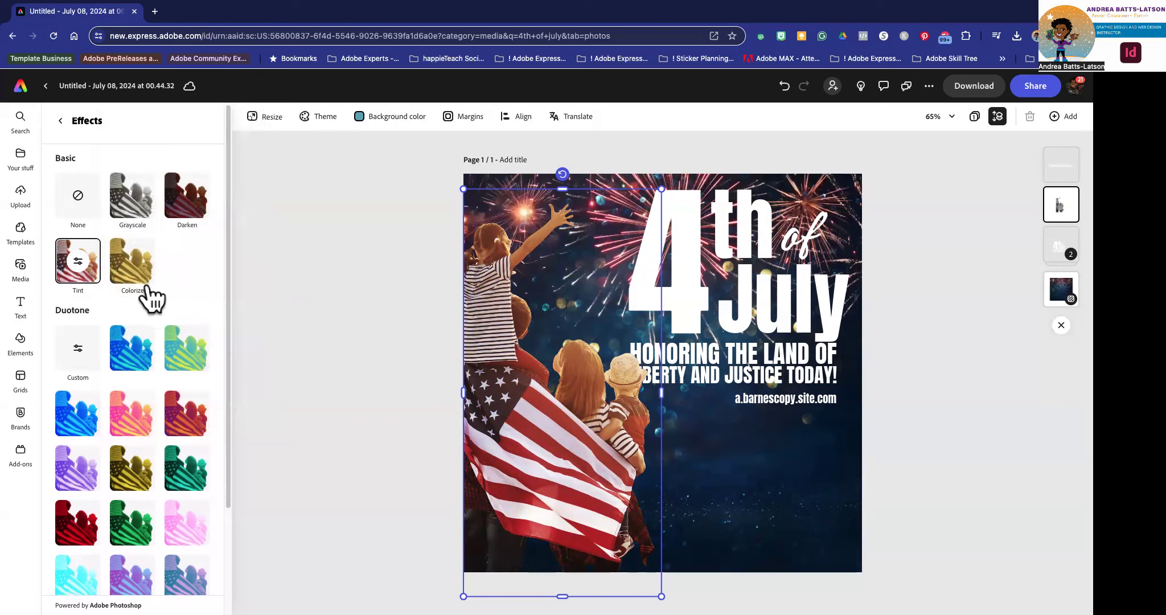
{"action": "scroll", "coordinate": [149, 287], "scroll_direction": "down", "scroll_amount": 1}
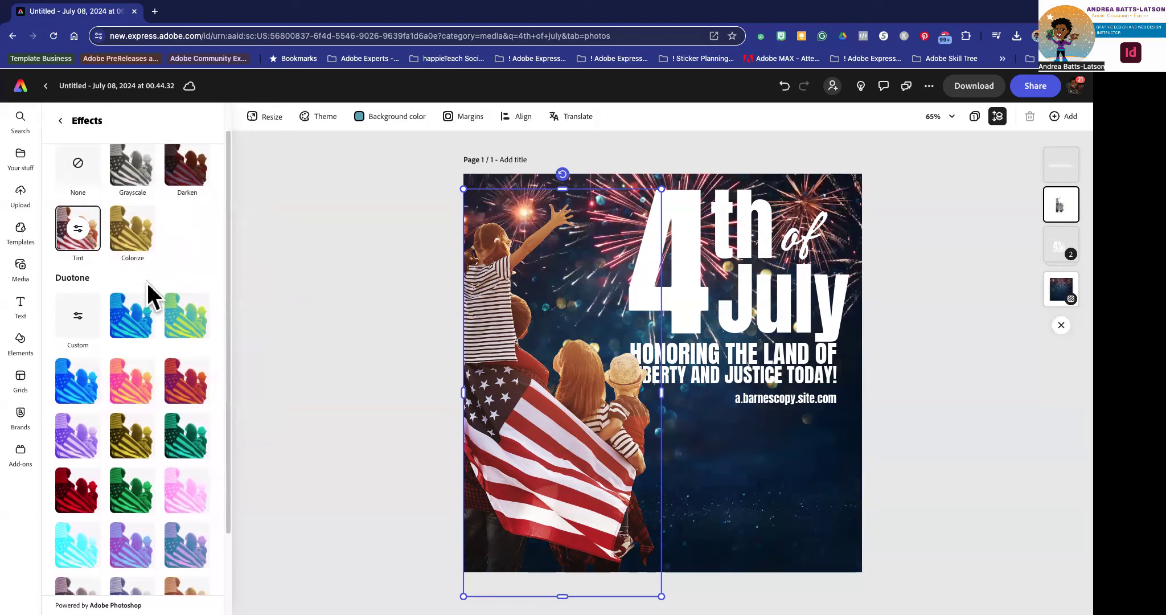
{"action": "scroll", "coordinate": [147, 281], "scroll_direction": "down", "scroll_amount": 3}
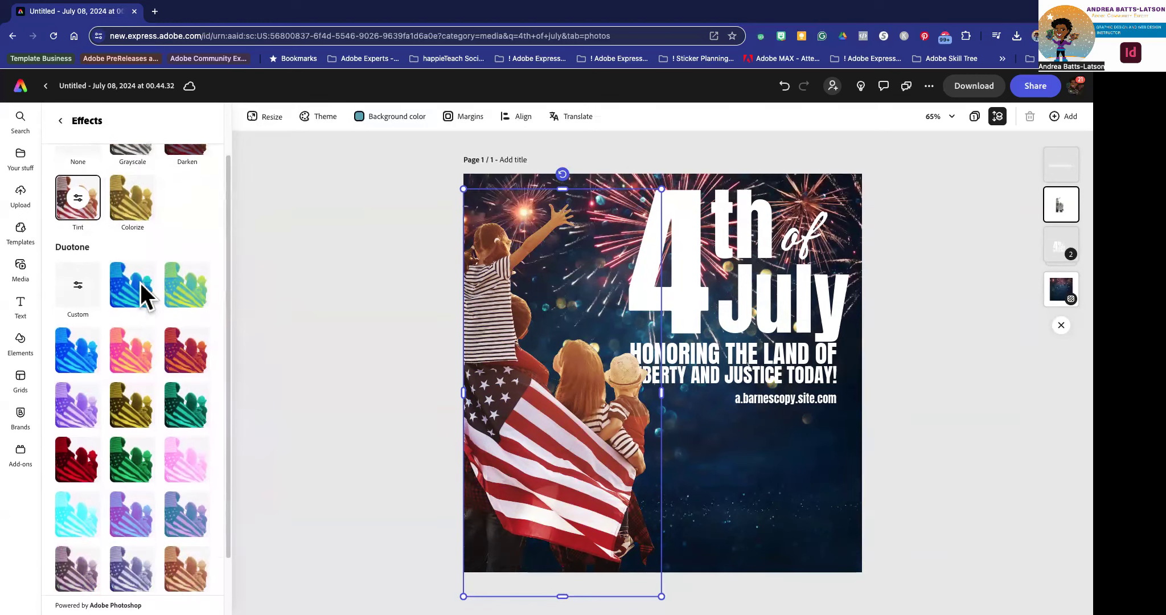
{"action": "scroll", "coordinate": [140, 284], "scroll_direction": "up", "scroll_amount": 1}
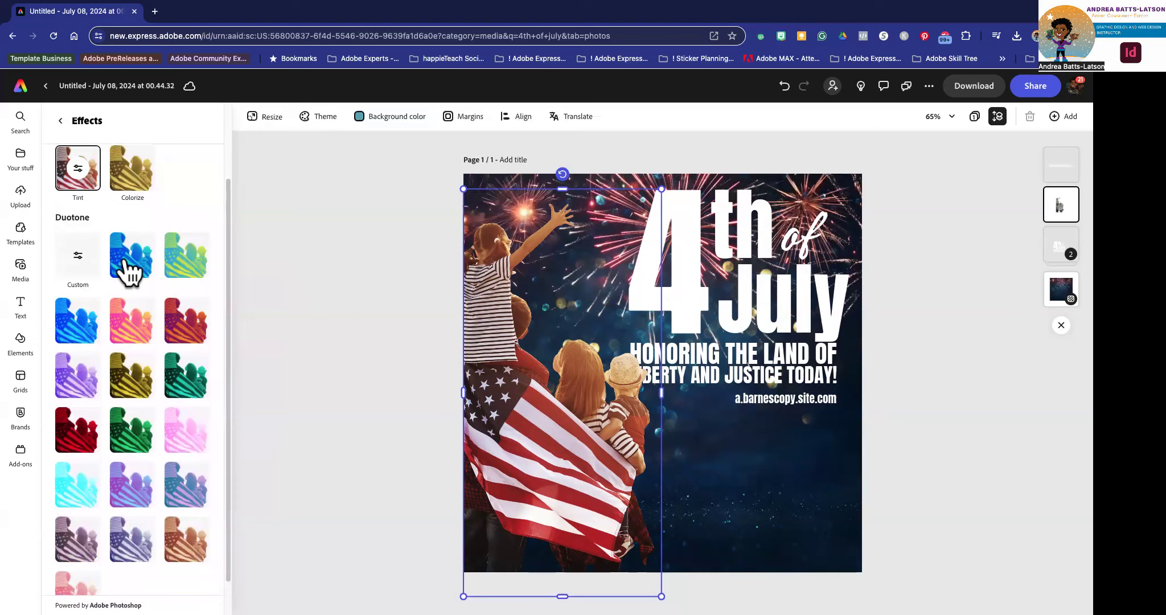
{"action": "scroll", "coordinate": [121, 421], "scroll_direction": "down", "scroll_amount": 1}
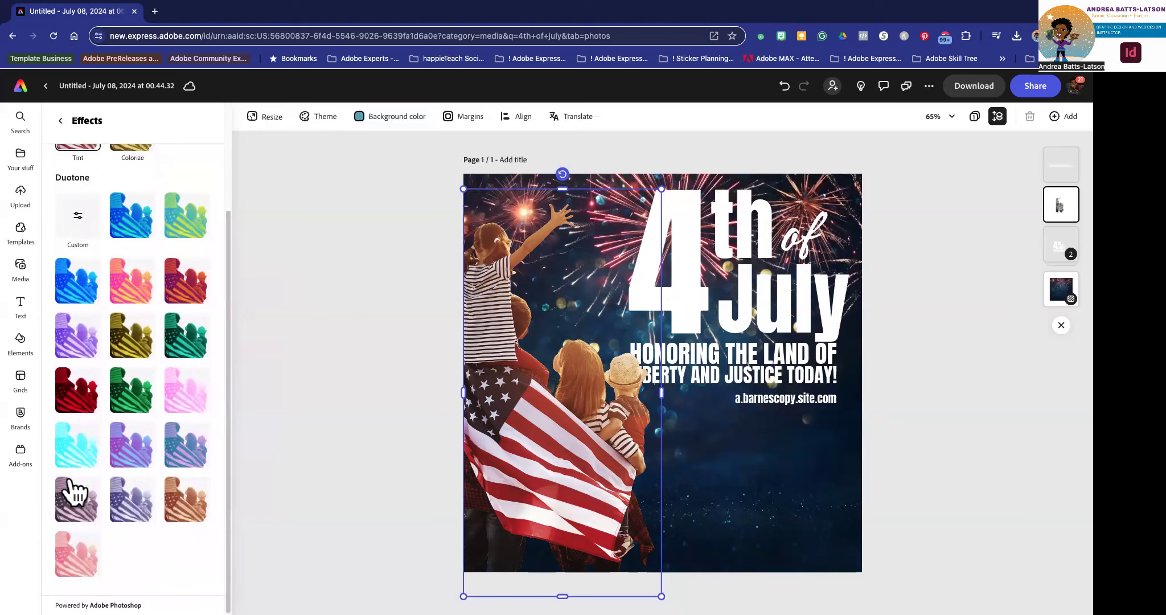
{"action": "scroll", "coordinate": [117, 292], "scroll_direction": "up", "scroll_amount": 3}
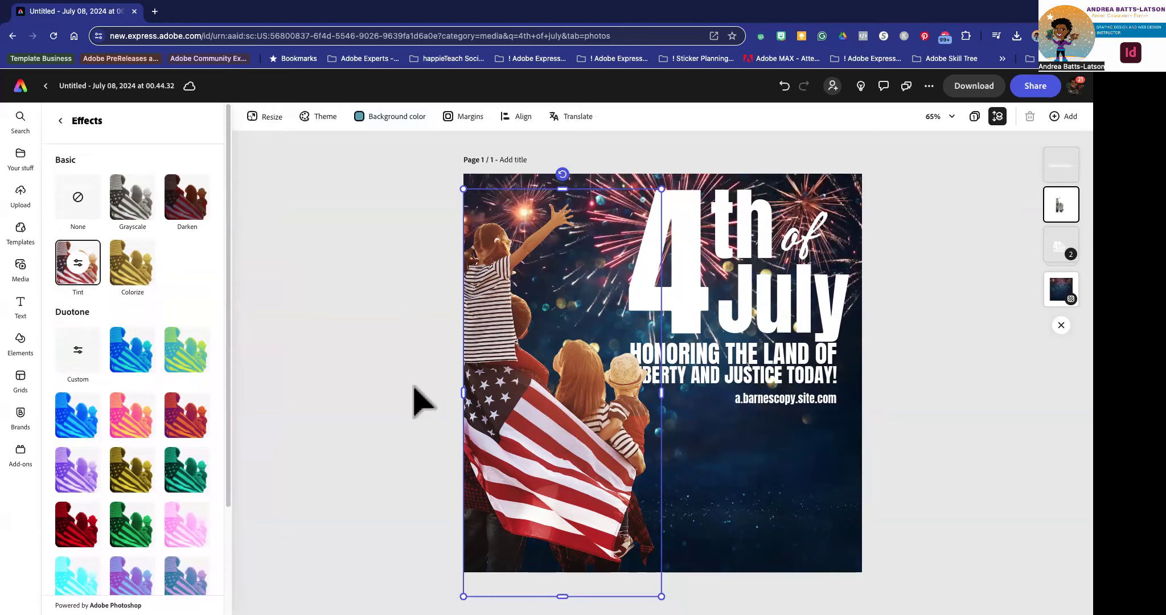
Step: Shrink the title group from its lower-left corner to clear the family photo and nudge it slightly to the right
{"action": "left_click", "coordinate": [380, 379]}
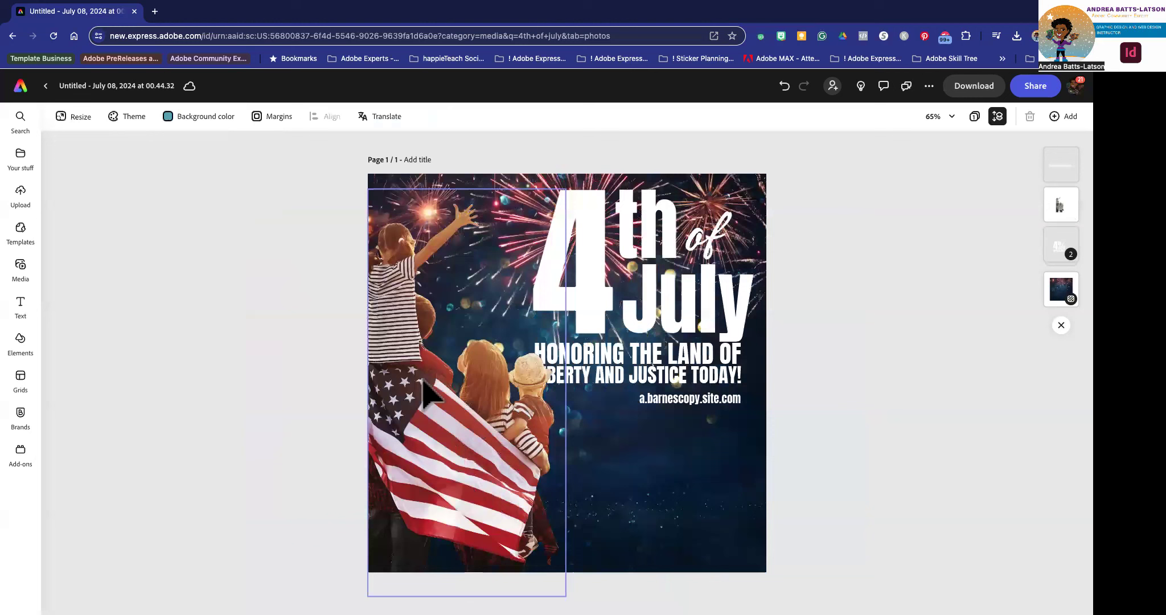
{"action": "left_click", "coordinate": [603, 376]}
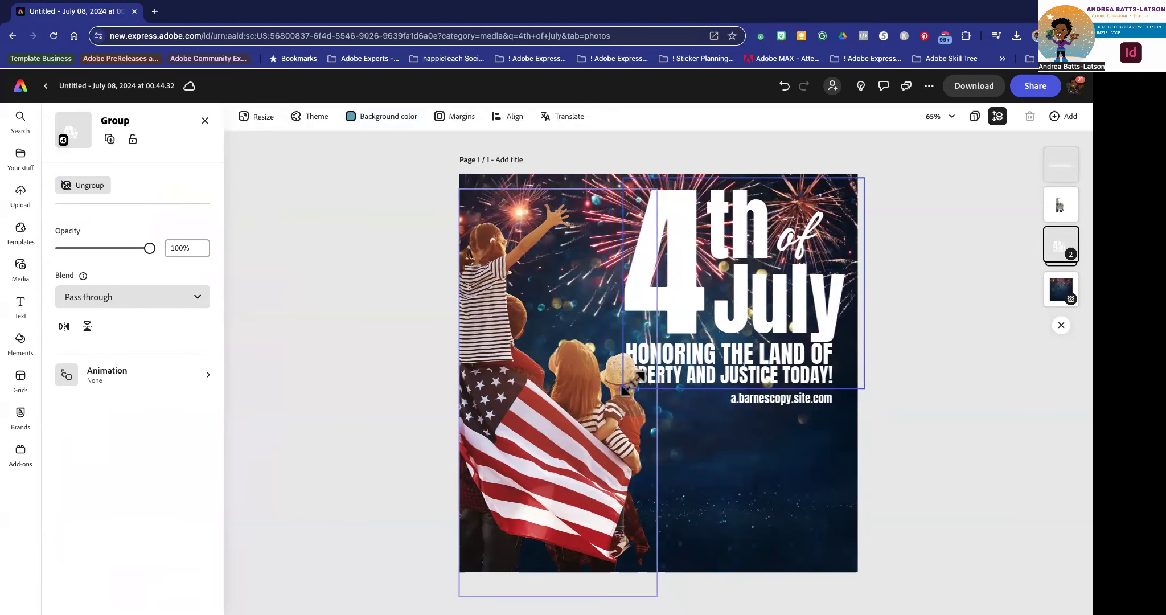
{"action": "left_click_drag", "start_coordinate": [623, 389], "coordinate": [641, 373]}
{"action": "left_click_drag", "start_coordinate": [777, 273], "coordinate": [780, 274]}
Step: Replace the website address text below the tagline with "happieTeach.com"
{"action": "left_click", "coordinate": [790, 400]}
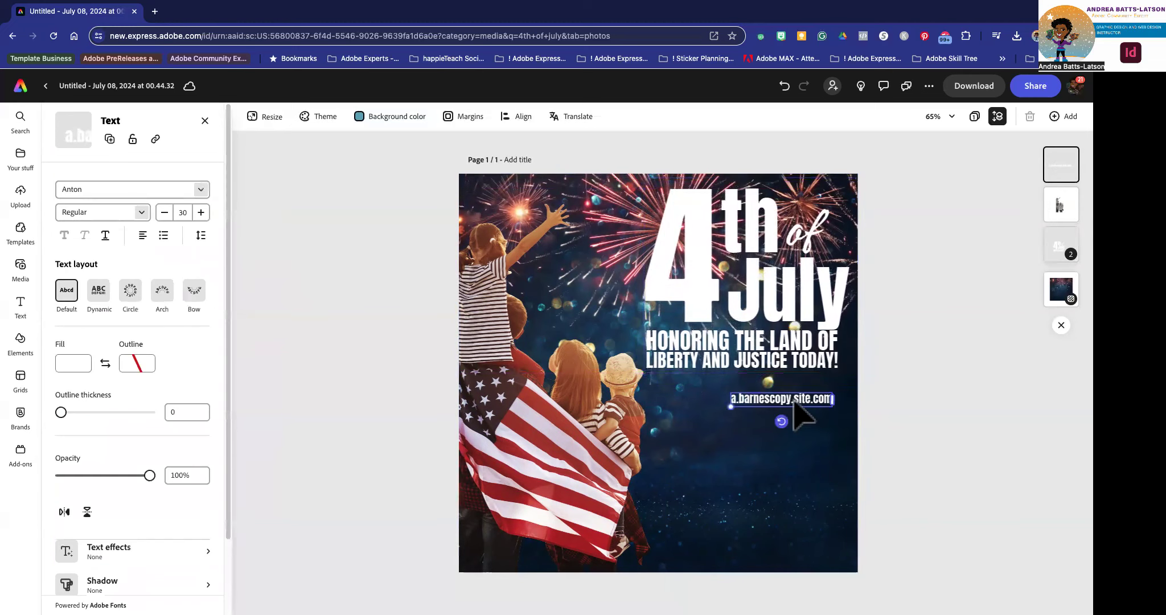
{"action": "double_click", "coordinate": [791, 401]}
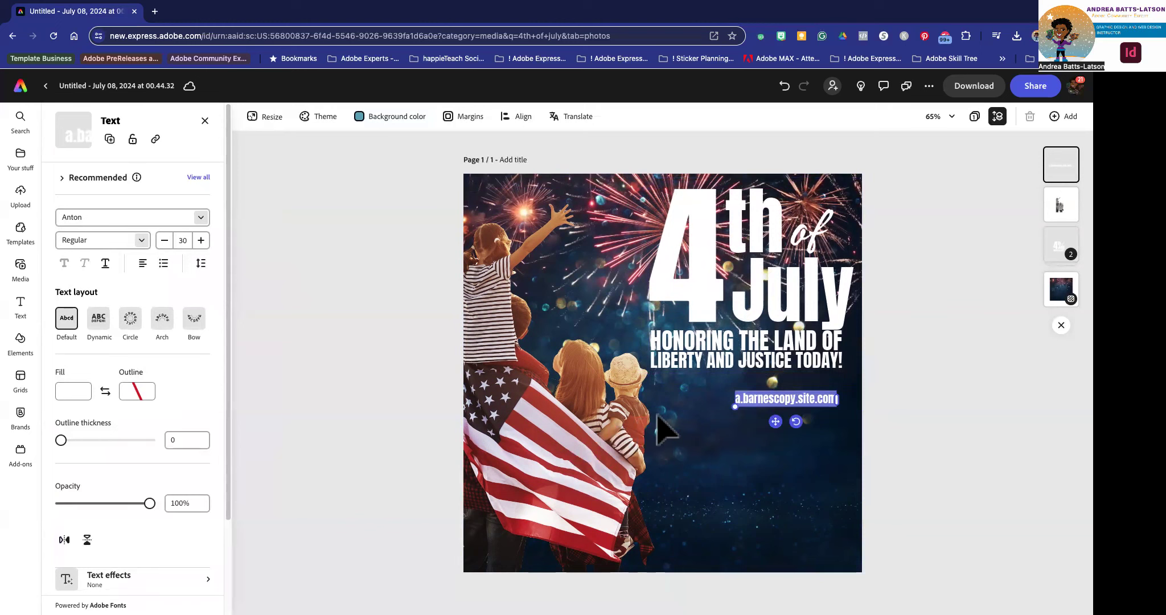
{"action": "type", "text": "happi"}
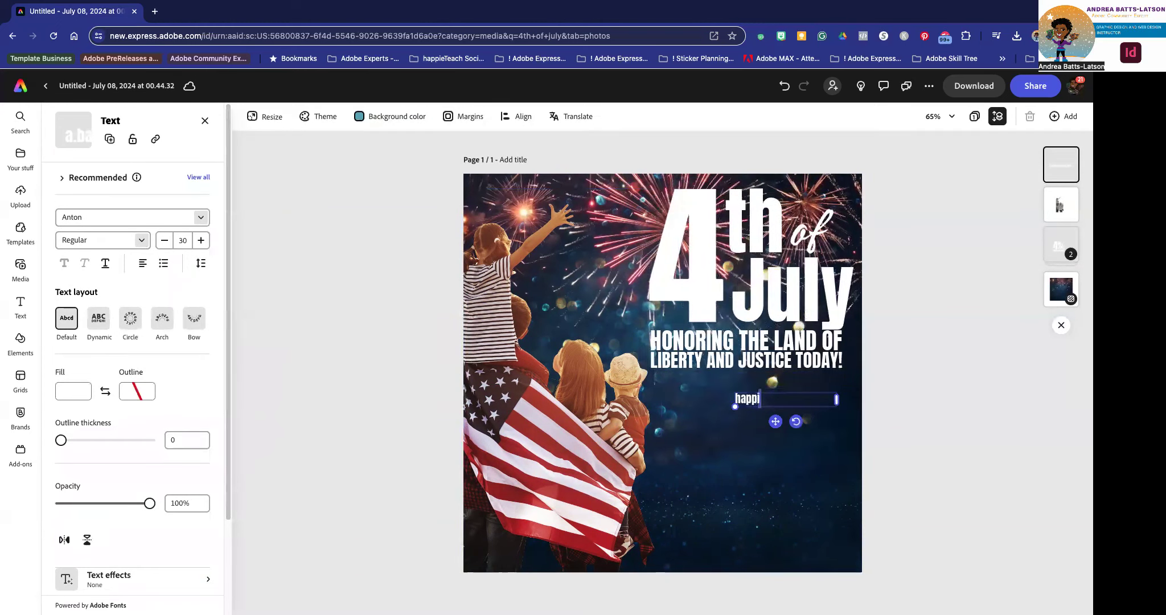
{"action": "type", "text": "eTe"}
{"action": "type", "text": "ach.com"}
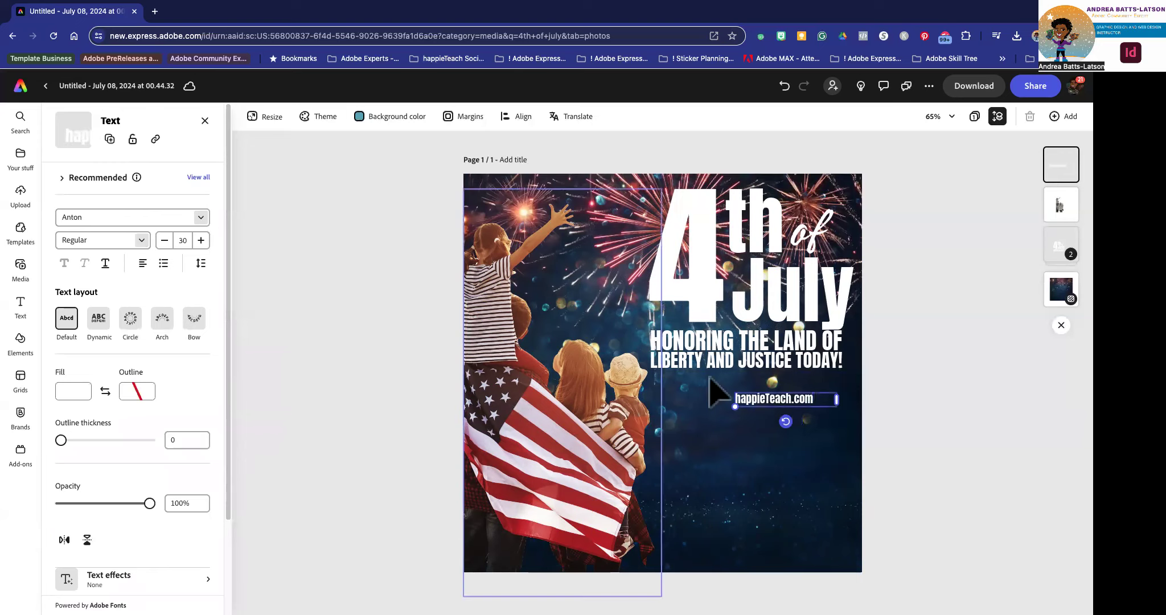
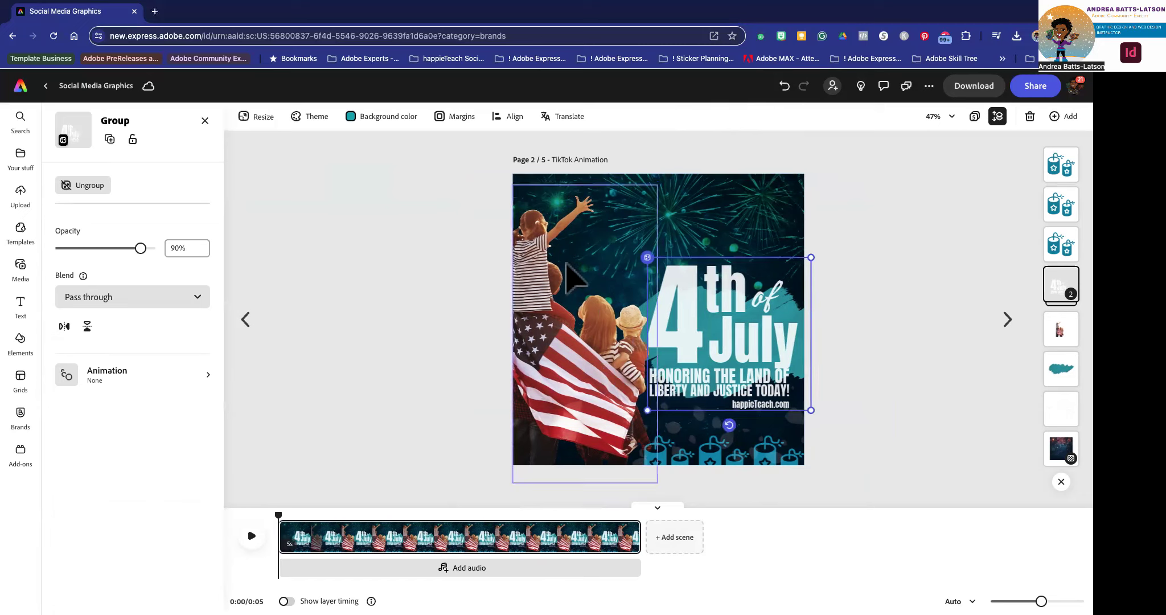
Step: Add a Fade entrance animation to the fireworks background image on the TikTok Animation page and preview it
{"action": "left_click", "coordinate": [702, 218]}
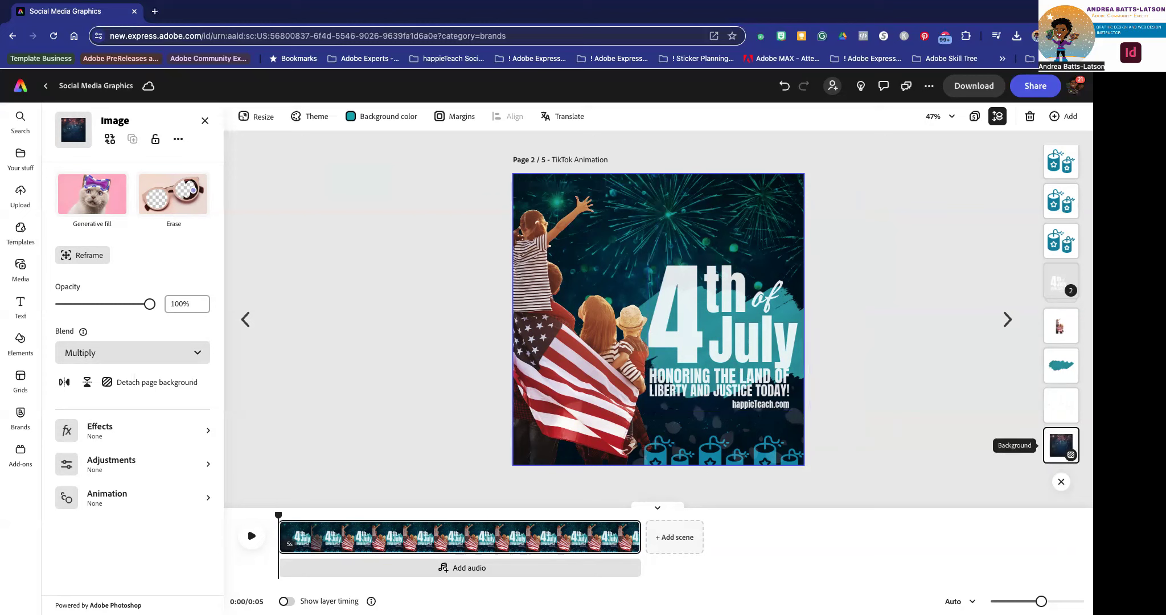
{"action": "left_click", "coordinate": [91, 495]}
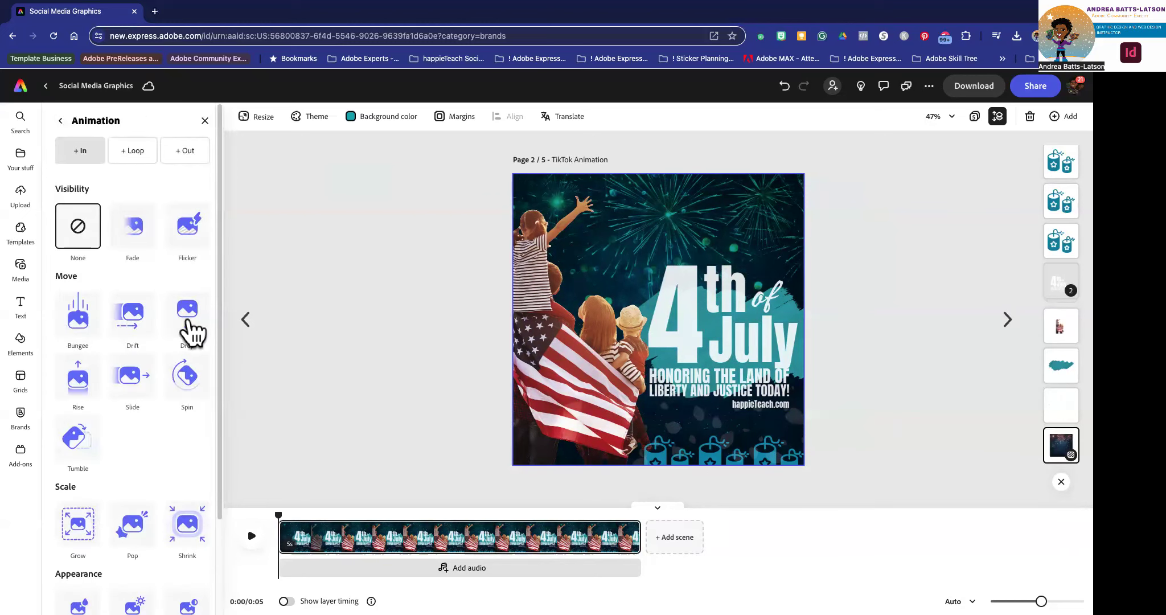
{"action": "left_click", "coordinate": [133, 224]}
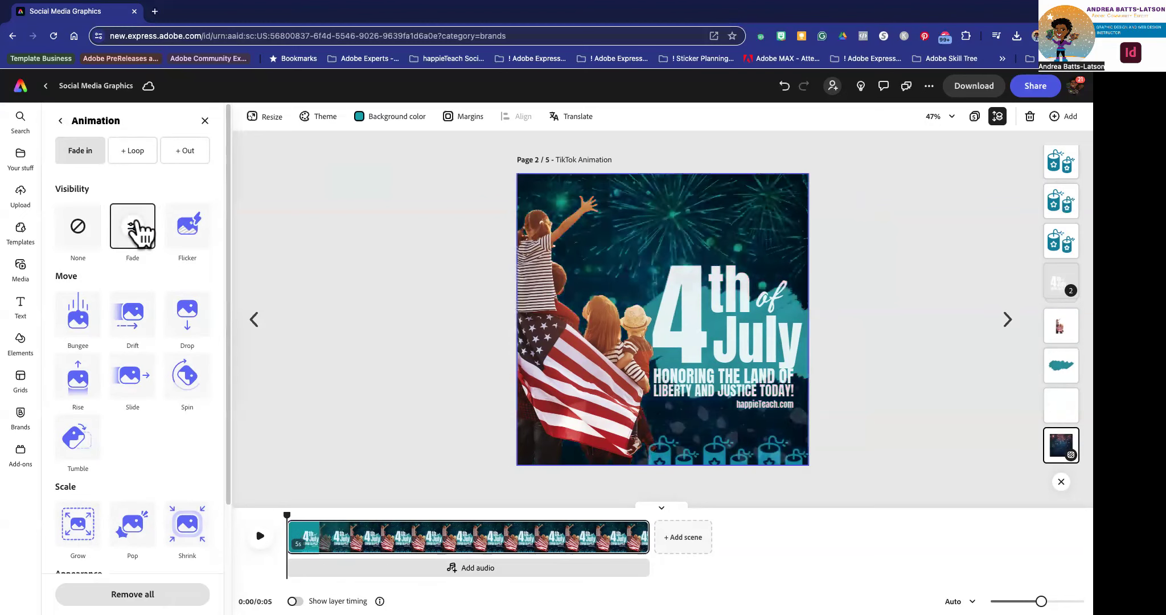
{"action": "left_click", "coordinate": [260, 537]}
{"action": "left_click", "coordinate": [260, 538]}
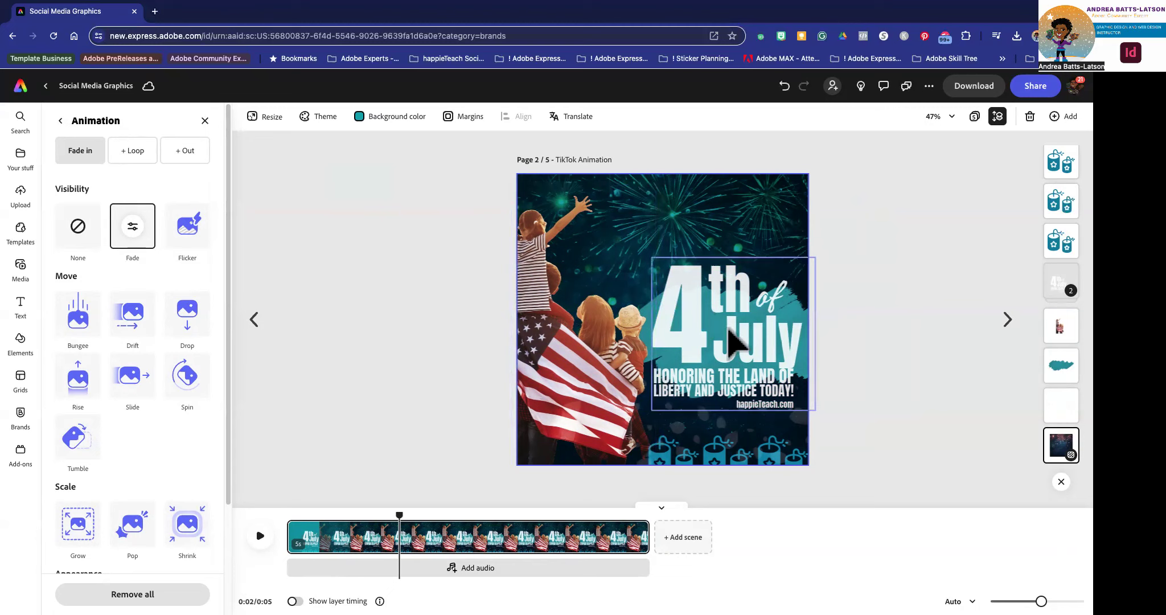
Step: Add a Drift entrance animation to the teal brush shape behind the title, with its direction set to left
{"action": "left_click", "coordinate": [1061, 369]}
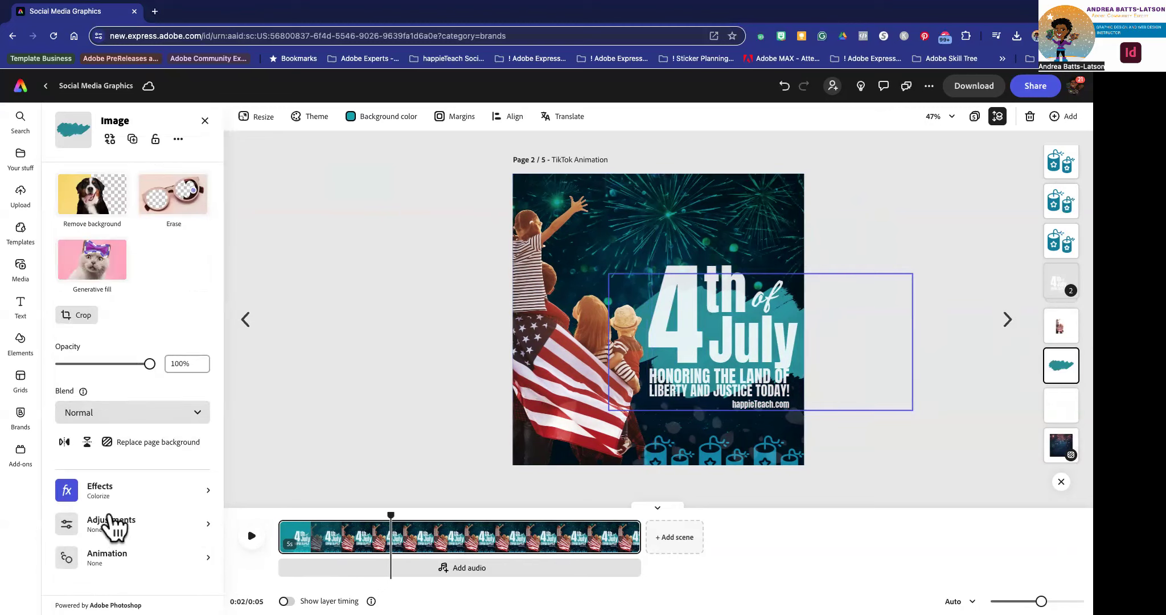
{"action": "left_click", "coordinate": [117, 551]}
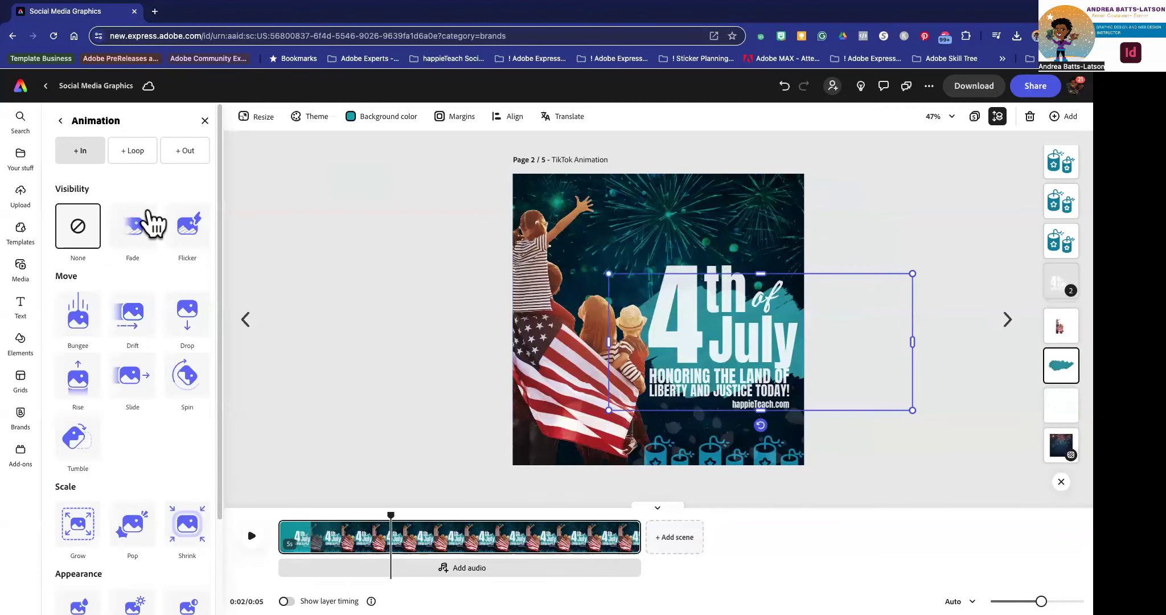
{"action": "left_click", "coordinate": [126, 326]}
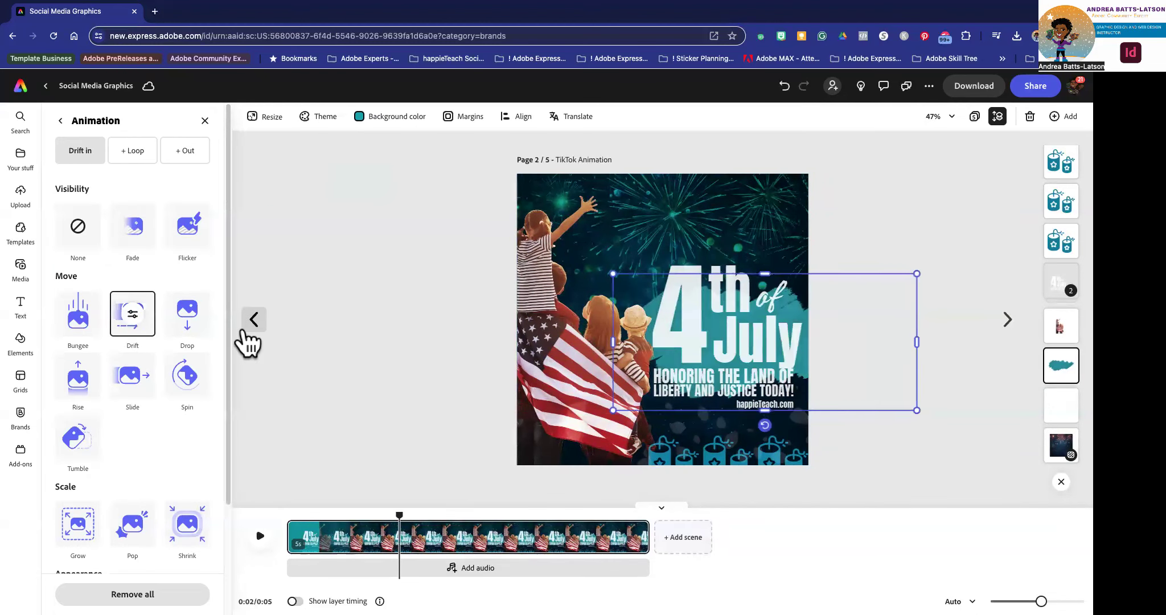
{"action": "left_click", "coordinate": [134, 314]}
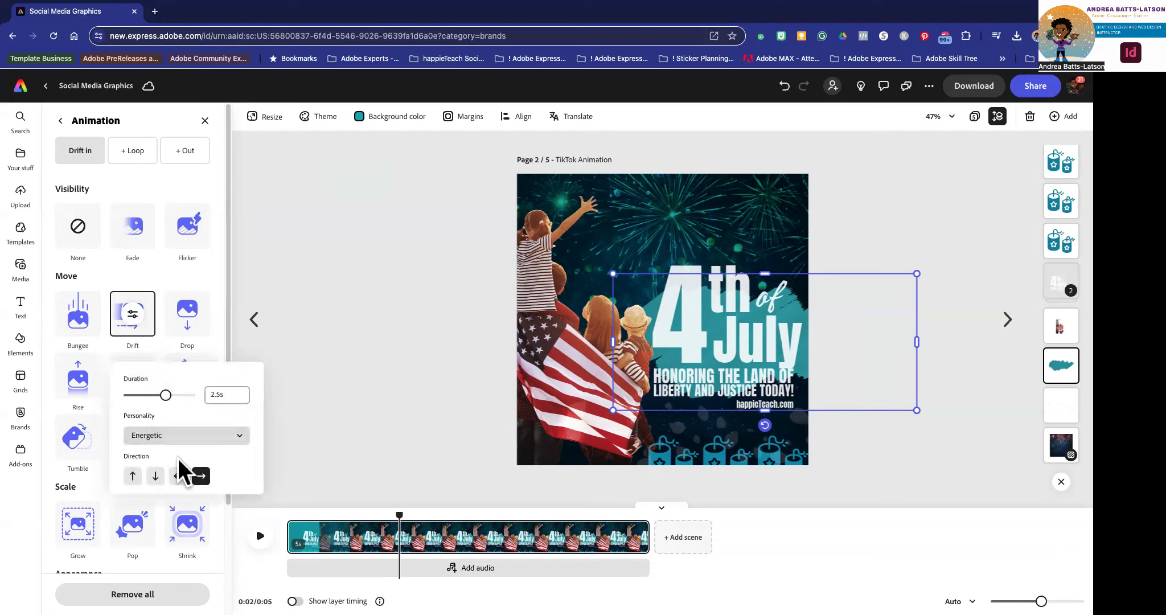
{"action": "left_click", "coordinate": [178, 476]}
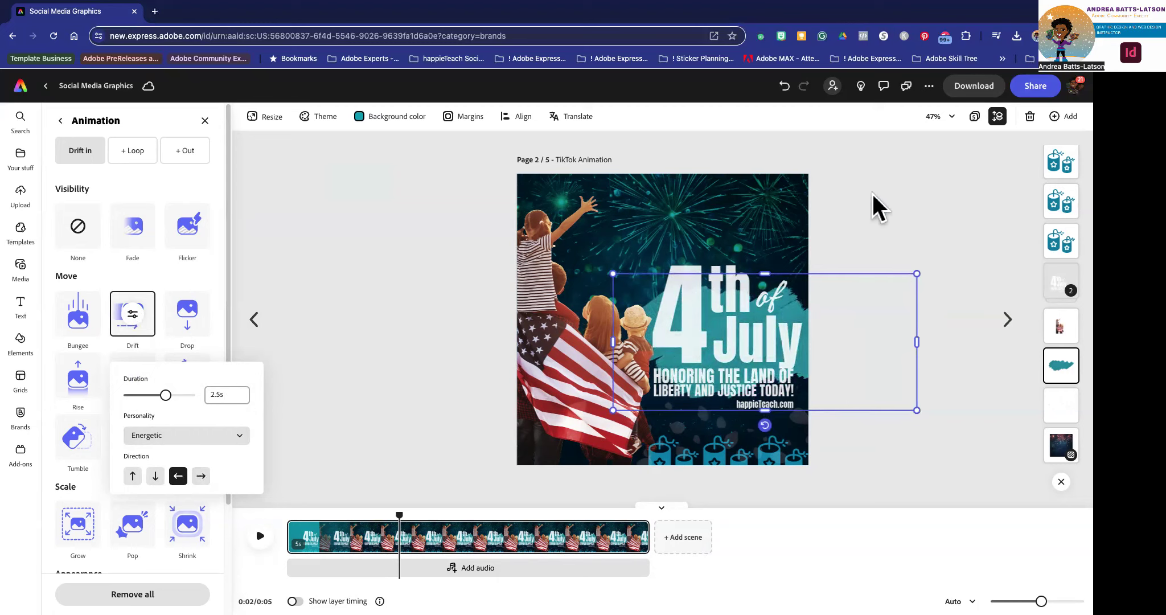
{"action": "left_click", "coordinate": [913, 194]}
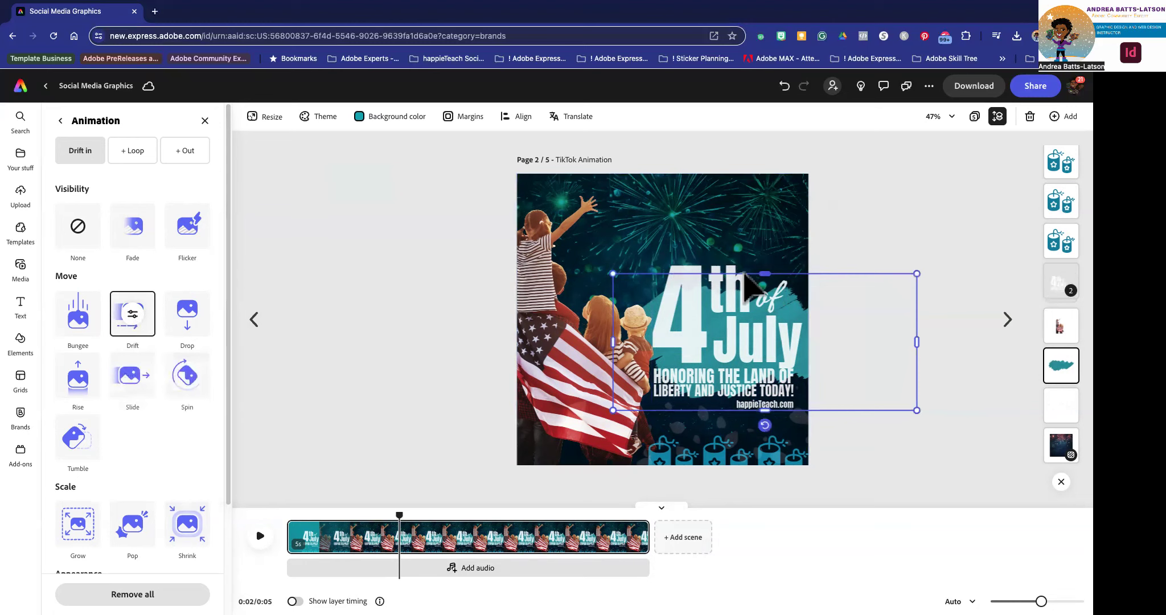
Step: Add a Tumble entrance animation to the 4th of July title group
{"action": "left_click", "coordinate": [780, 284]}
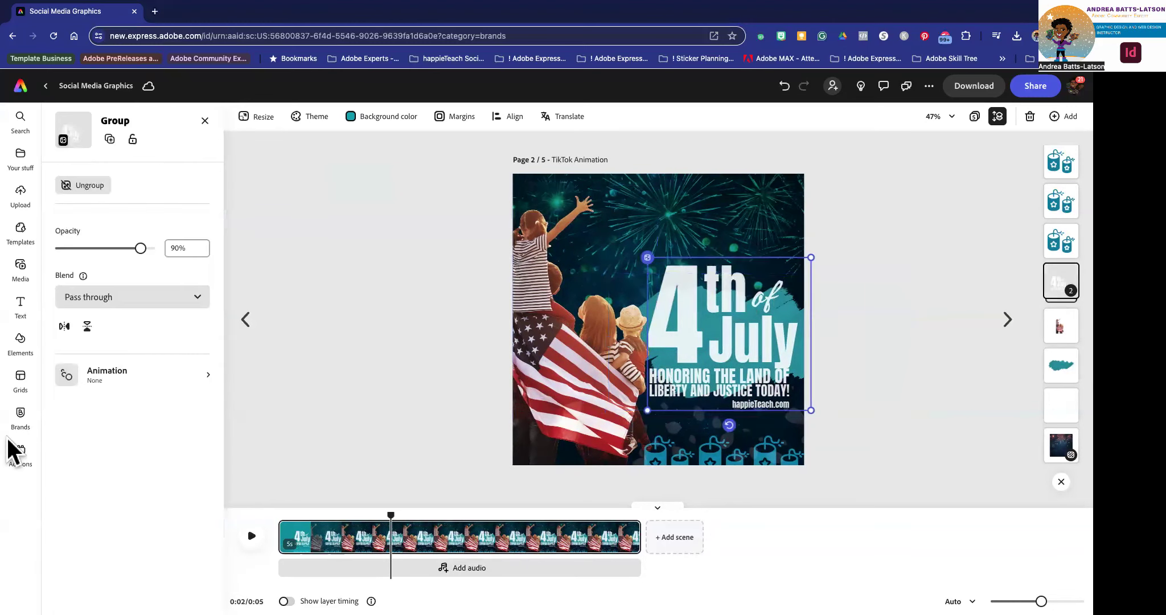
{"action": "left_click", "coordinate": [114, 378]}
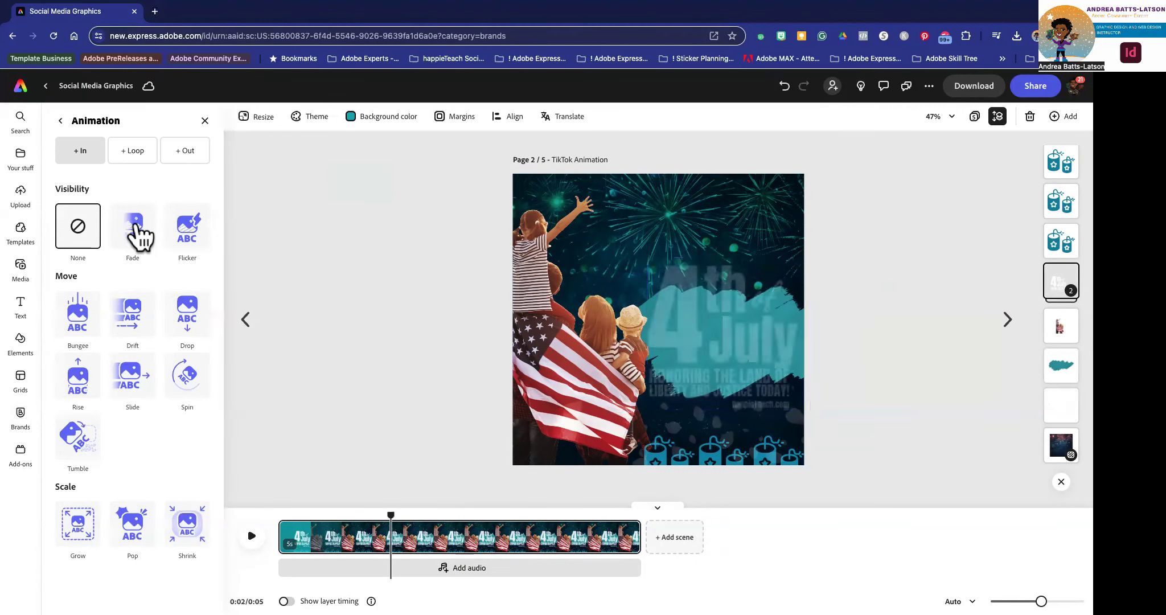
{"action": "left_click", "coordinate": [71, 436]}
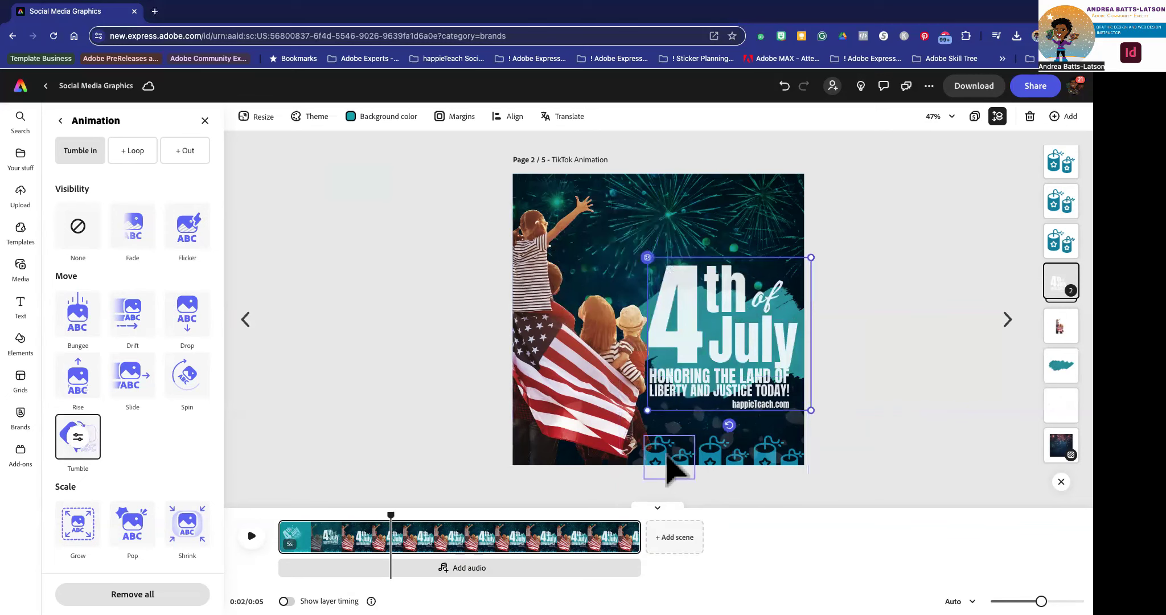
Step: Group the three teal firecracker icons along the page's bottom edge
{"action": "left_click", "coordinate": [669, 464]}
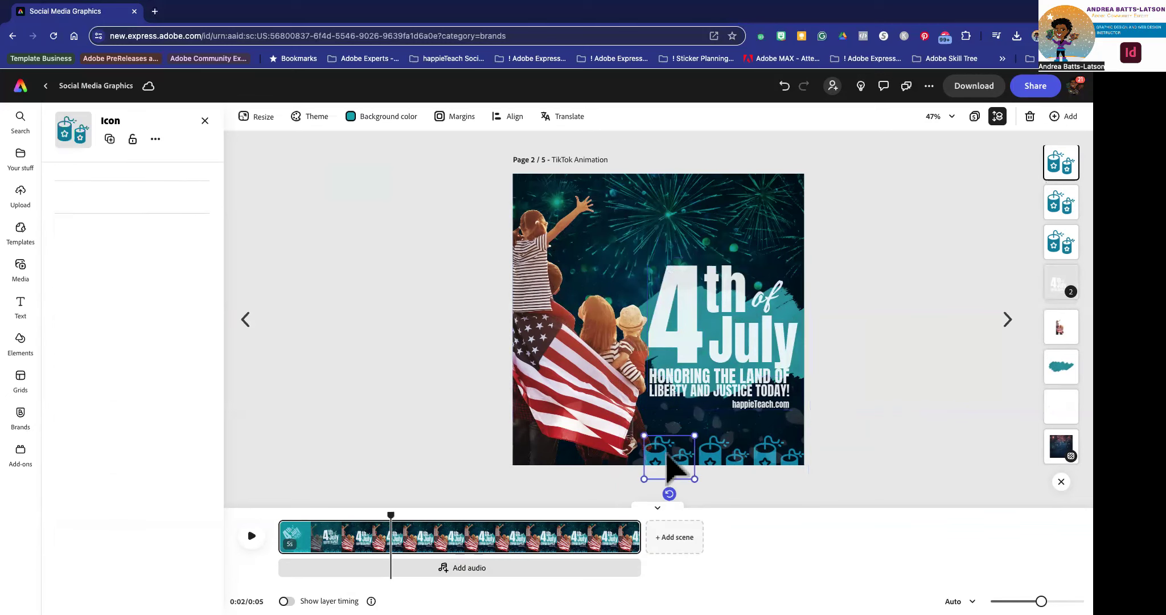
{"action": "left_click", "coordinate": [723, 458], "text": "shift"}
{"action": "left_click", "coordinate": [772, 459], "text": "shift"}
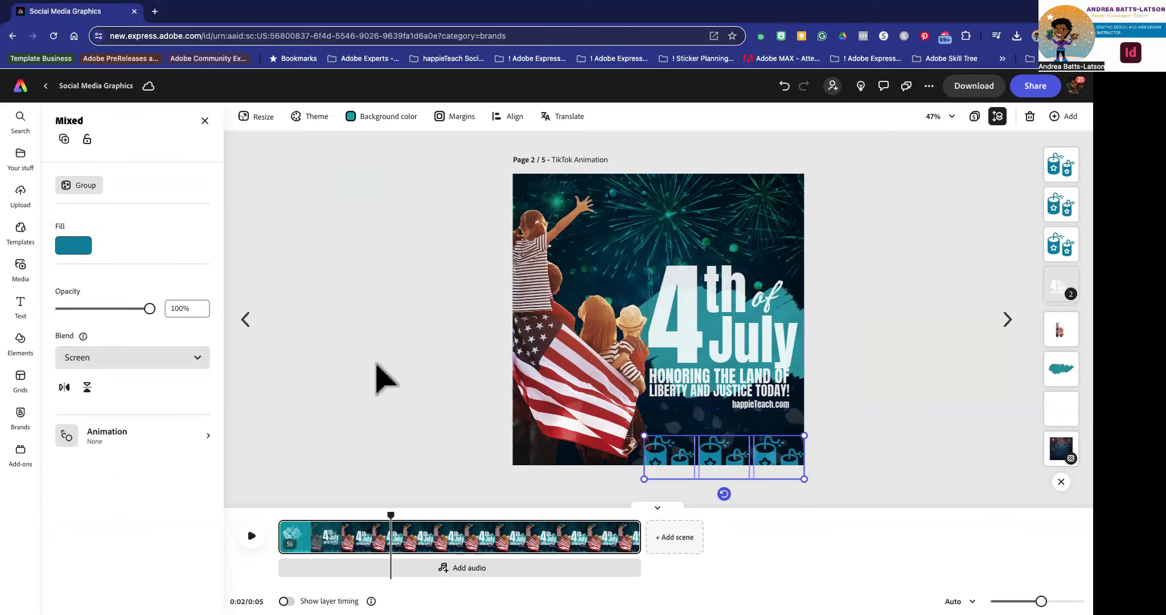
{"action": "left_click", "coordinate": [74, 186]}
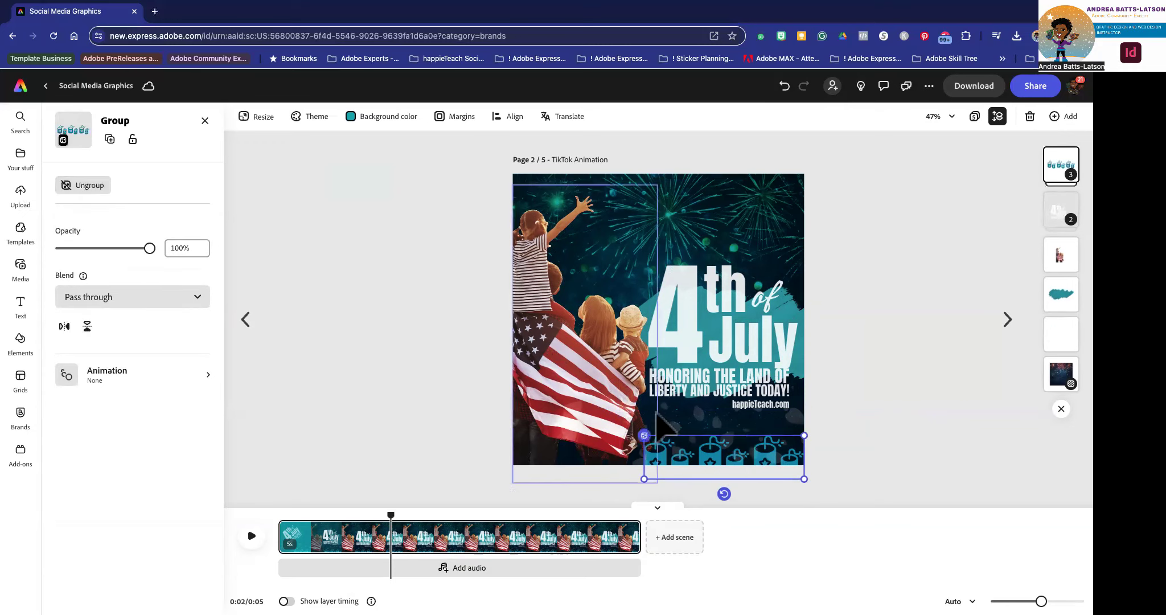
Step: Try the Drift entrance animation on the firecracker icon group and apply Rise instead
{"action": "left_click", "coordinate": [105, 374]}
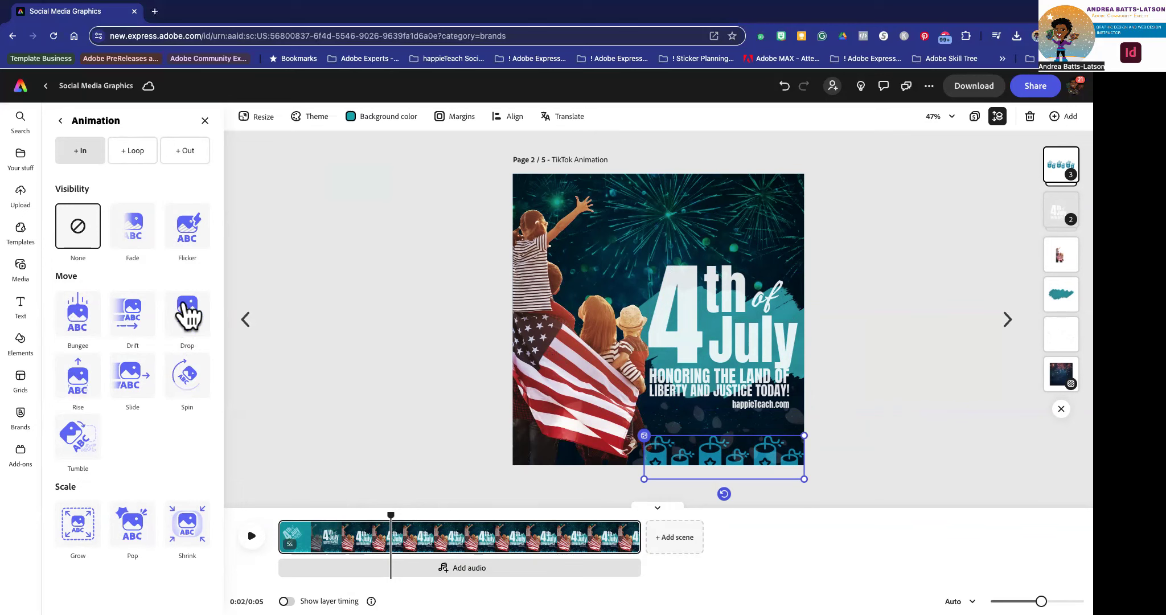
{"action": "left_click", "coordinate": [136, 315]}
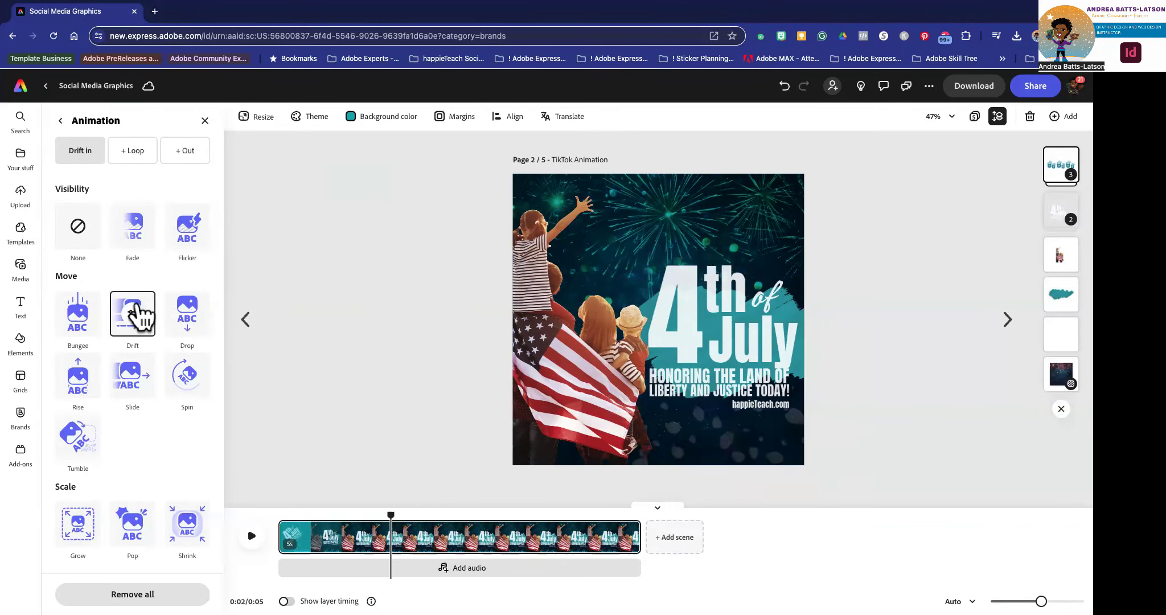
{"action": "left_click", "coordinate": [74, 384]}
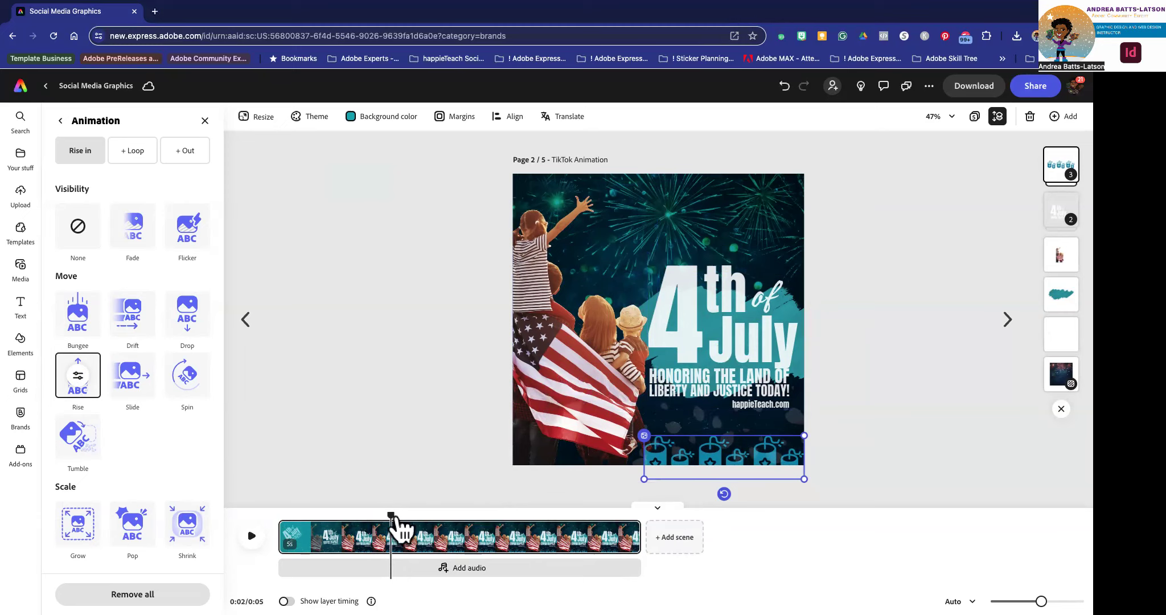
Step: Add a Bungee entrance animation to the faint splatter overlay image in the page's lower-right area
{"action": "left_click_drag", "start_coordinate": [300, 515], "coordinate": [261, 499]}
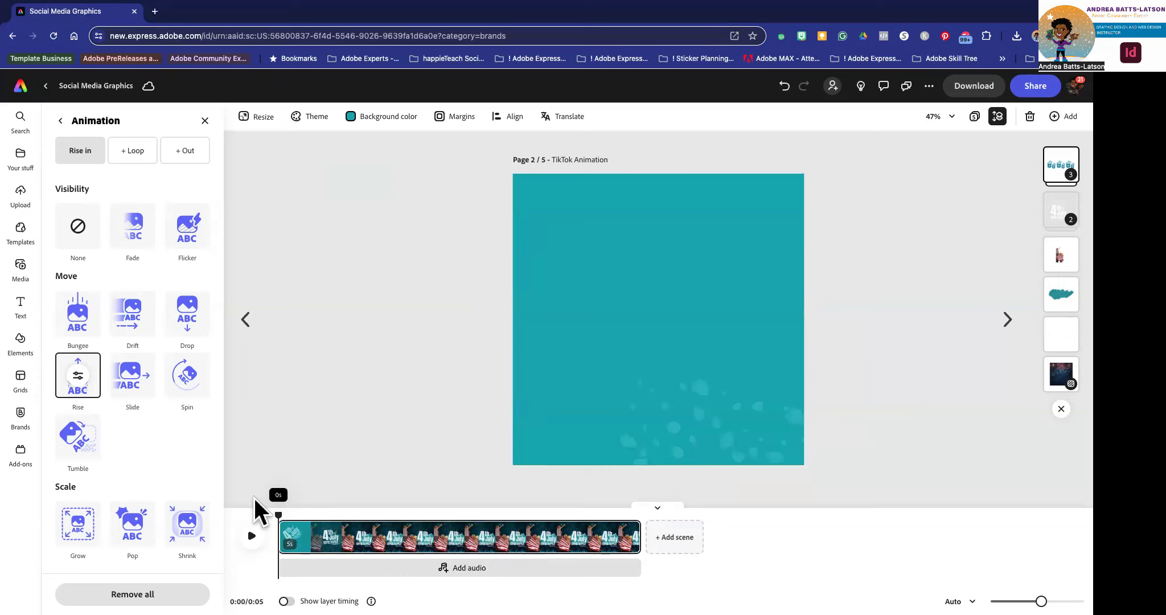
{"action": "left_click_drag", "start_coordinate": [257, 498], "coordinate": [204, 500]}
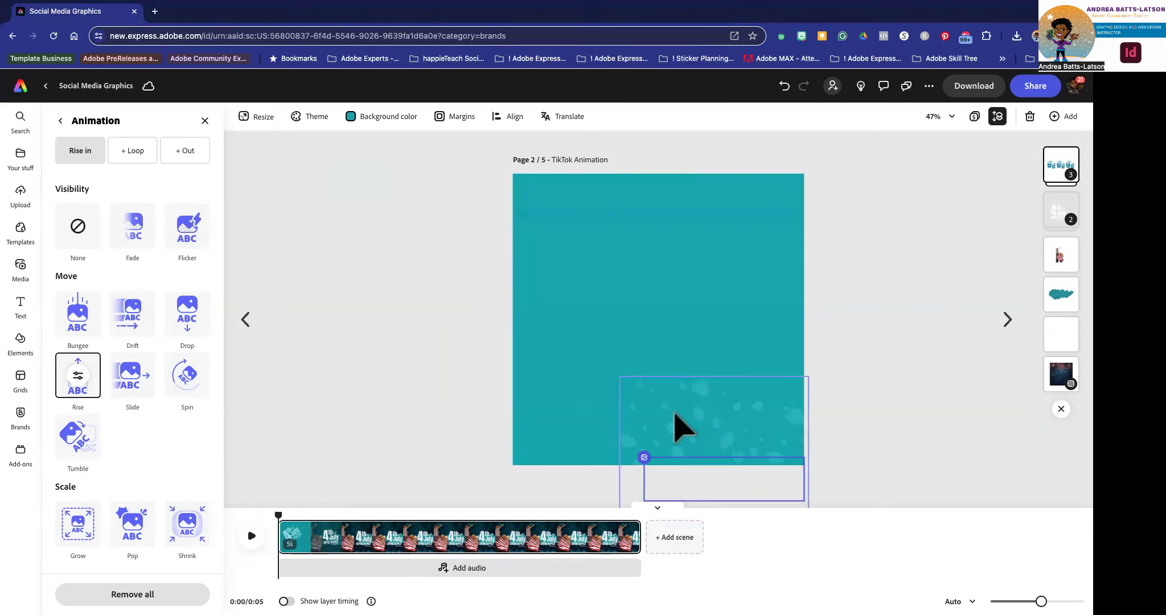
{"action": "left_click", "coordinate": [683, 427]}
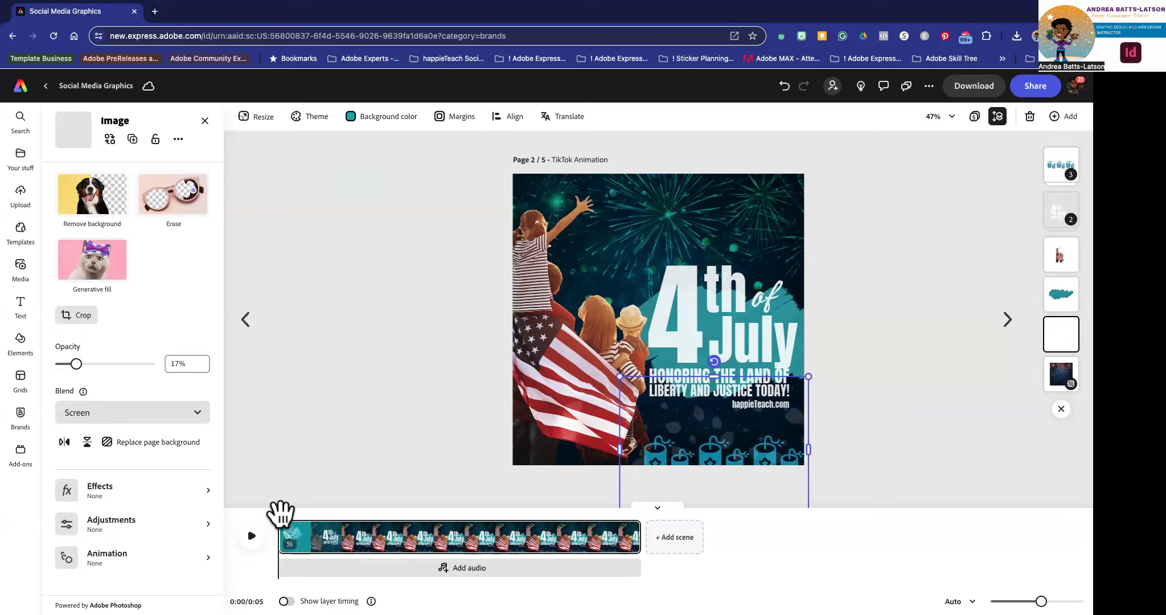
{"action": "left_click_drag", "start_coordinate": [281, 515], "coordinate": [259, 529]}
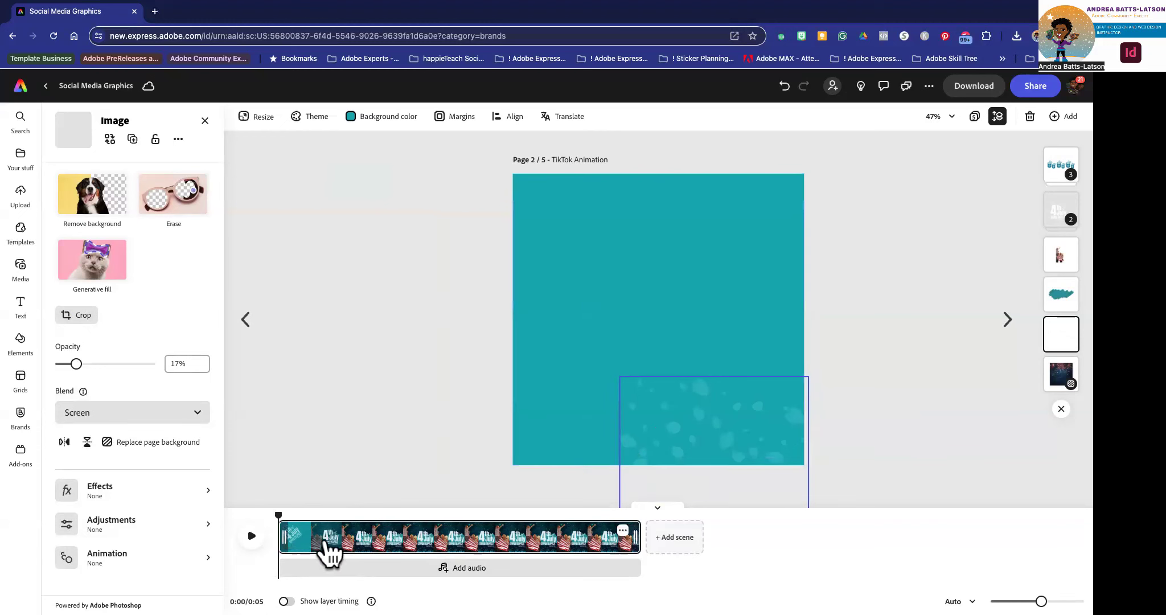
{"action": "left_click", "coordinate": [129, 555]}
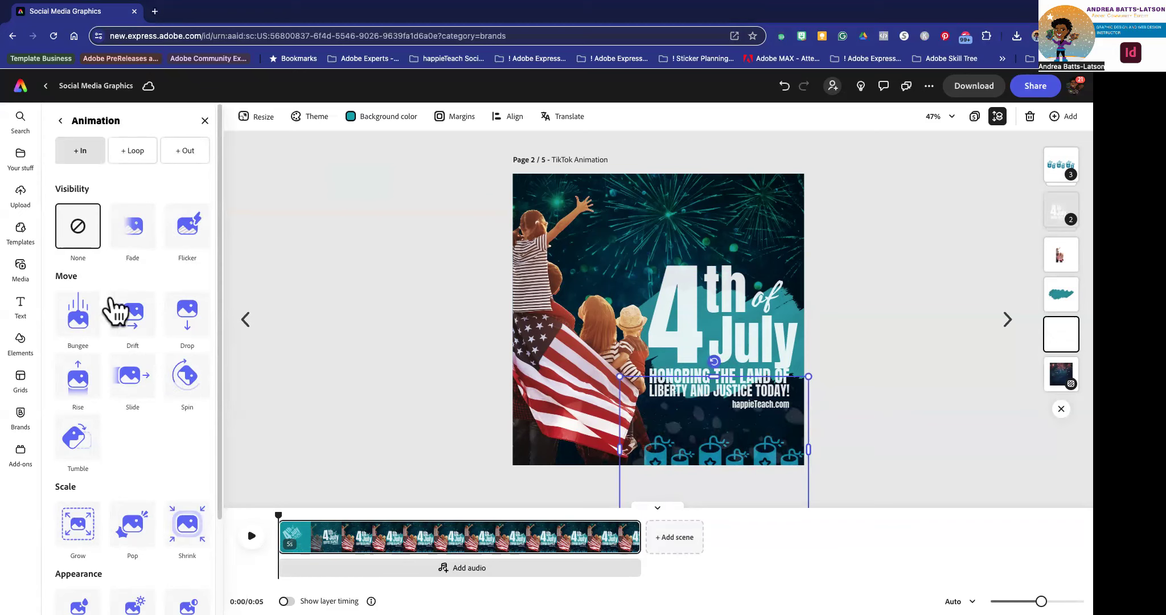
{"action": "left_click", "coordinate": [84, 329]}
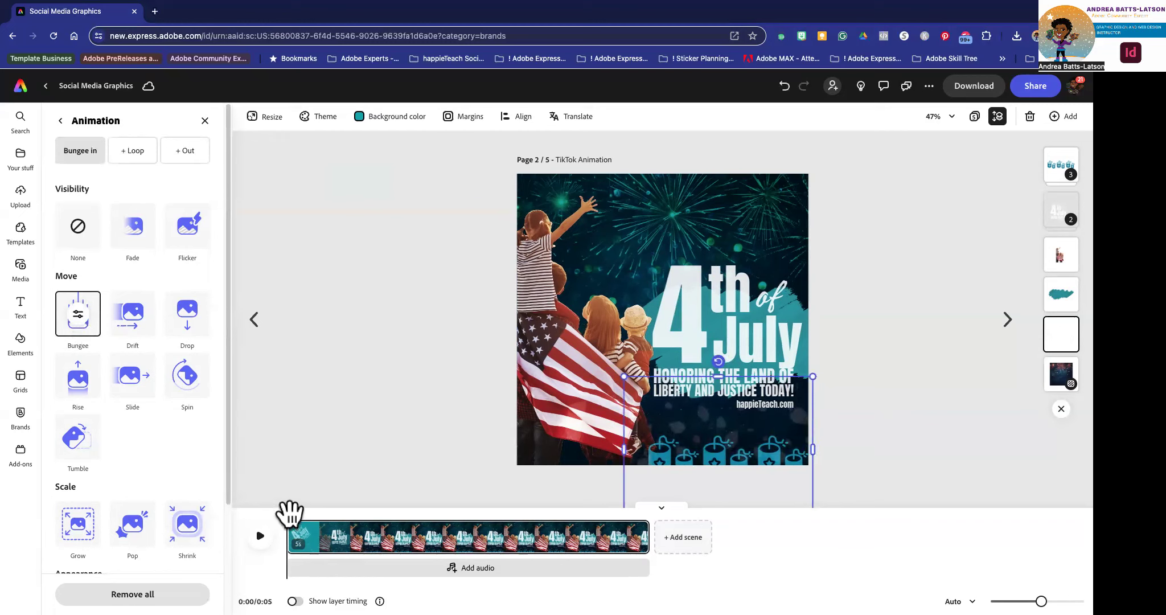
Step: Play and scrub through the scene from the start to review how all the entrance animations run together
{"action": "left_click_drag", "start_coordinate": [299, 515], "coordinate": [476, 513]}
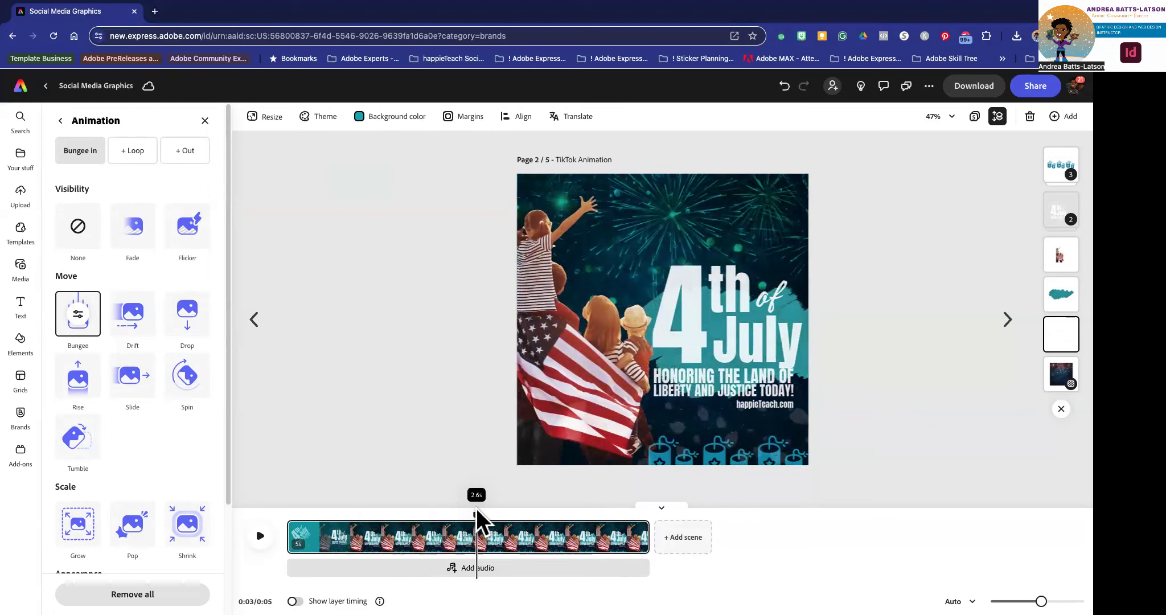
{"action": "left_click_drag", "start_coordinate": [548, 504], "coordinate": [460, 518]}
{"action": "left_click_drag", "start_coordinate": [457, 477], "coordinate": [284, 477]}
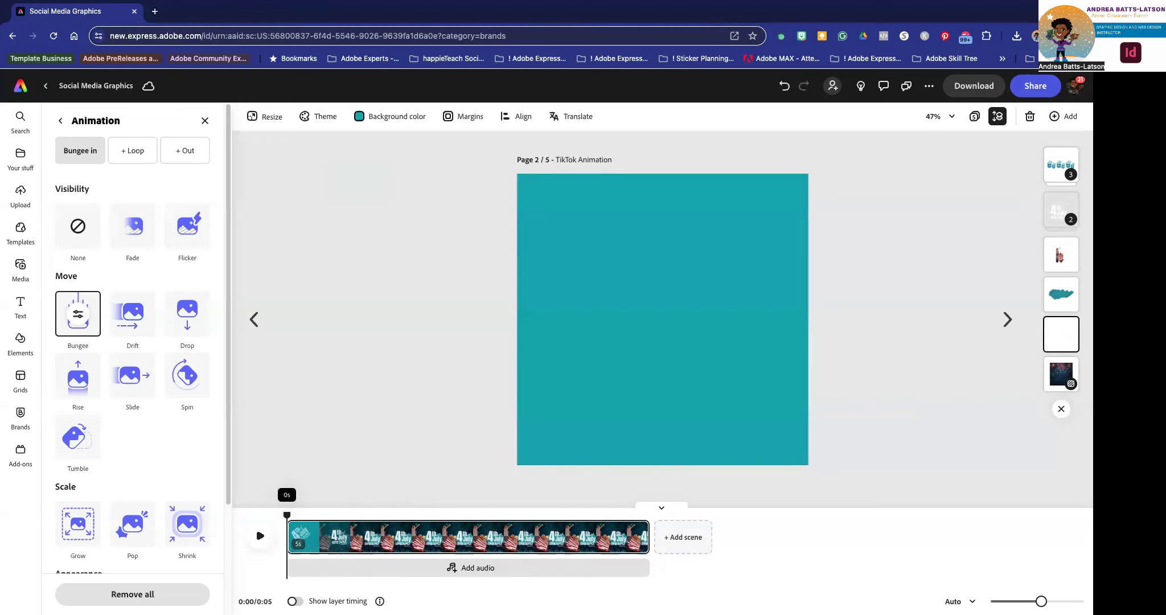
{"action": "left_click", "coordinate": [260, 536]}
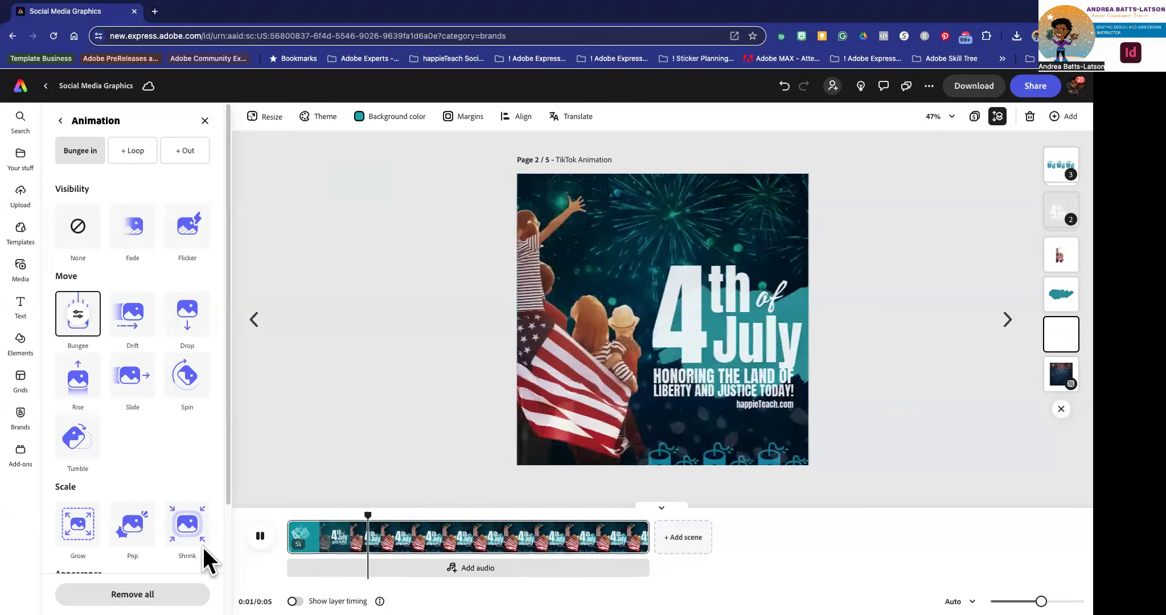
{"action": "left_click", "coordinate": [261, 536]}
{"action": "left_click_drag", "start_coordinate": [554, 515], "coordinate": [256, 521]}
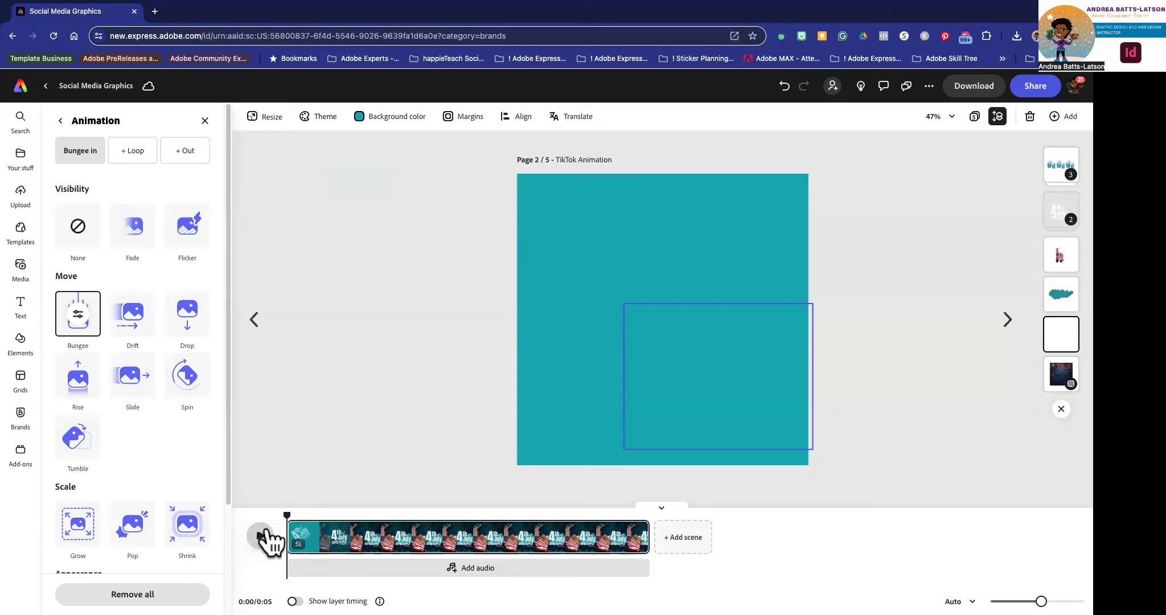
{"action": "left_click_drag", "start_coordinate": [287, 514], "coordinate": [647, 497]}
{"action": "left_click_drag", "start_coordinate": [394, 513], "coordinate": [177, 524]}
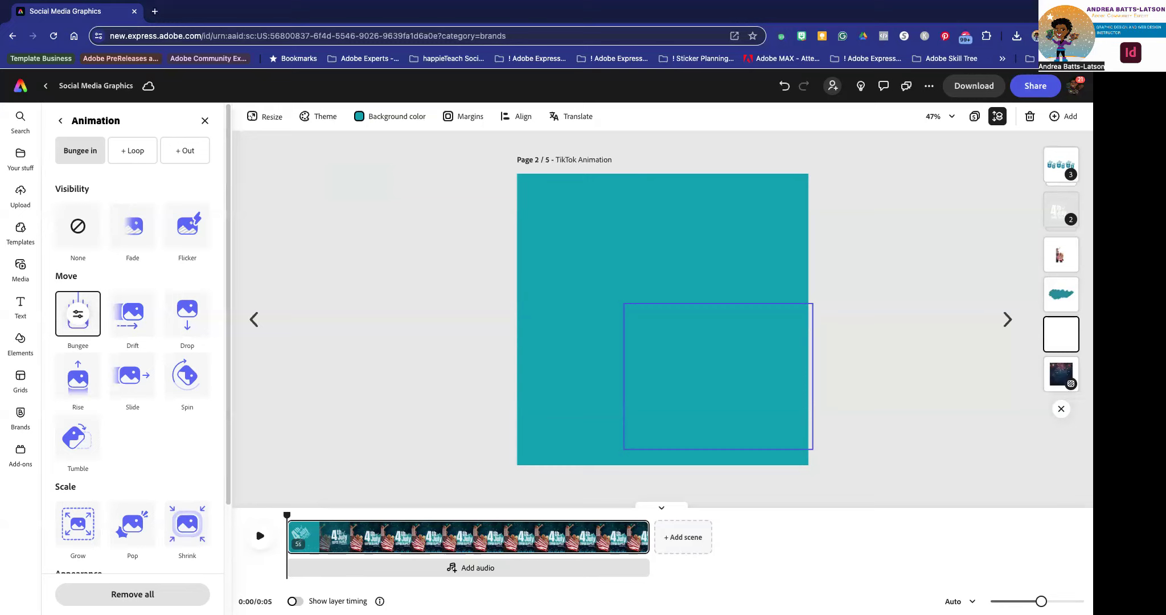
Step: Show the layer timing and trim the start of the splatter overlay so it enters shortly after the scene begins
{"action": "left_click", "coordinate": [295, 601]}
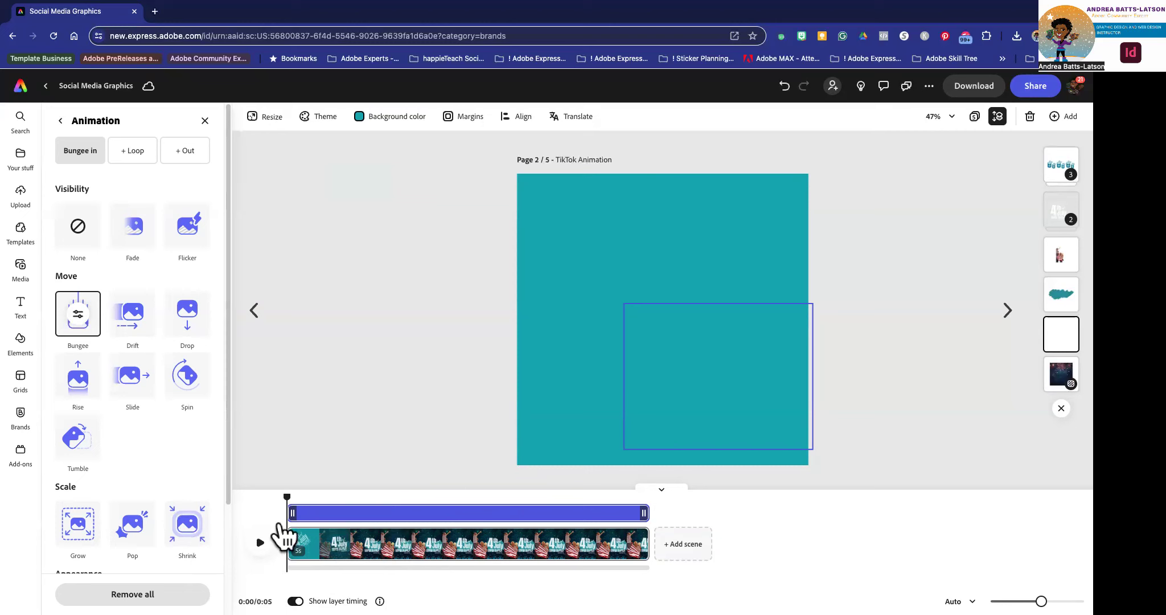
{"action": "left_click_drag", "start_coordinate": [330, 503], "coordinate": [372, 511]}
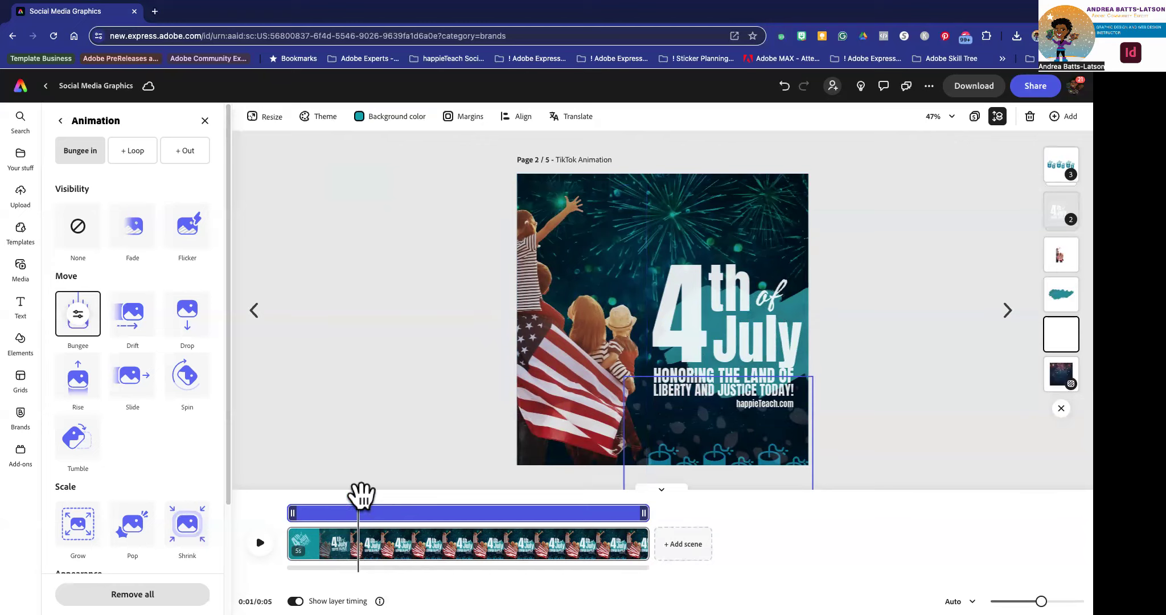
{"action": "left_click_drag", "start_coordinate": [354, 491], "coordinate": [305, 494]}
{"action": "left_click", "coordinate": [707, 441]}
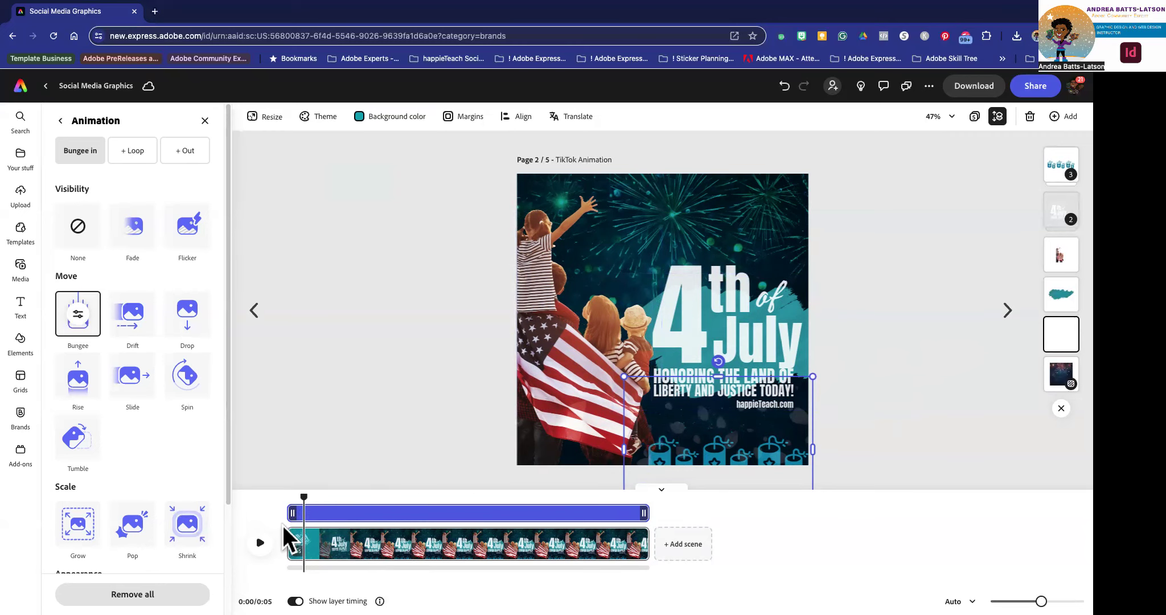
{"action": "left_click_drag", "start_coordinate": [292, 490], "coordinate": [409, 480]}
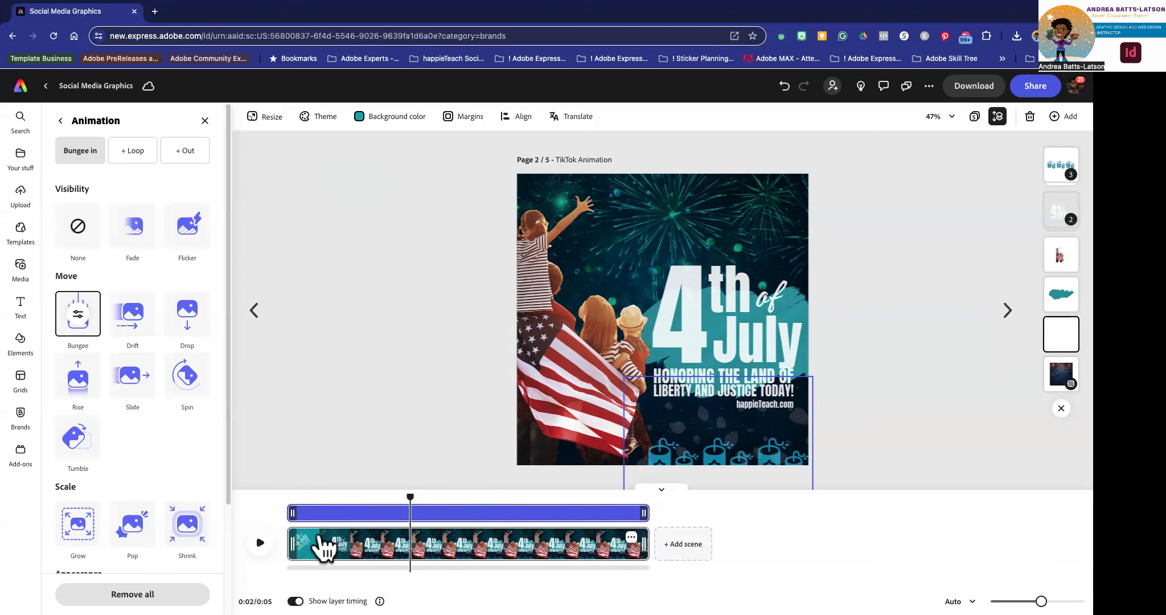
{"action": "mouse_move", "coordinate": [293, 510]}
{"action": "left_mouse_down"}
{"action": "mouse_move", "coordinate": [319, 515]}
{"action": "mouse_move", "coordinate": [315, 507]}
{"action": "left_mouse_up"}
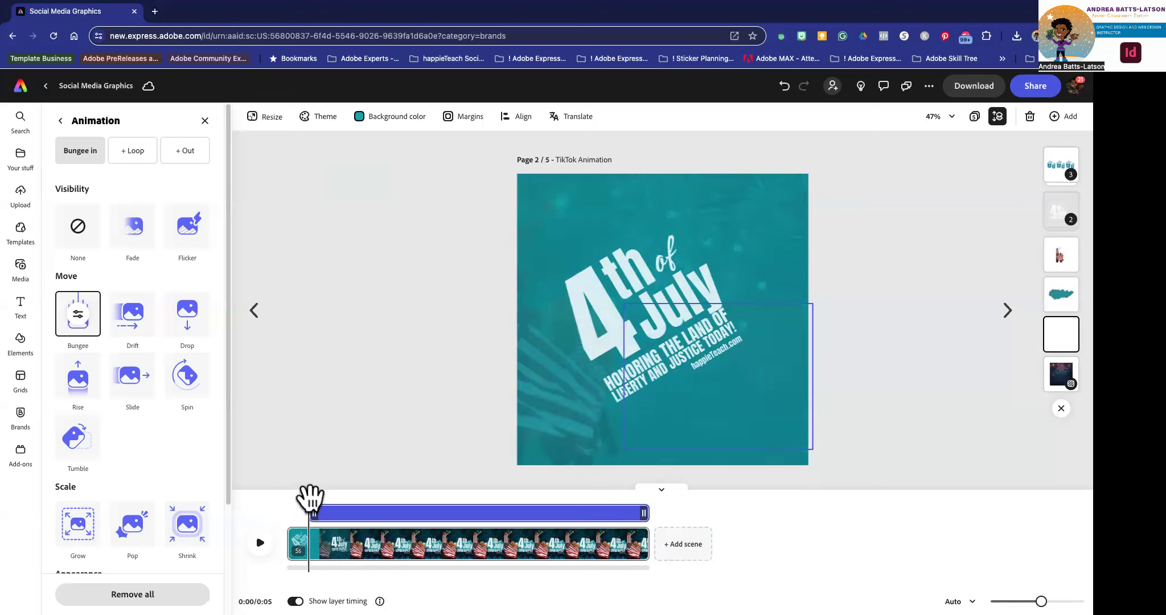
Step: Delay the family-with-flag photo by trimming the start of its layer timing to a 4.4 s duration
{"action": "mouse_move", "coordinate": [312, 491]}
{"action": "left_mouse_down"}
{"action": "mouse_move", "coordinate": [247, 504]}
{"action": "mouse_move", "coordinate": [330, 495]}
{"action": "mouse_move", "coordinate": [278, 495]}
{"action": "mouse_move", "coordinate": [317, 495]}
{"action": "left_mouse_up"}
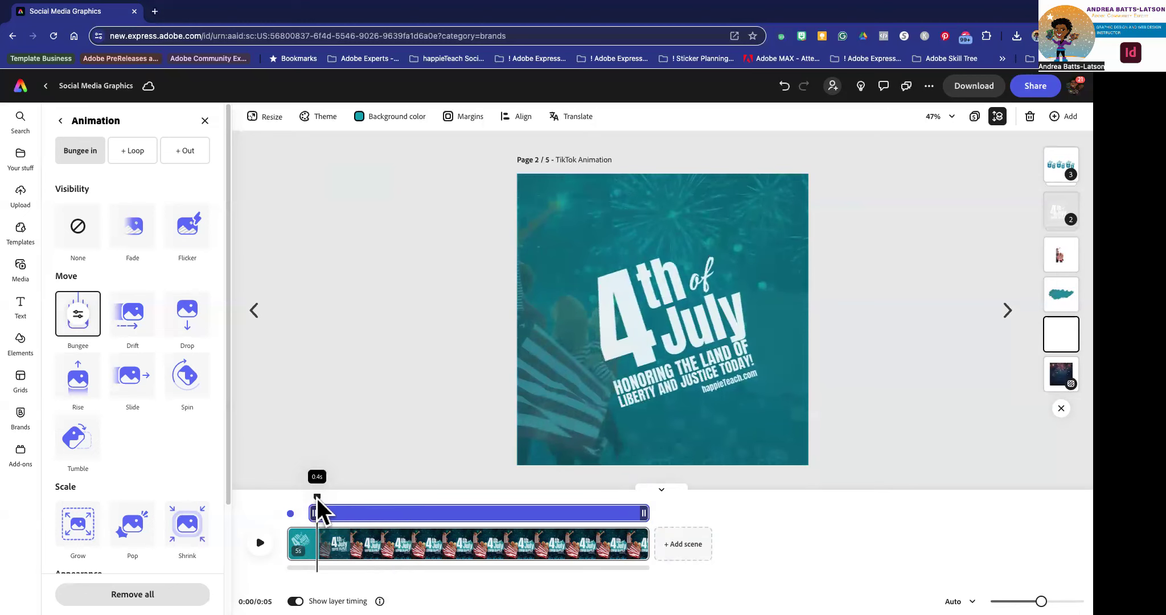
{"action": "left_click", "coordinate": [568, 364]}
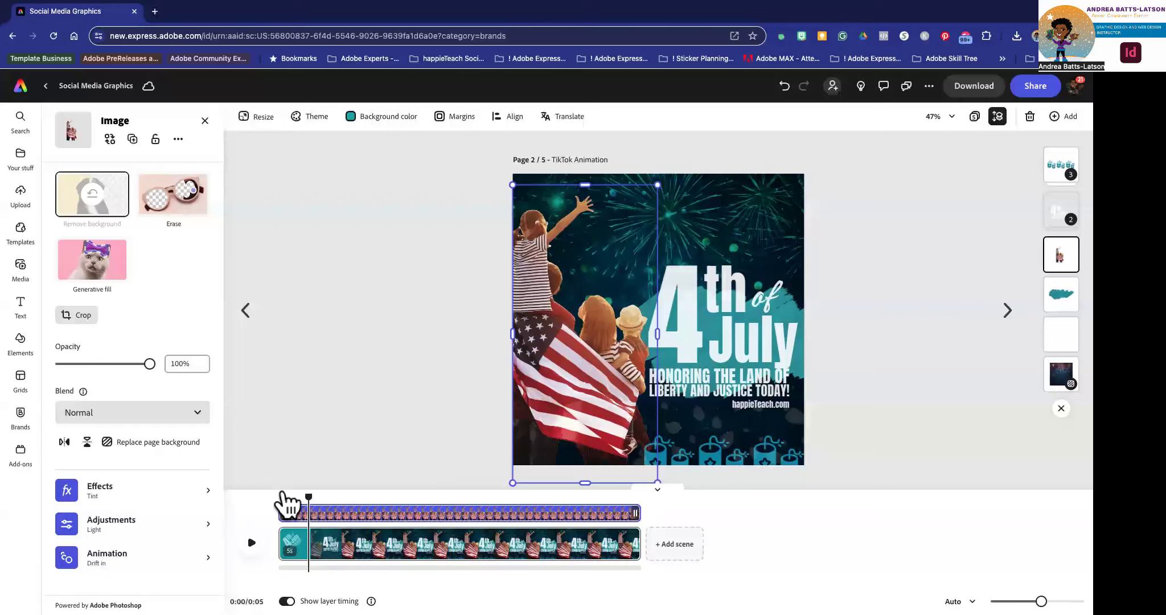
{"action": "left_click_drag", "start_coordinate": [285, 495], "coordinate": [322, 517]}
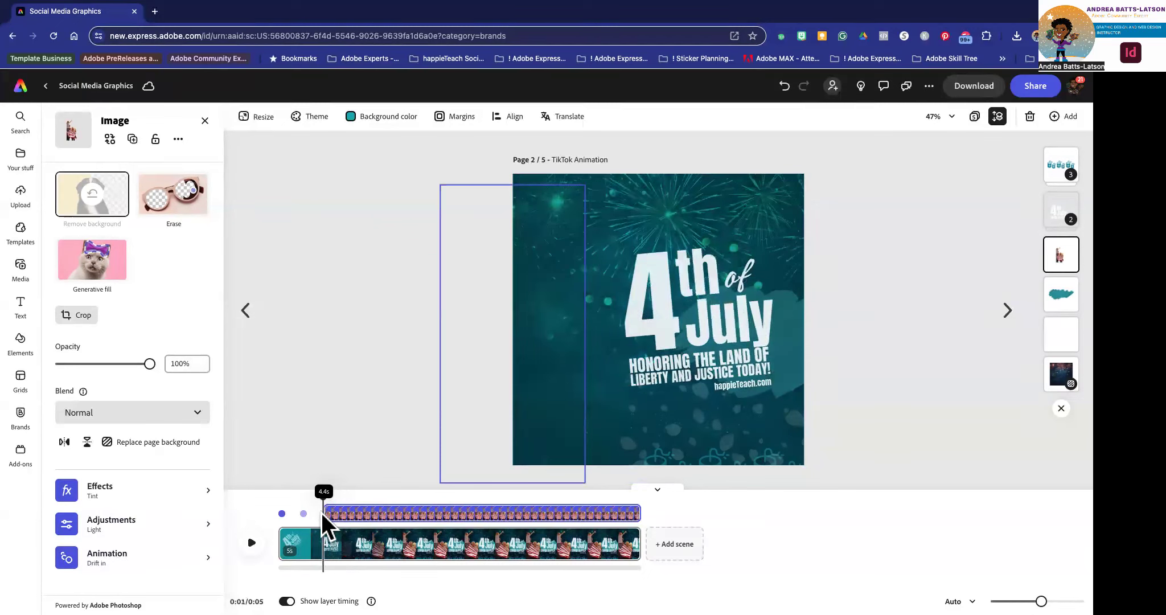
Step: Delay the teal brush shape by trimming the start of its layer timing so it enters after the family photo
{"action": "mouse_move", "coordinate": [325, 495]}
{"action": "left_mouse_down"}
{"action": "mouse_move", "coordinate": [276, 506]}
{"action": "mouse_move", "coordinate": [306, 507]}
{"action": "mouse_move", "coordinate": [329, 487]}
{"action": "mouse_move", "coordinate": [314, 489]}
{"action": "mouse_move", "coordinate": [338, 495]}
{"action": "left_mouse_up"}
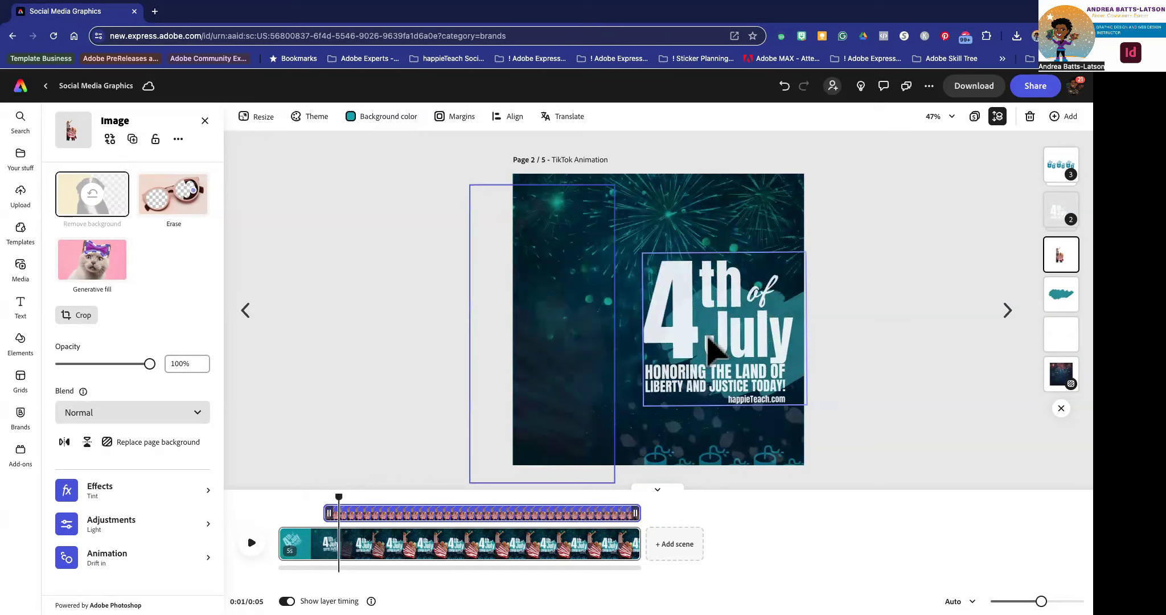
{"action": "left_click", "coordinate": [1058, 300]}
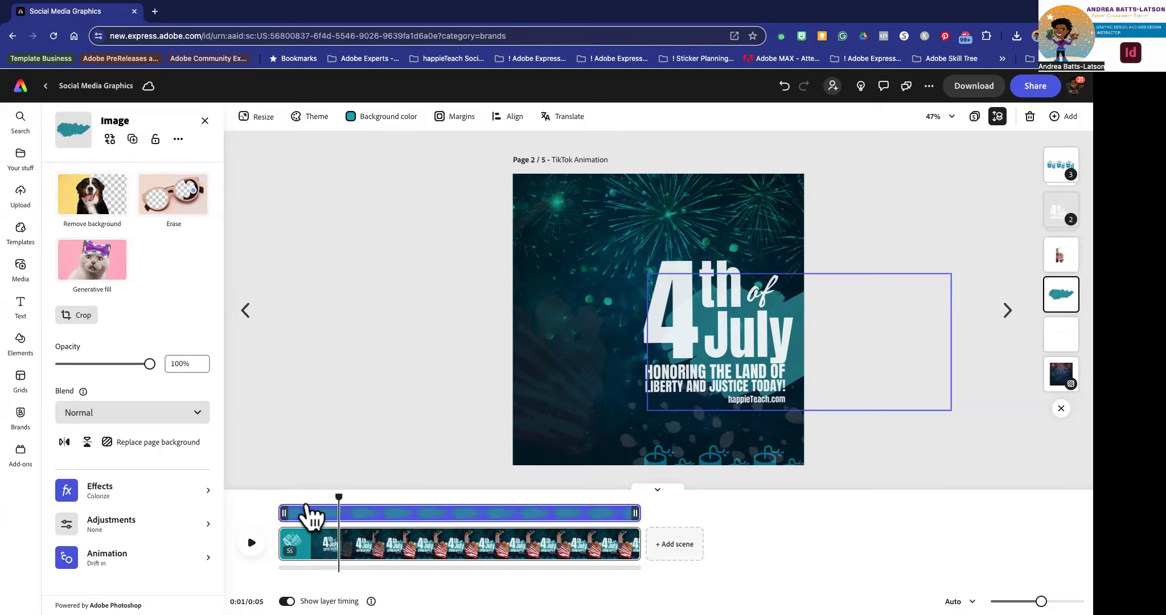
{"action": "left_click_drag", "start_coordinate": [303, 507], "coordinate": [364, 511]}
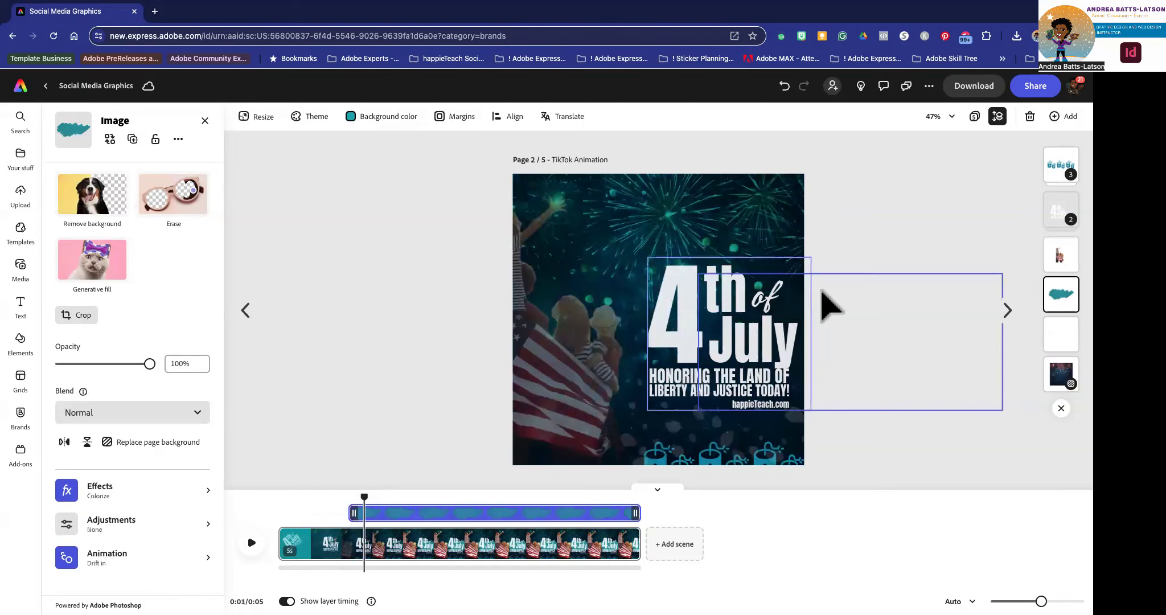
Step: Trim the start of the 4th of July title group's timing so it enters after the teal brush shape
{"action": "left_click", "coordinate": [692, 330]}
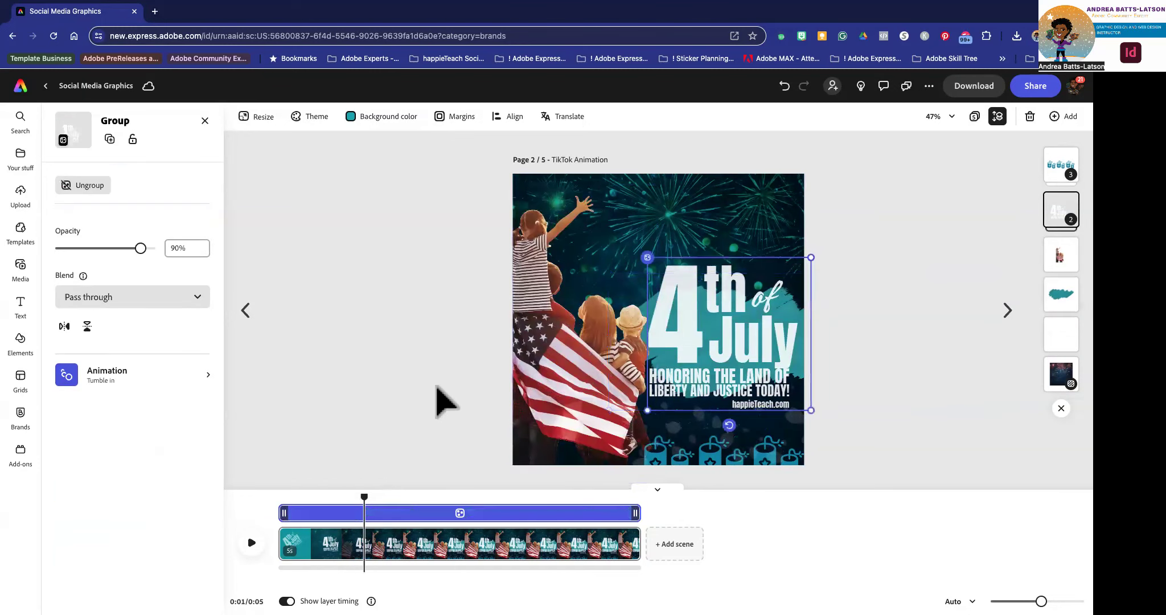
{"action": "mouse_move", "coordinate": [356, 491]}
{"action": "left_mouse_down"}
{"action": "mouse_move", "coordinate": [294, 506]}
{"action": "mouse_move", "coordinate": [368, 500]}
{"action": "left_mouse_up"}
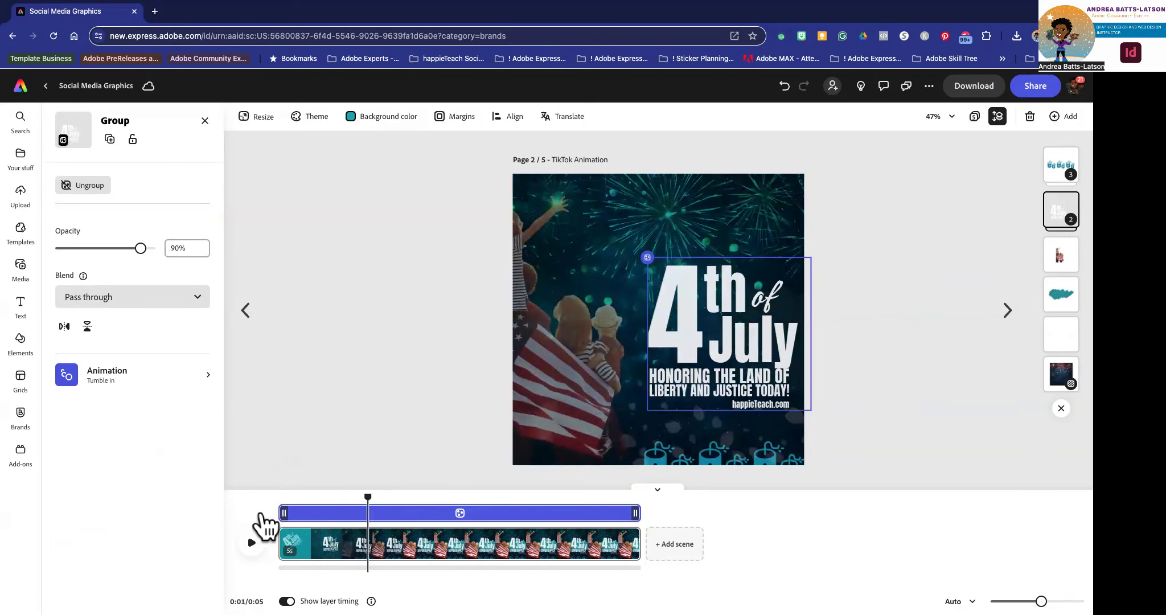
{"action": "left_click_drag", "start_coordinate": [283, 514], "coordinate": [455, 497]}
Step: Delay the firecracker icon group by trimming its start past the title group's entrance, as the last layer to enter
{"action": "left_click", "coordinate": [753, 457]}
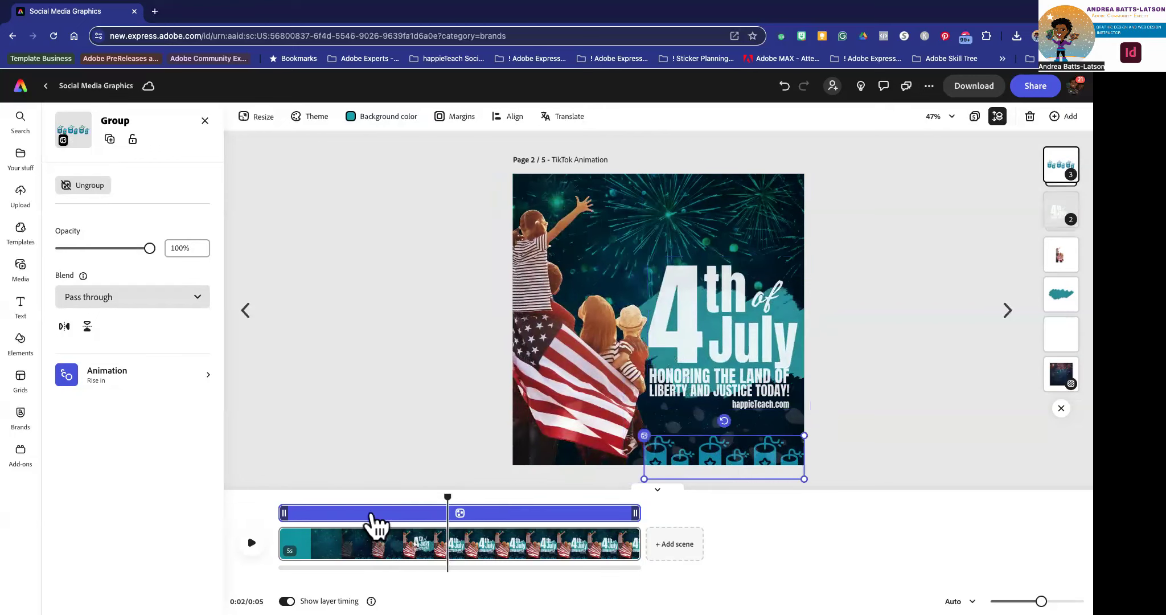
{"action": "left_click_drag", "start_coordinate": [285, 511], "coordinate": [448, 513]}
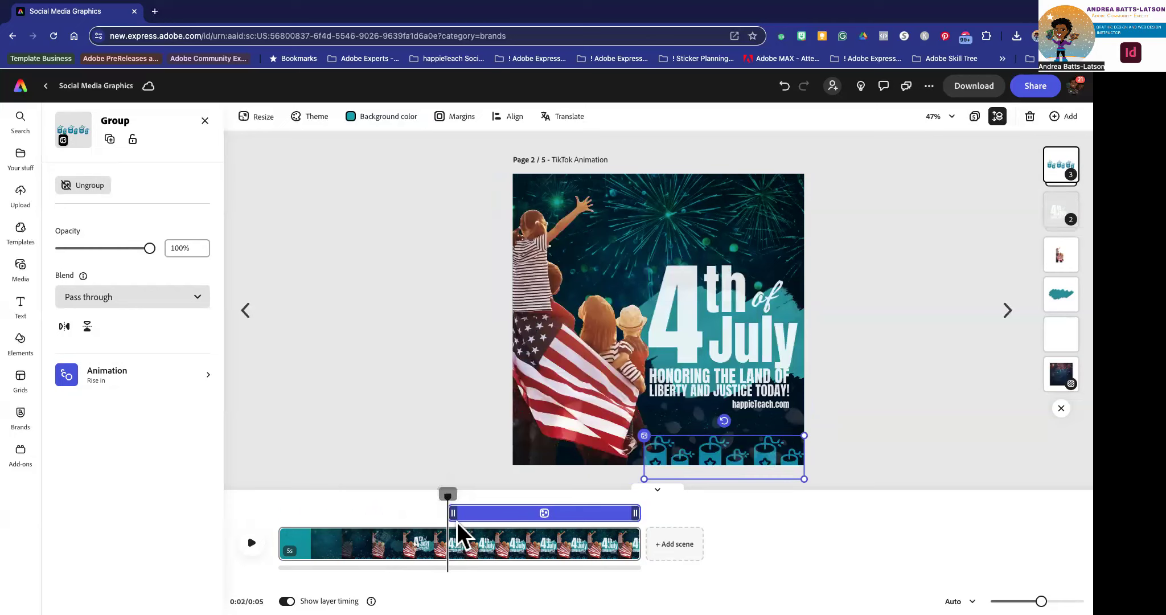
{"action": "left_click_drag", "start_coordinate": [447, 499], "coordinate": [393, 508]}
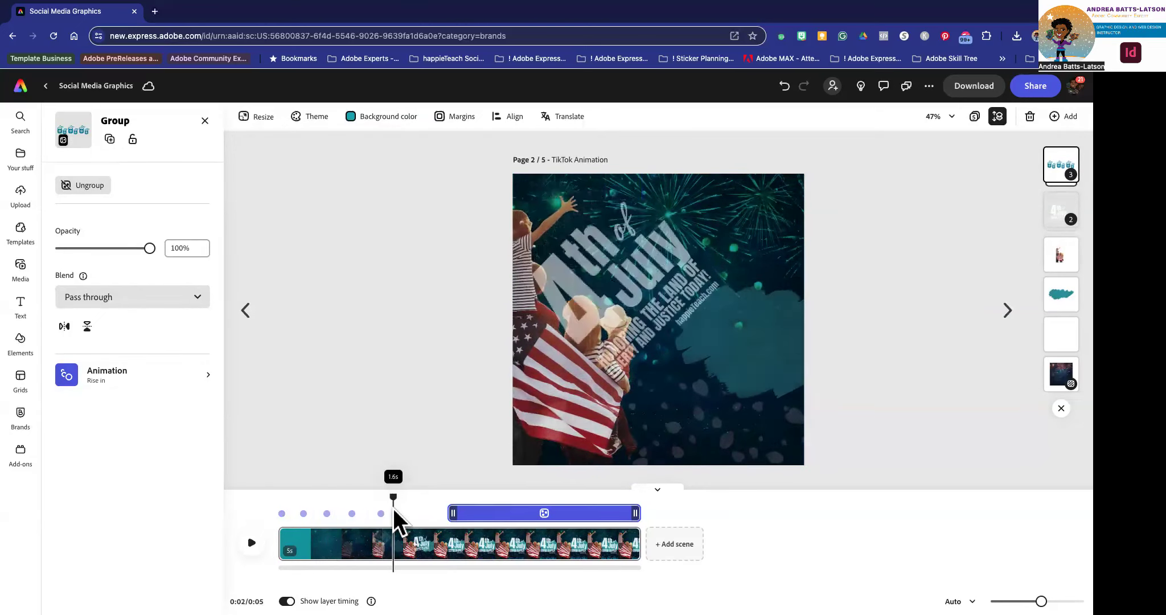
Step: Trim the title group's start slightly to a 3.6 s duration, compare it with the brush shape's timing, and undo the last extra adjustment
{"action": "left_click", "coordinate": [734, 388]}
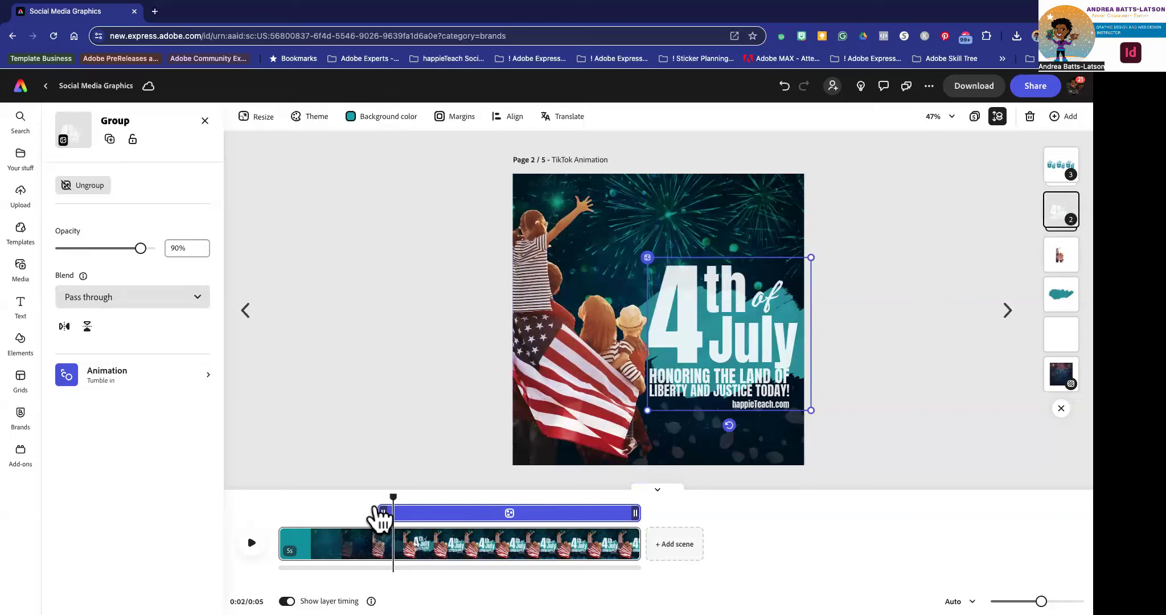
{"action": "mouse_move", "coordinate": [376, 509]}
{"action": "left_mouse_down"}
{"action": "mouse_move", "coordinate": [420, 511]}
{"action": "mouse_move", "coordinate": [384, 512]}
{"action": "left_mouse_up"}
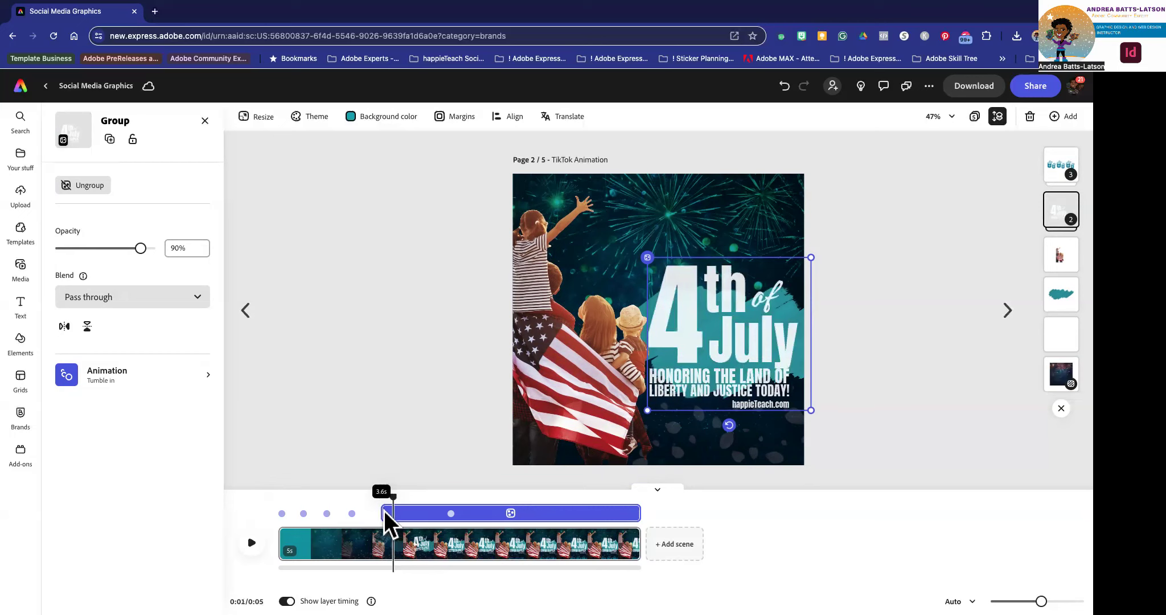
{"action": "left_click", "coordinate": [1058, 338]}
{"action": "left_click_drag", "start_coordinate": [1058, 338], "coordinate": [1054, 299]}
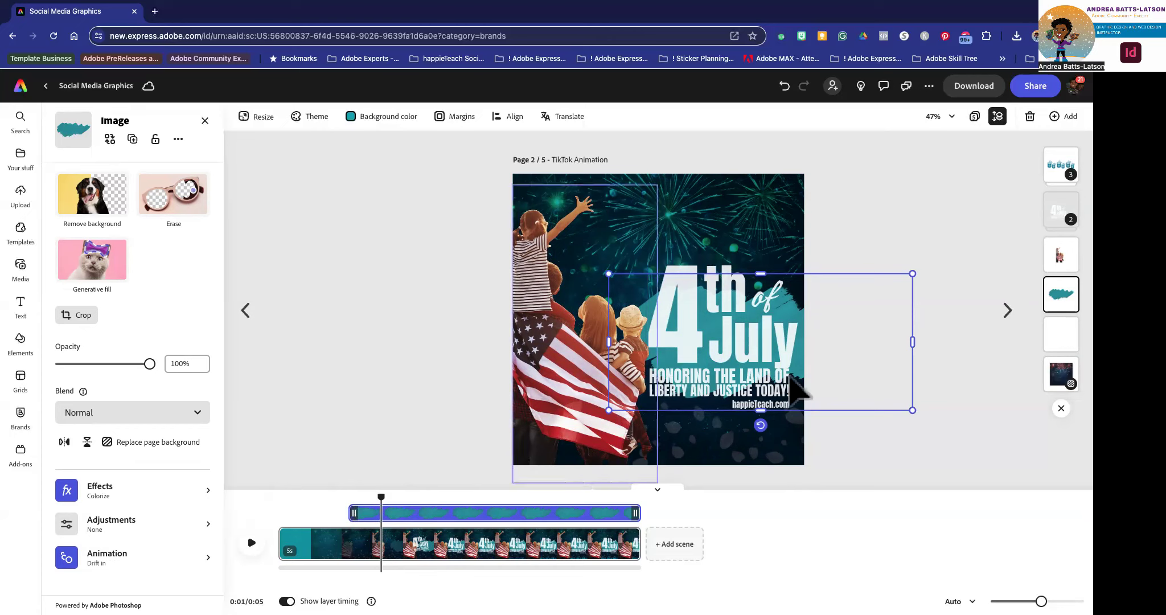
{"action": "left_click", "coordinate": [1062, 211]}
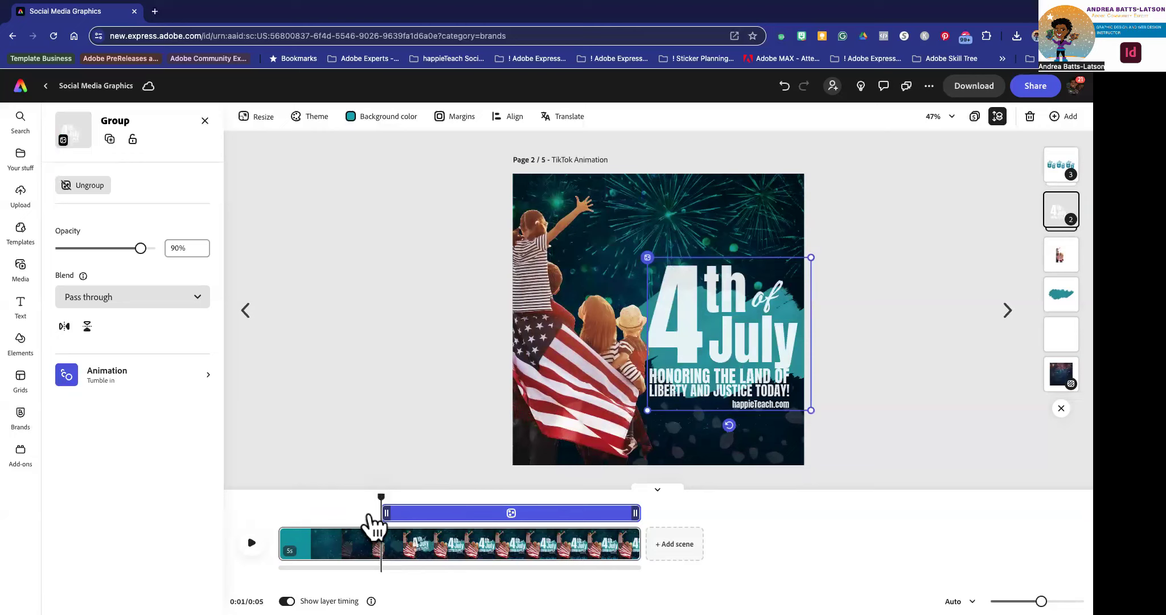
{"action": "mouse_move", "coordinate": [382, 513]}
{"action": "left_mouse_down"}
{"action": "mouse_move", "coordinate": [279, 513]}
{"action": "mouse_move", "coordinate": [383, 510]}
{"action": "left_mouse_up"}
{"action": "key", "text": "super+z"}
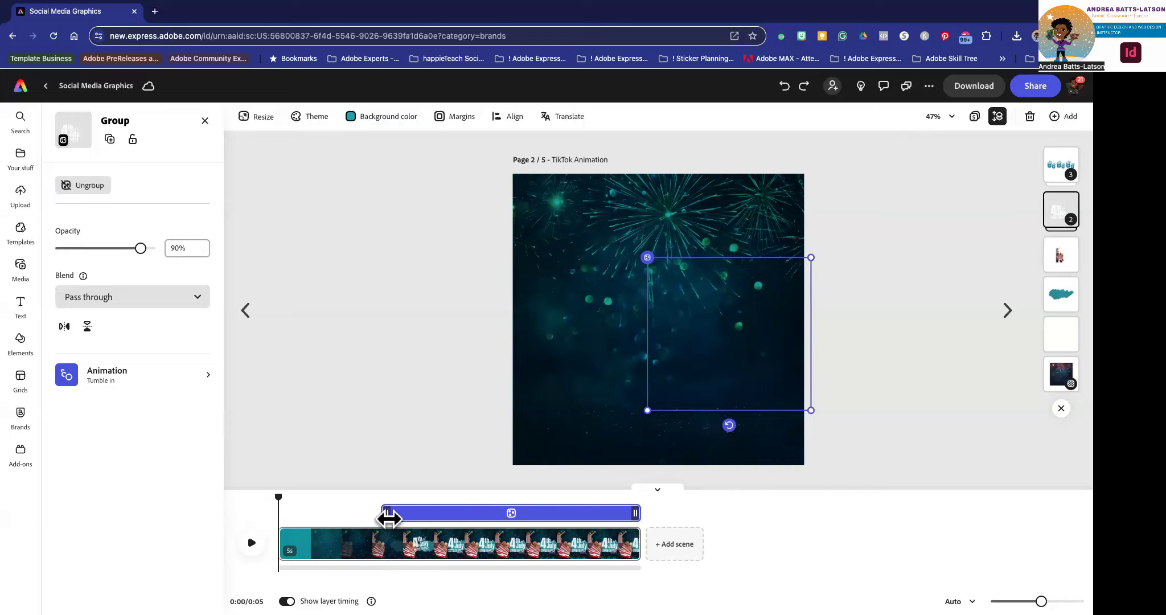
Step: Play the scene from the beginning to review the staggered entrance of the layers
{"action": "left_click", "coordinate": [312, 564]}
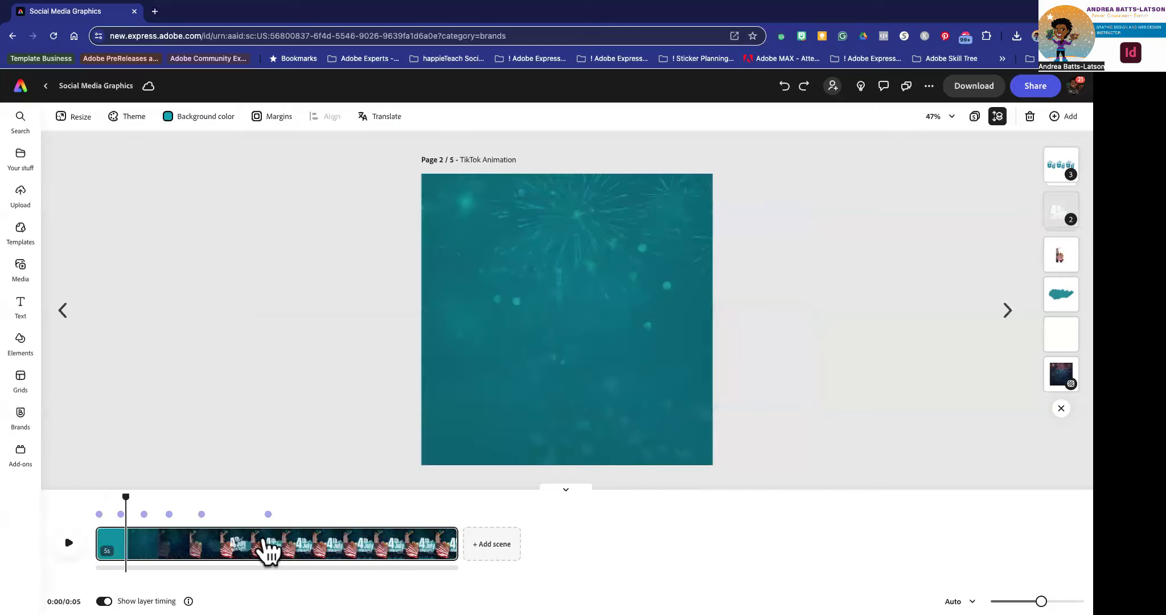
{"action": "left_click_drag", "start_coordinate": [117, 496], "coordinate": [23, 510]}
{"action": "left_click", "coordinate": [69, 543]}
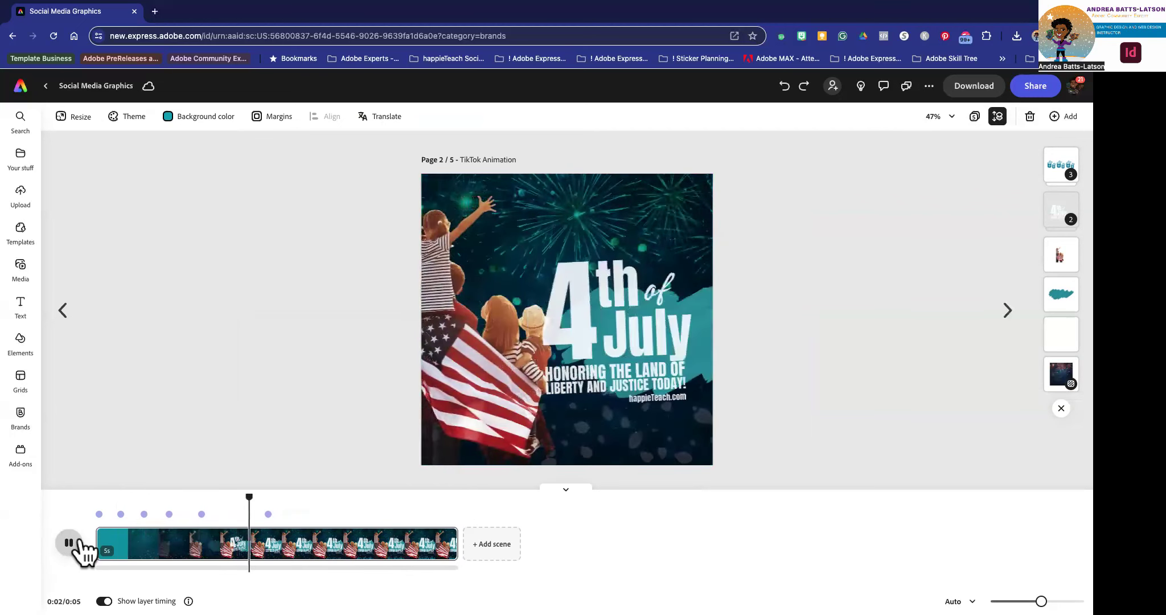
{"action": "left_click", "coordinate": [78, 544]}
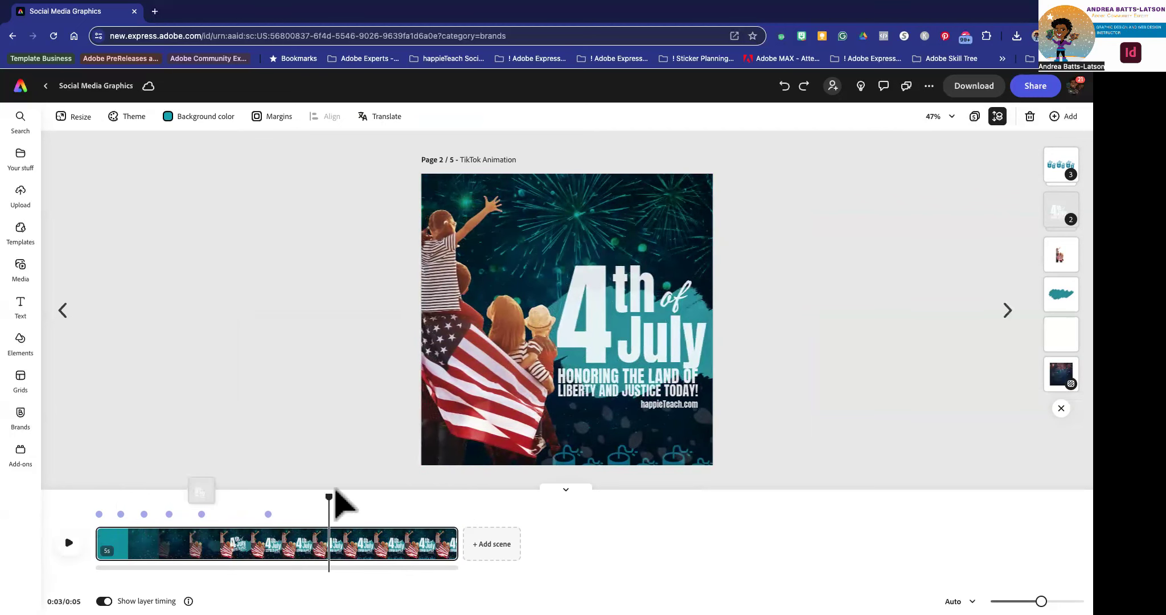
Step: Delay the teal brush shape's entrance by trimming the start of its layer timing
{"action": "left_click_drag", "start_coordinate": [306, 501], "coordinate": [228, 502]}
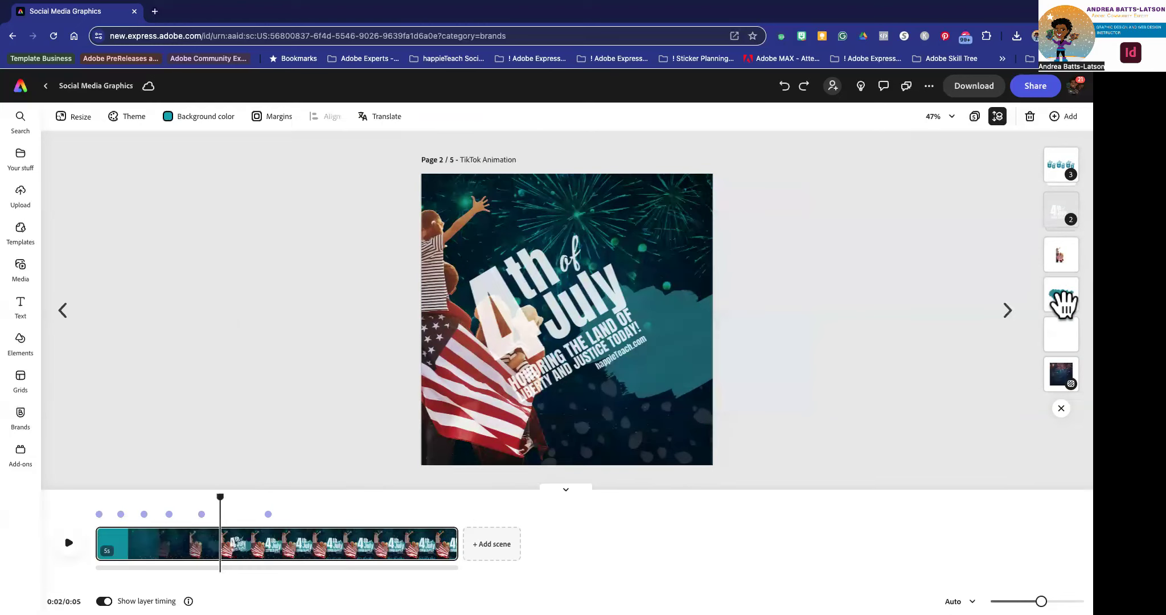
{"action": "left_click", "coordinate": [1062, 300]}
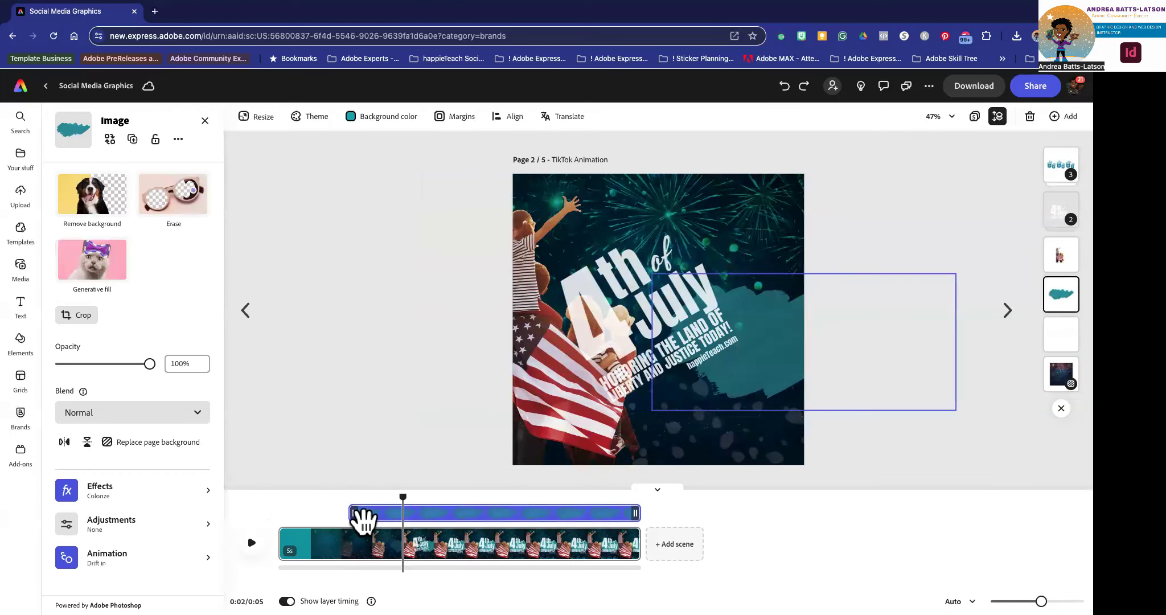
{"action": "left_click_drag", "start_coordinate": [356, 517], "coordinate": [382, 516]}
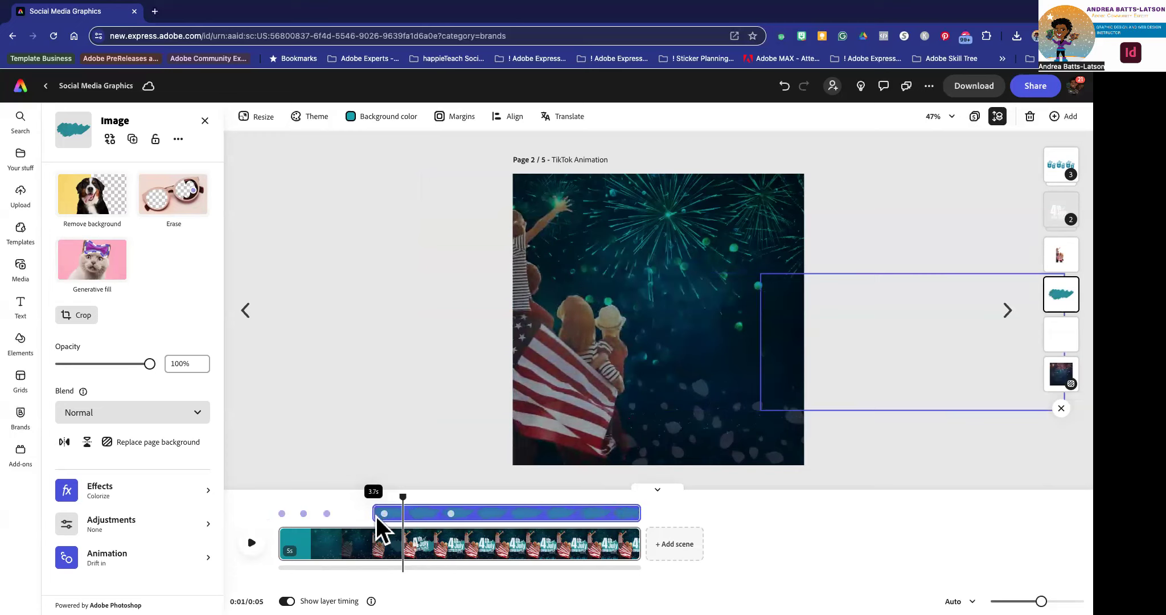
{"action": "left_click_drag", "start_coordinate": [378, 517], "coordinate": [411, 518]}
Step: Trim the start of the 4th of July title group's timing so it enters well after the teal brush shape
{"action": "left_click_drag", "start_coordinate": [327, 509], "coordinate": [456, 511]}
{"action": "left_click", "coordinate": [633, 351]}
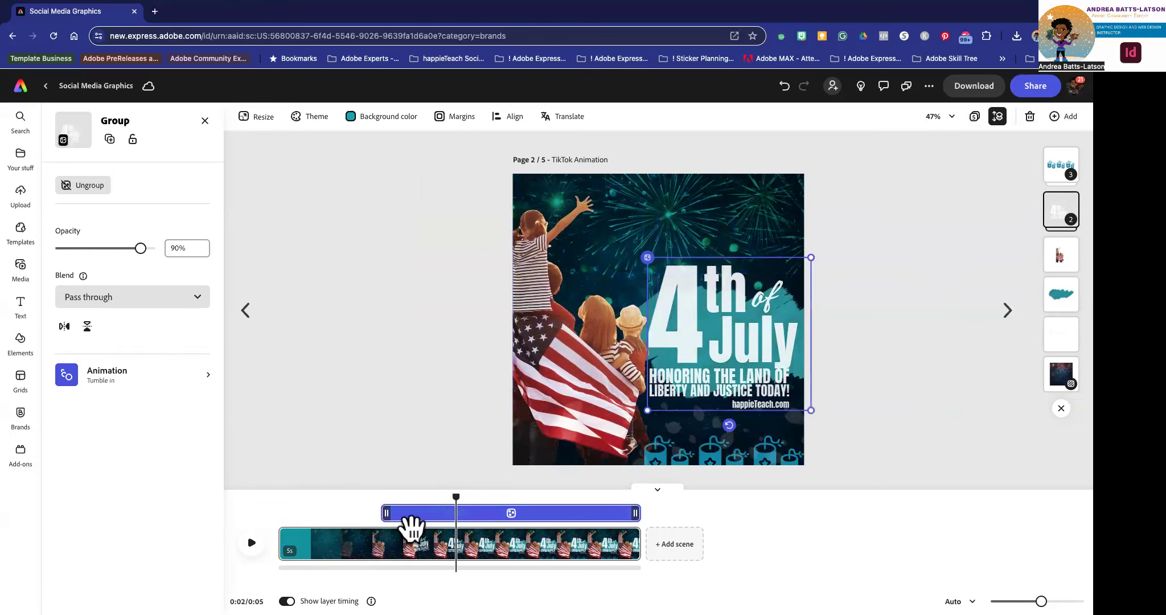
{"action": "left_click_drag", "start_coordinate": [386, 515], "coordinate": [479, 509]}
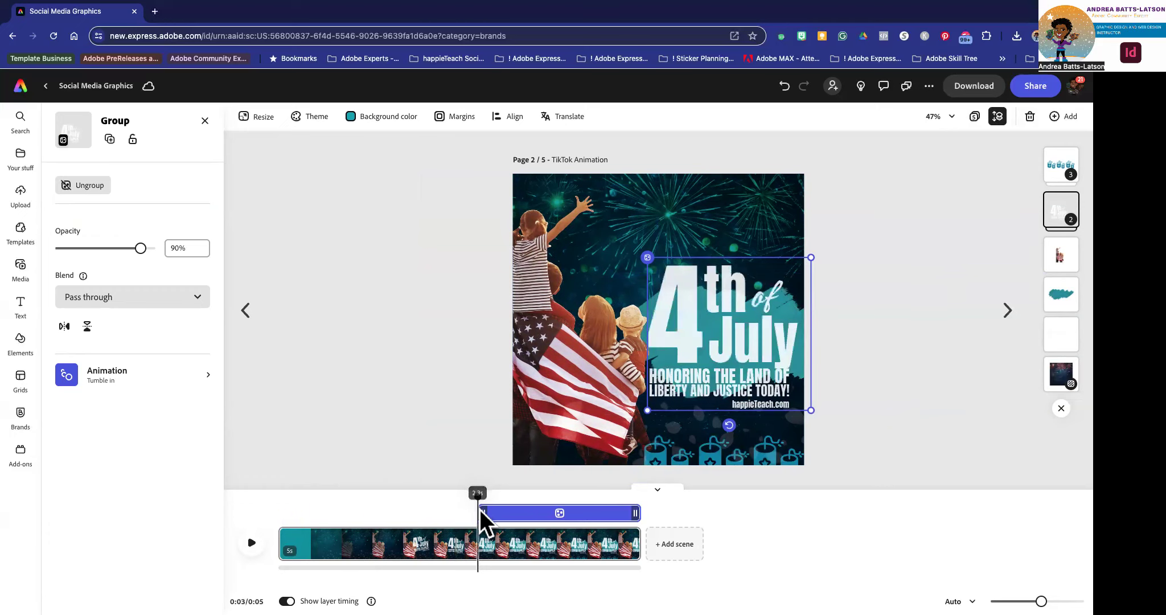
Step: Play the scene repeatedly from the beginning and scrub through it to review the new entrance timing
{"action": "left_click", "coordinate": [253, 547]}
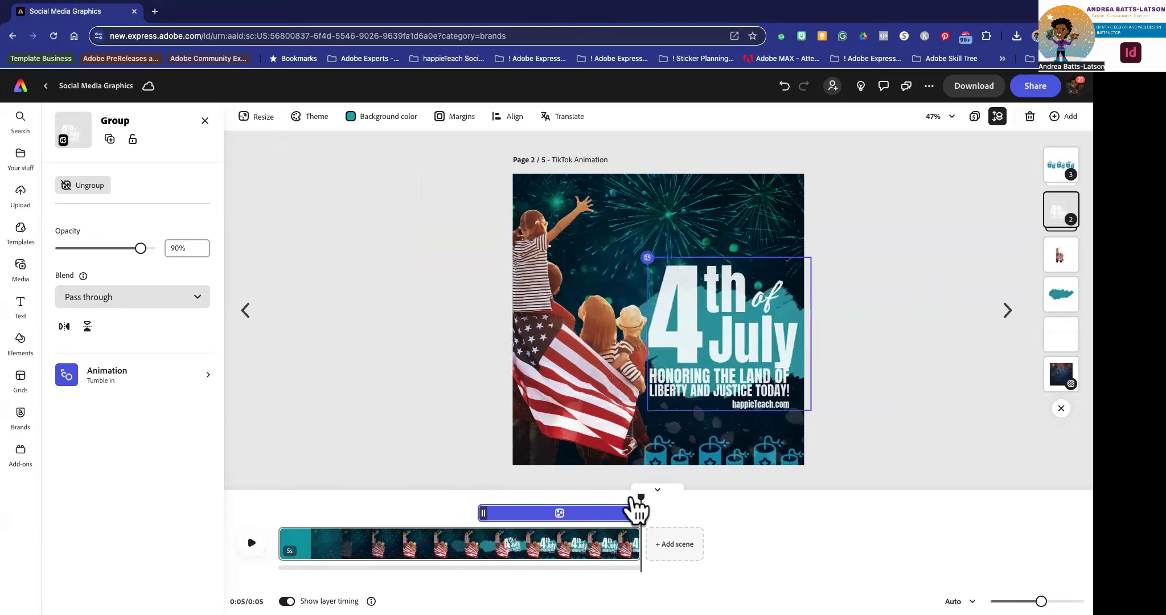
{"action": "left_click_drag", "start_coordinate": [639, 495], "coordinate": [290, 515]}
{"action": "left_click", "coordinate": [252, 544]}
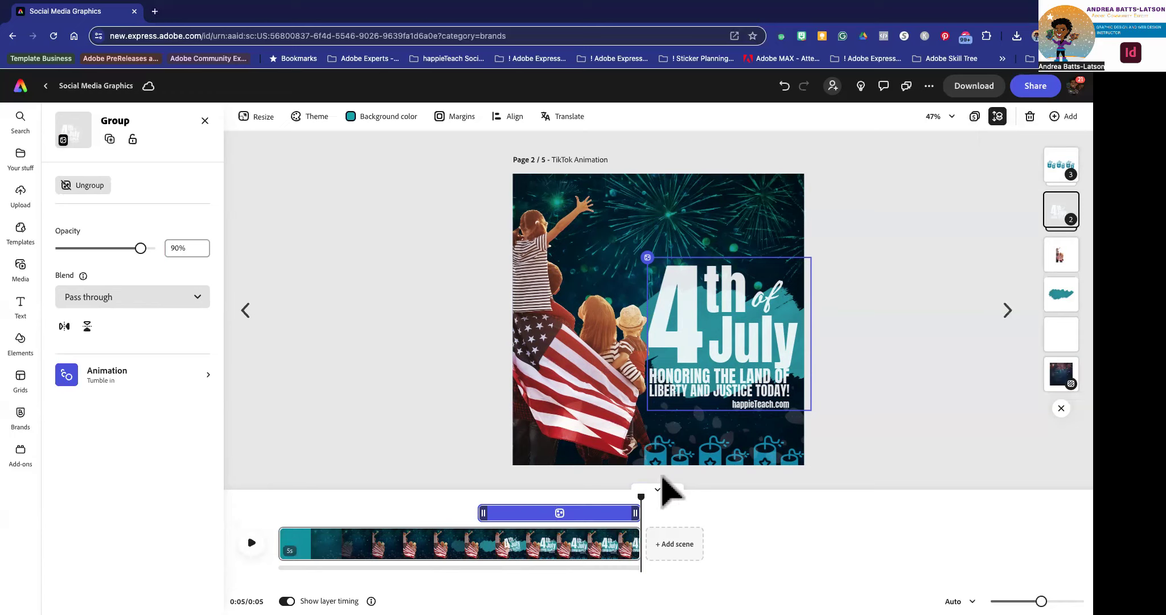
{"action": "left_click_drag", "start_coordinate": [636, 484], "coordinate": [280, 495]}
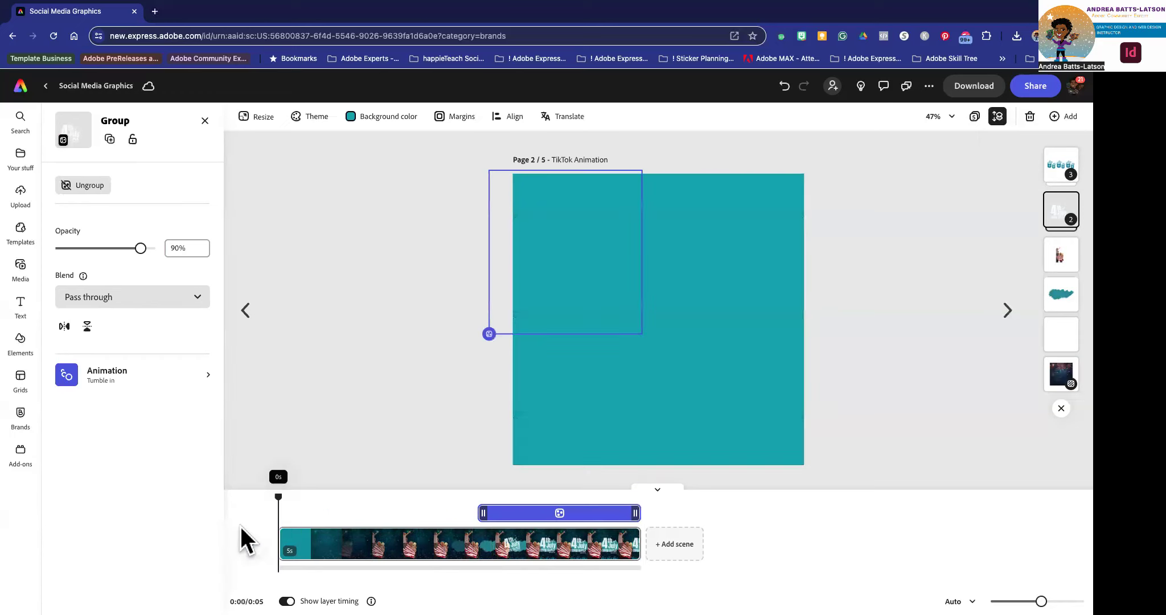
{"action": "left_click", "coordinate": [252, 543]}
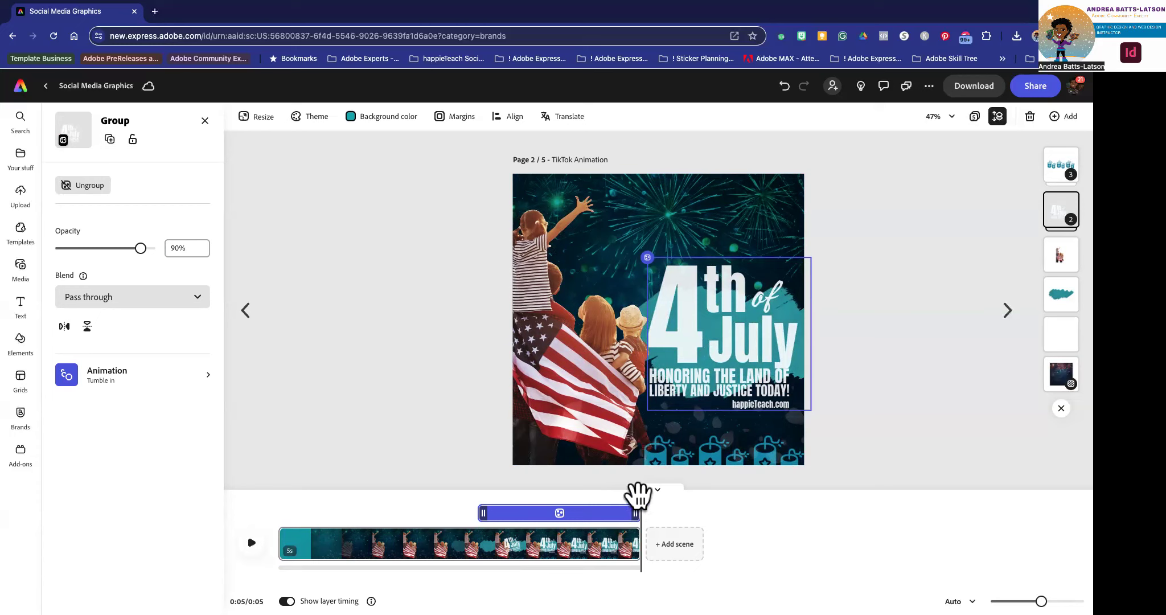
{"action": "left_click_drag", "start_coordinate": [628, 495], "coordinate": [655, 484]}
{"action": "left_click_drag", "start_coordinate": [447, 486], "coordinate": [667, 500]}
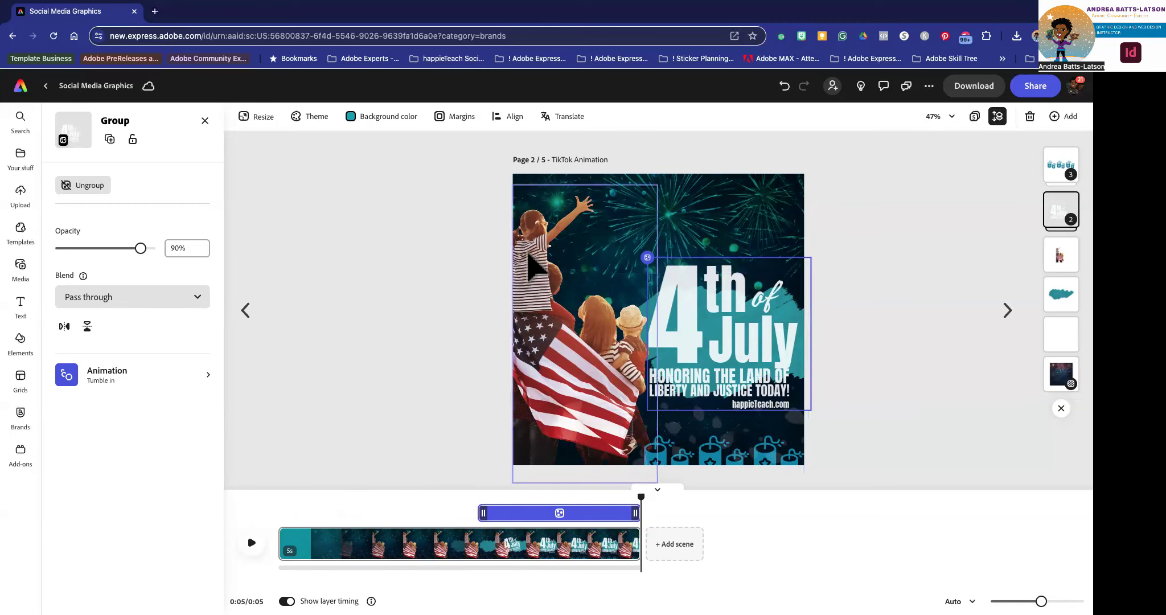
Step: Add a Fade out animation to the family-with-flag image on the TikTok Animation page
{"action": "left_click", "coordinate": [529, 255]}
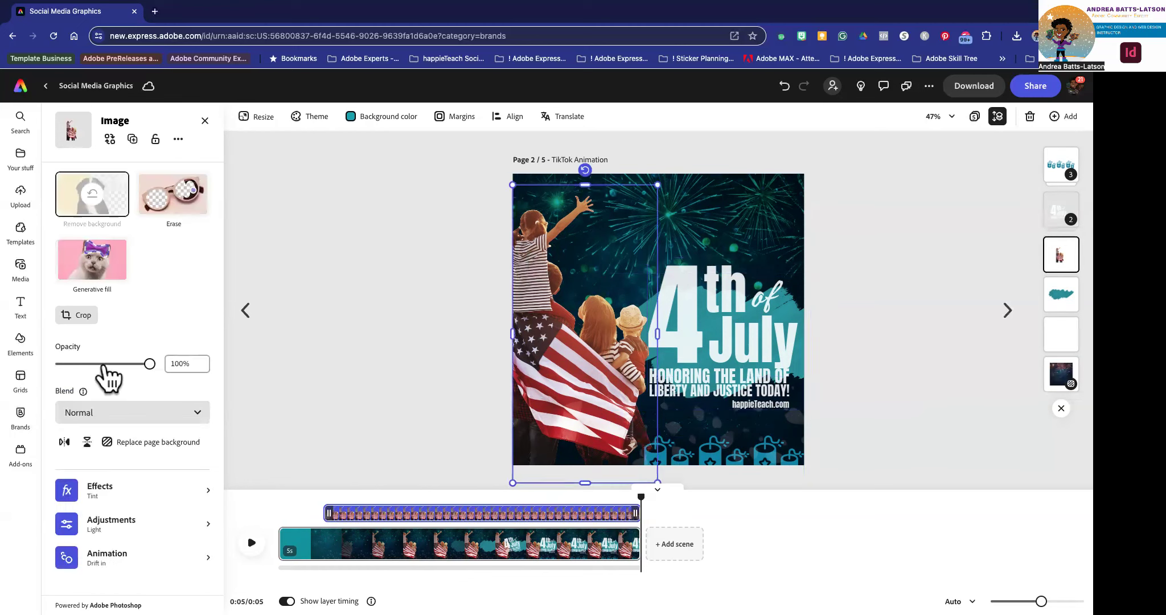
{"action": "left_click", "coordinate": [103, 561]}
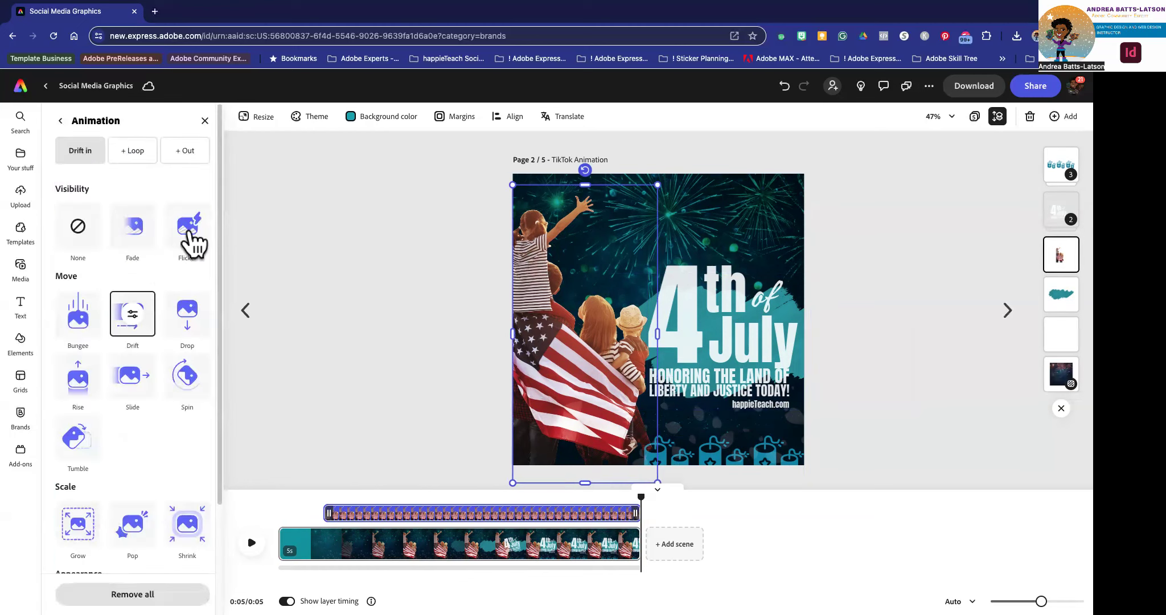
{"action": "left_click", "coordinate": [192, 150]}
{"action": "left_click", "coordinate": [127, 234]}
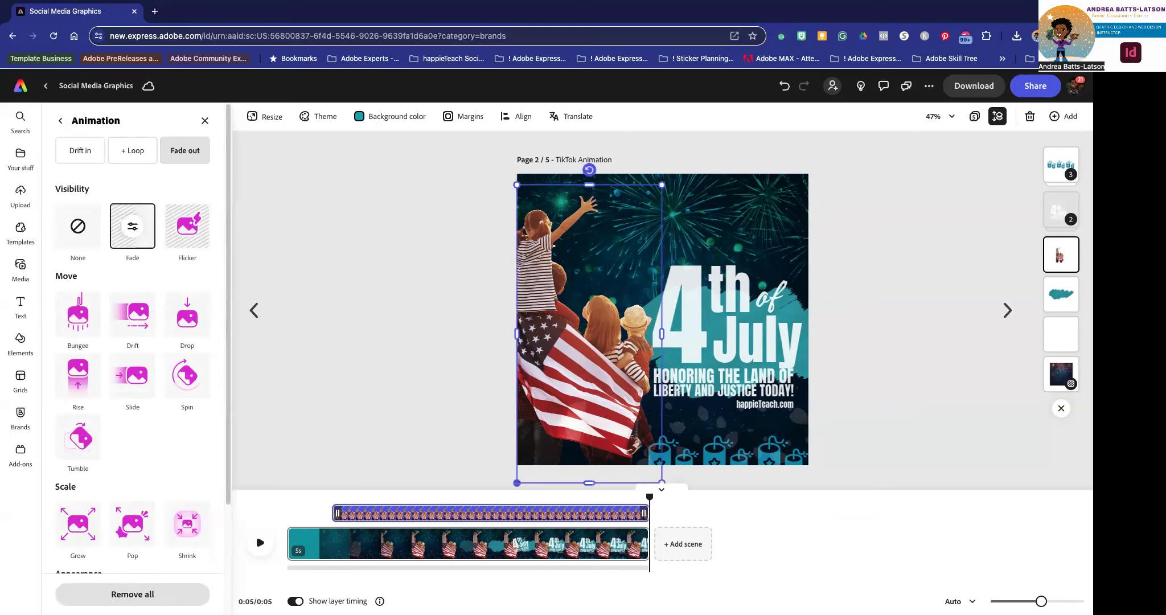
Step: Add a Fade out animation to the 4th of July title group
{"action": "left_click", "coordinate": [690, 287]}
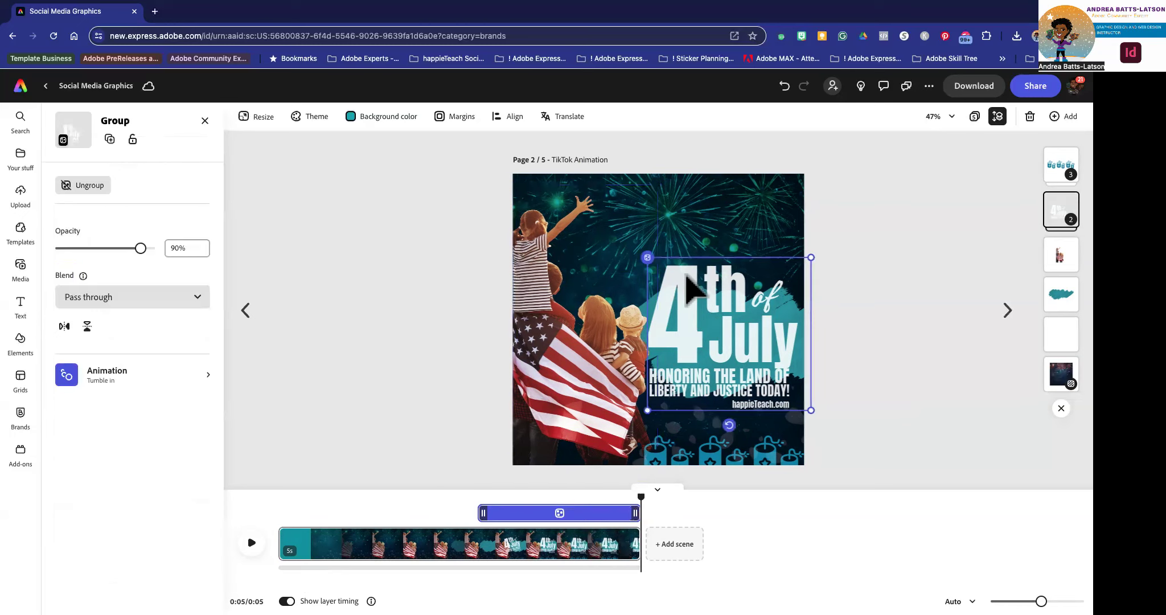
{"action": "left_click", "coordinate": [83, 380]}
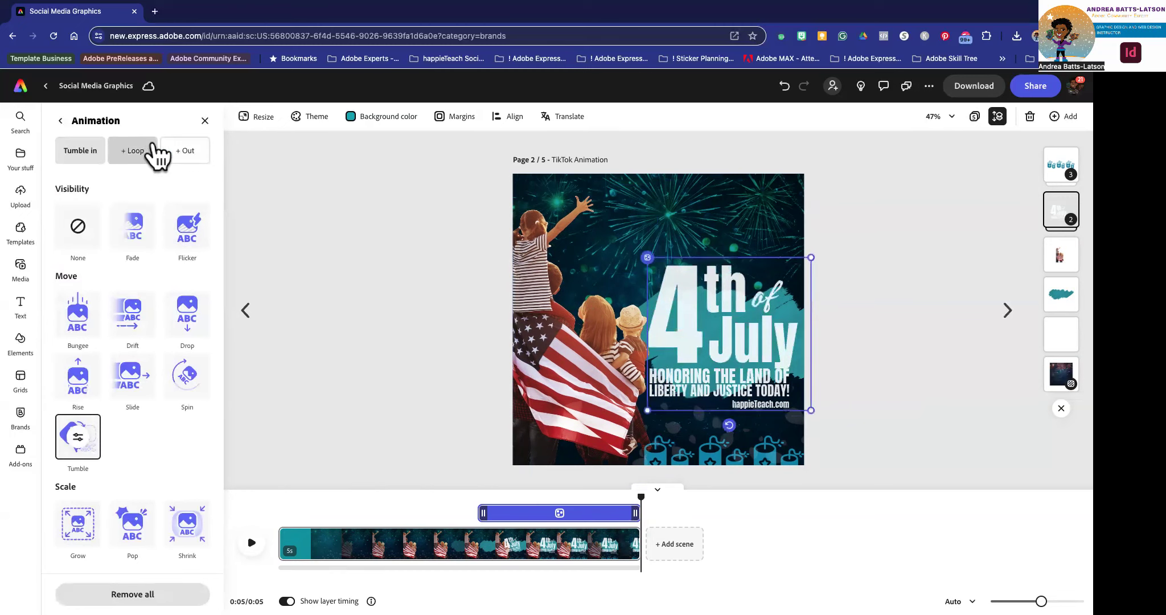
{"action": "left_click", "coordinate": [183, 151]}
{"action": "left_click", "coordinate": [130, 230]}
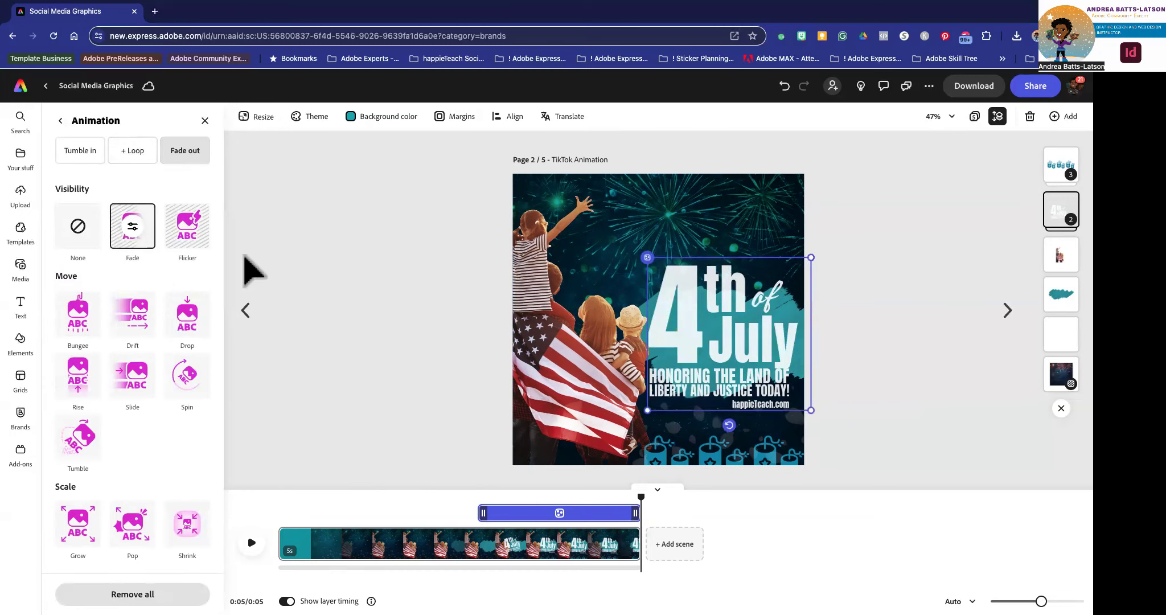
Step: Add a Fade out animation to the firecracker icon group
{"action": "left_click", "coordinate": [746, 454]}
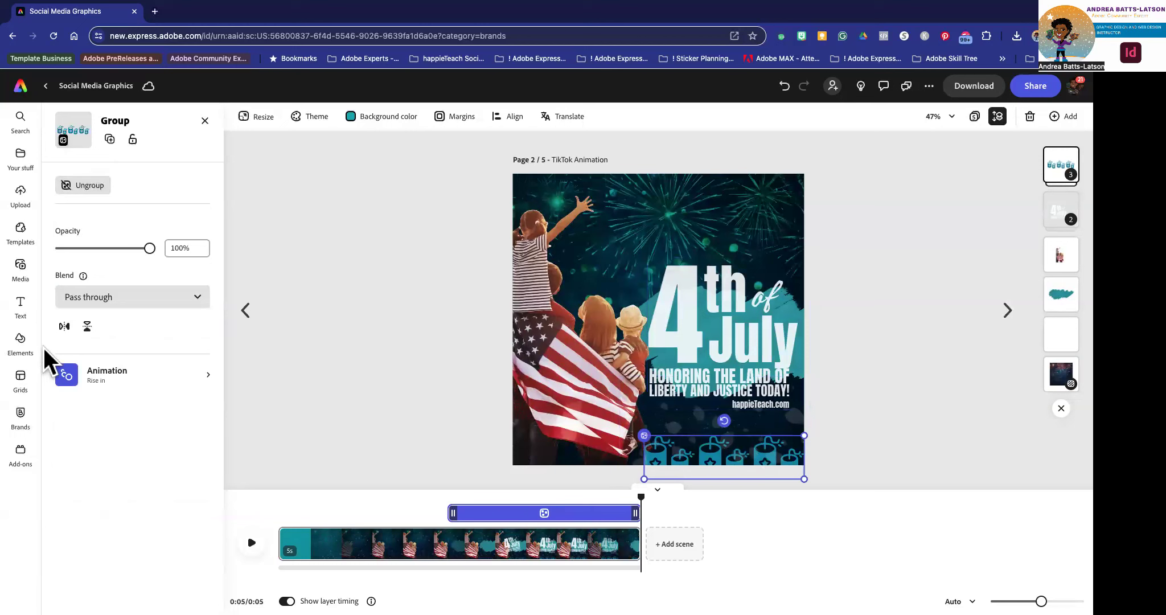
{"action": "left_click", "coordinate": [68, 376]}
{"action": "left_click", "coordinate": [169, 162]}
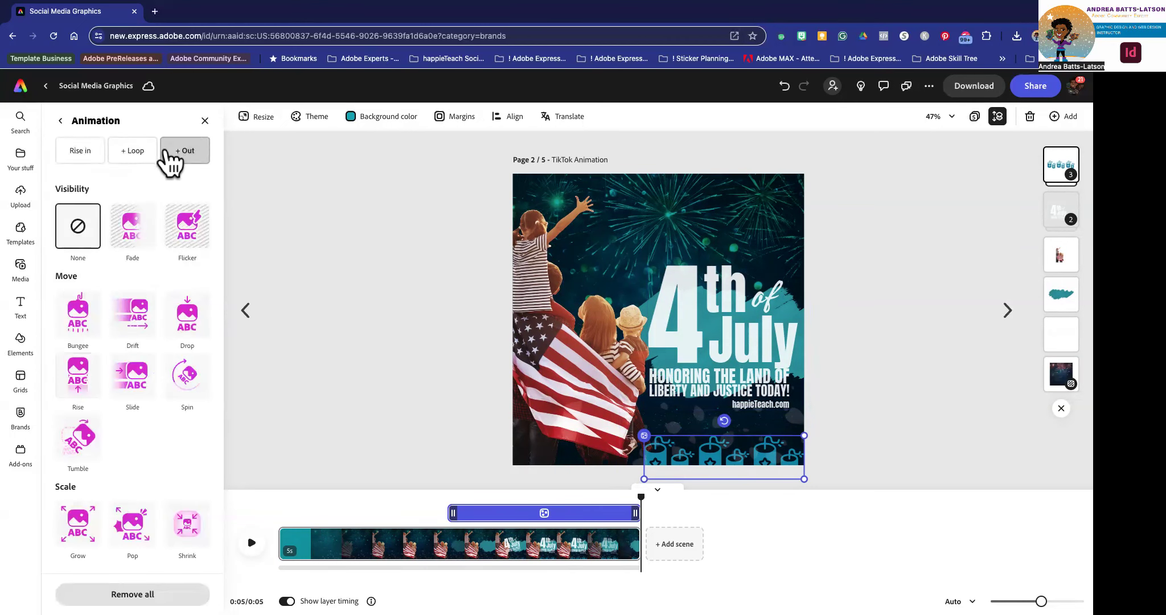
{"action": "left_click", "coordinate": [127, 231]}
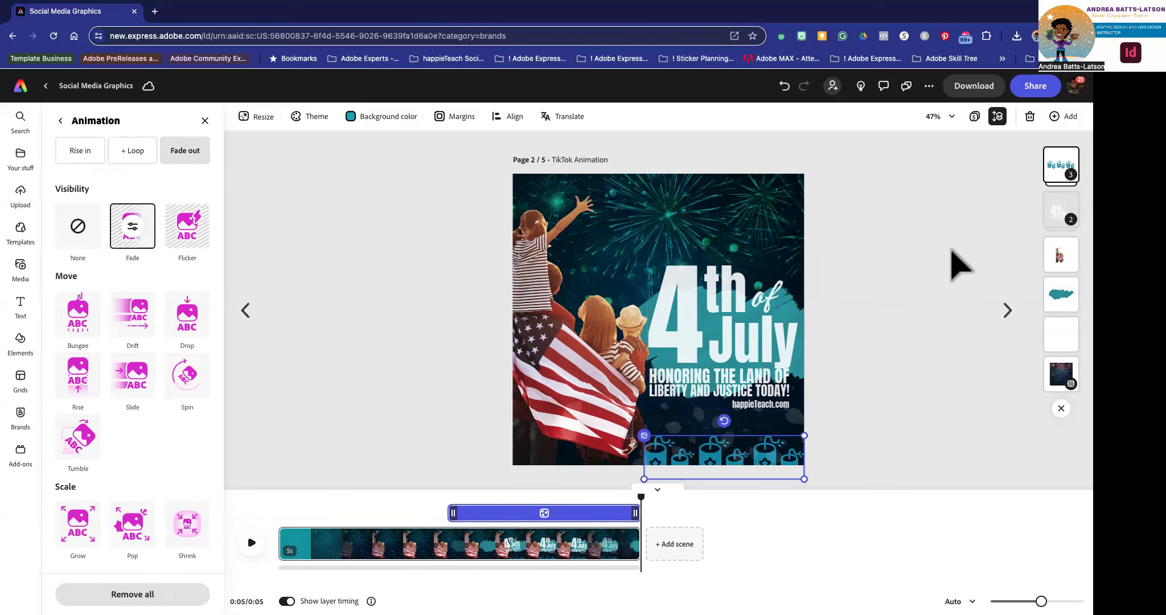
Step: Add a Fade out animation to the teal brush shape layer
{"action": "left_click", "coordinate": [1062, 295]}
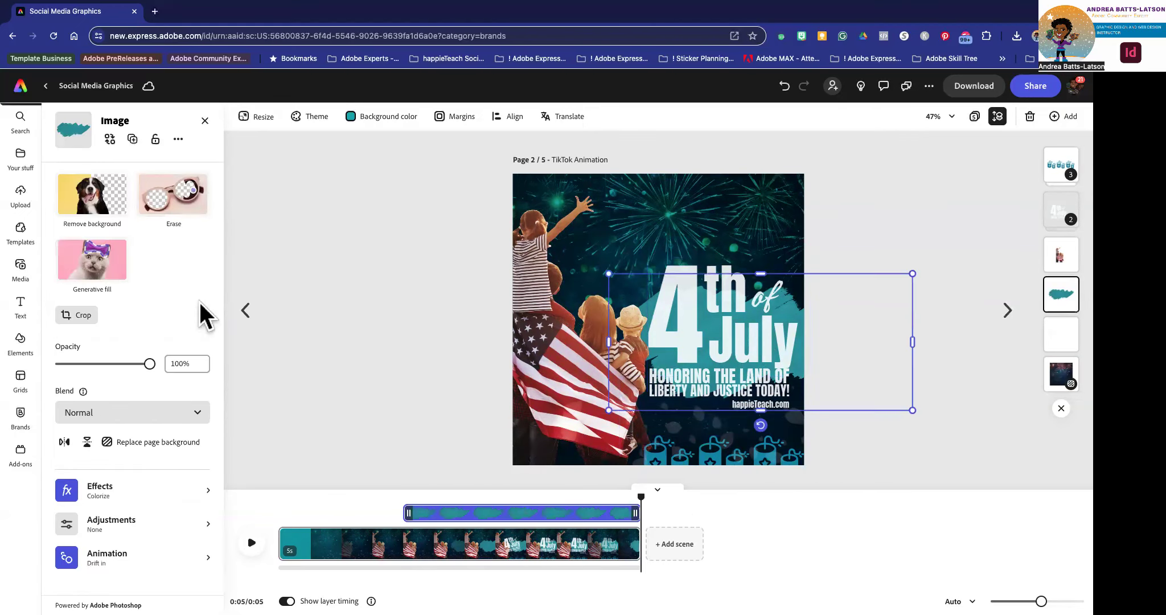
{"action": "left_click", "coordinate": [117, 551]}
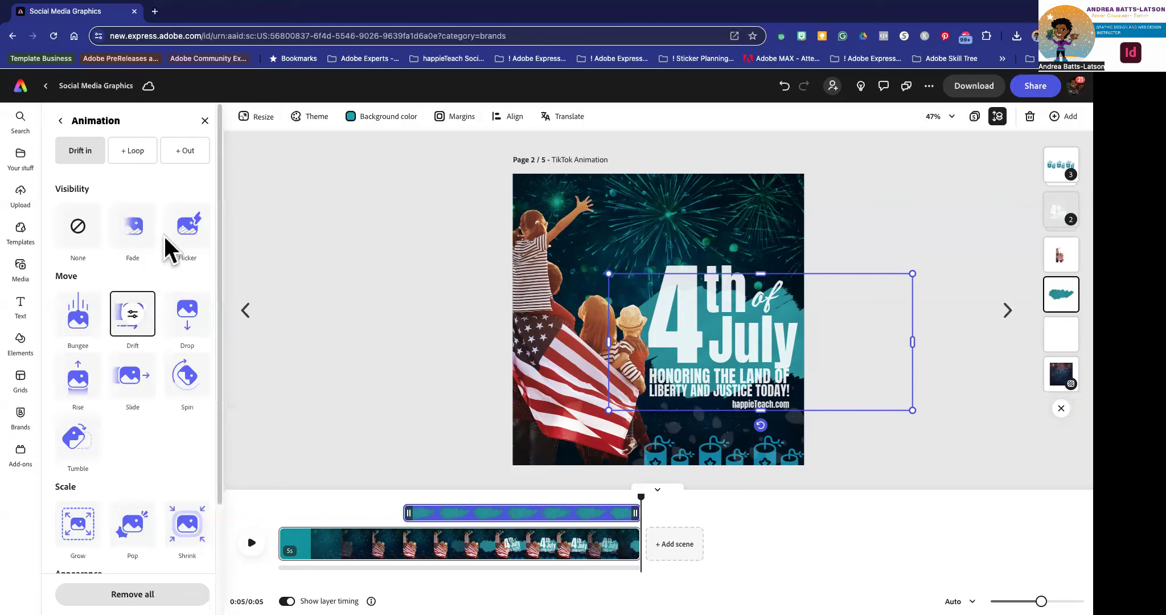
{"action": "left_click", "coordinate": [183, 159]}
{"action": "left_click", "coordinate": [140, 244]}
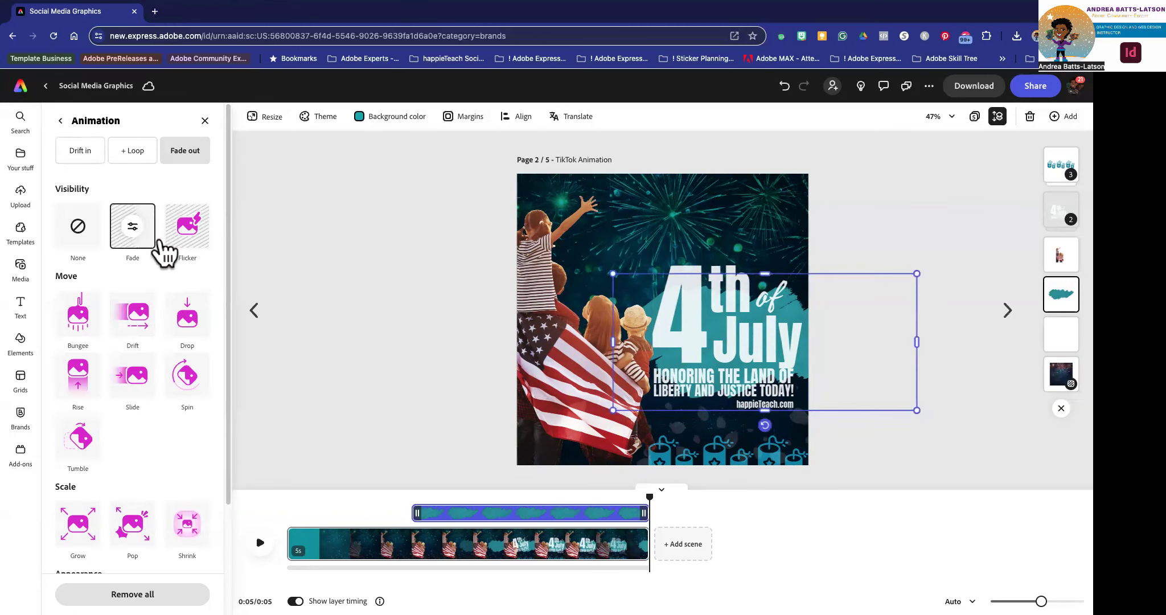
Step: Give the faint texture overlay above the background a Fade out animation, undoing a trial Fade in entrance first
{"action": "left_click", "coordinate": [1061, 258]}
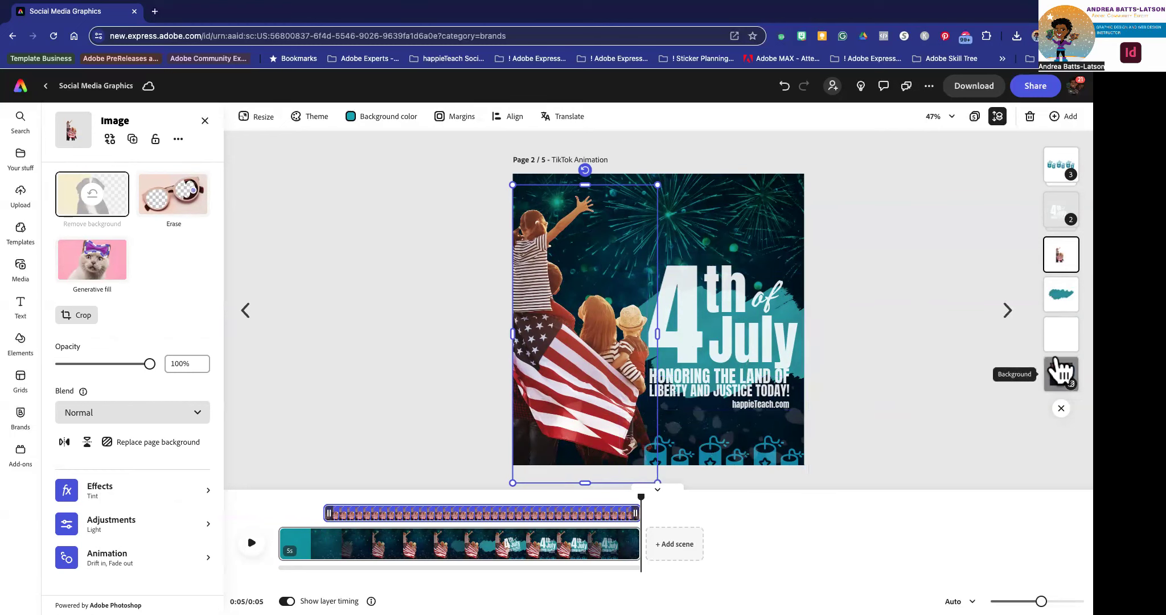
{"action": "left_click", "coordinate": [1061, 335]}
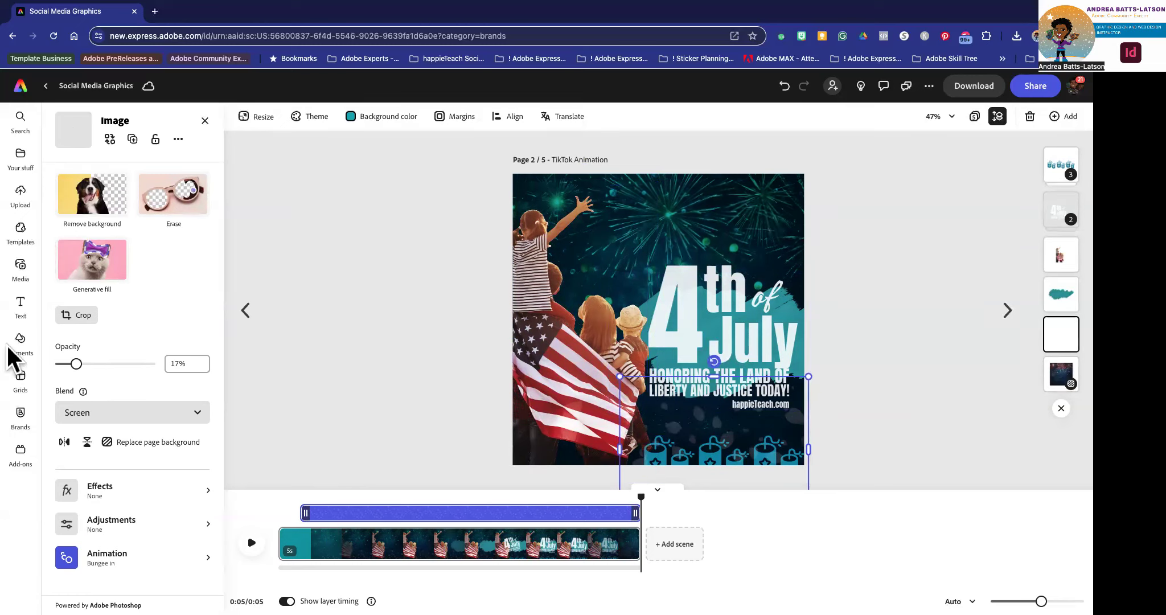
{"action": "left_click", "coordinate": [130, 560]}
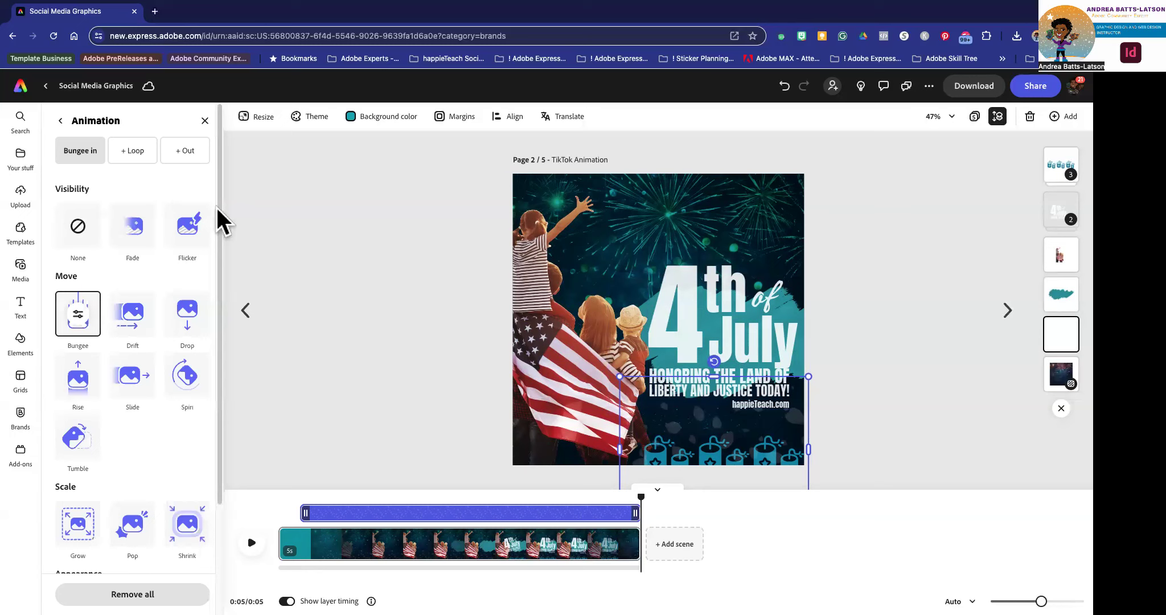
{"action": "left_click", "coordinate": [136, 227]}
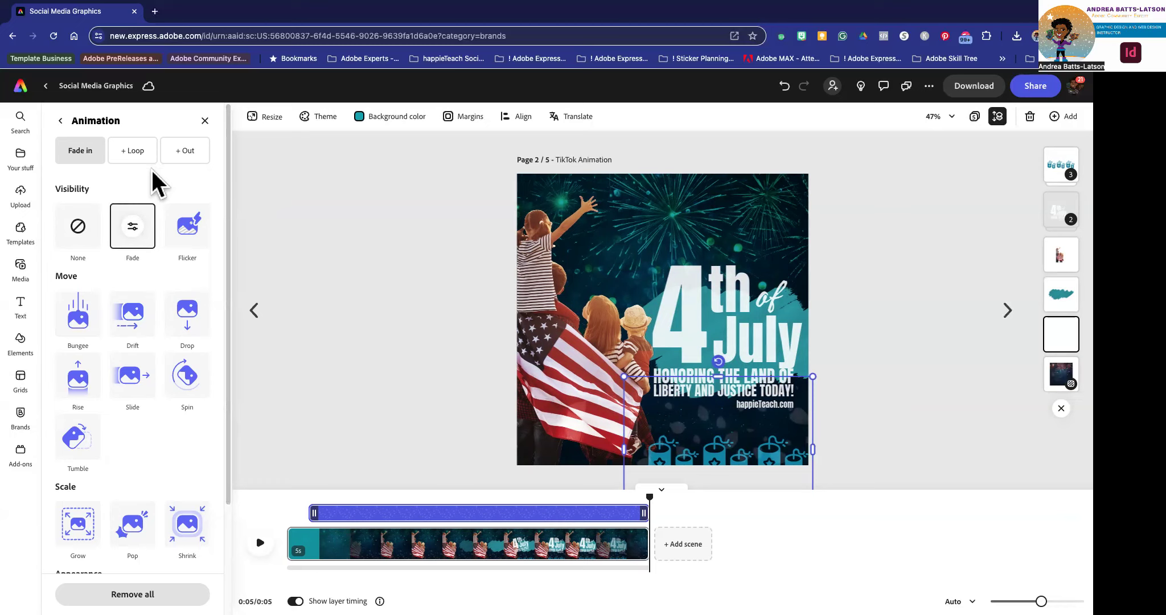
{"action": "key", "text": "super+z"}
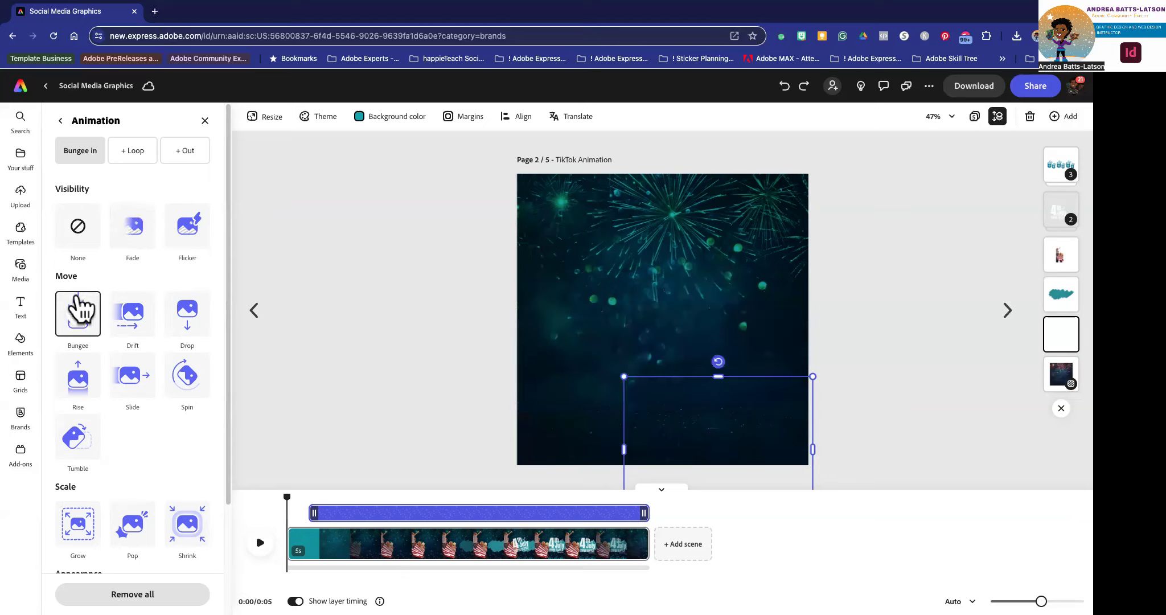
{"action": "left_click", "coordinate": [183, 150]}
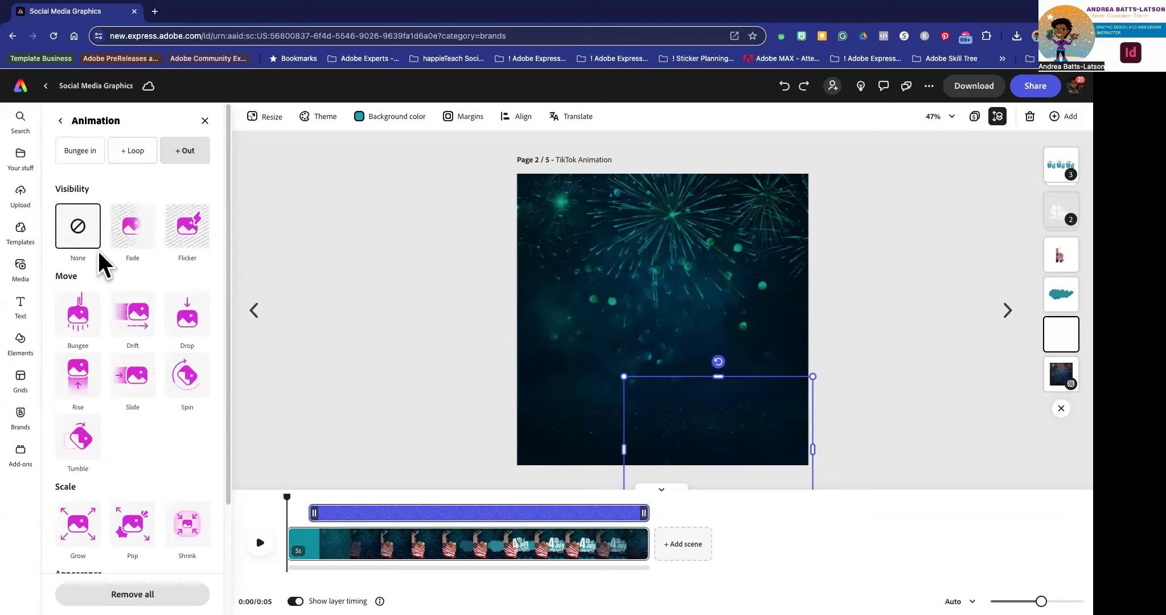
{"action": "left_click", "coordinate": [130, 230]}
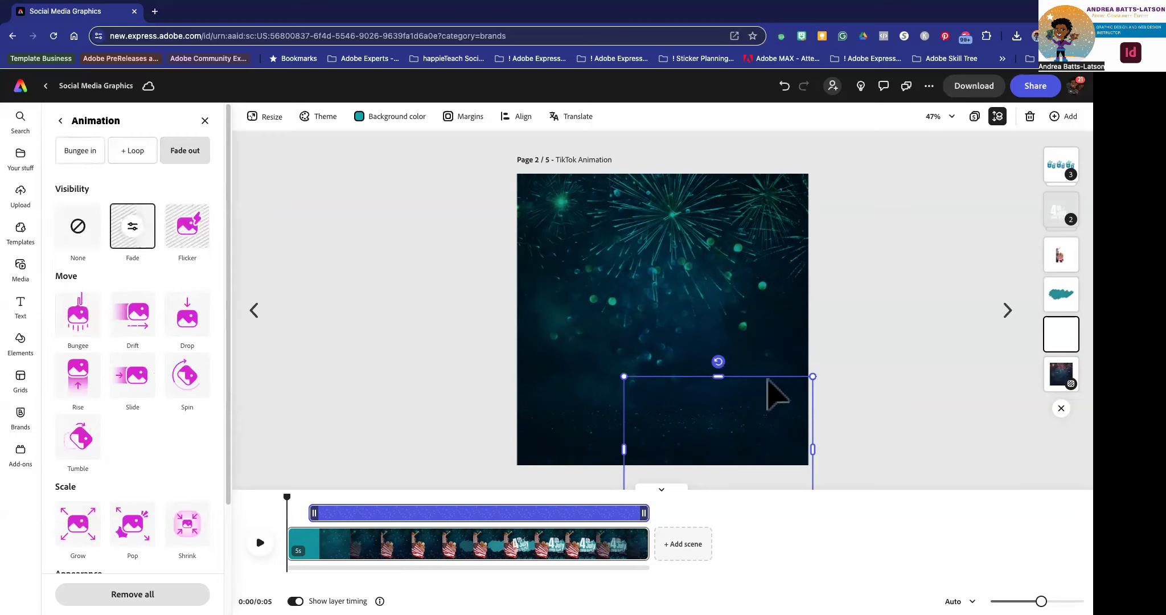
{"action": "mouse_move", "coordinate": [288, 497]}
{"action": "left_mouse_down"}
{"action": "mouse_move", "coordinate": [671, 498]}
{"action": "mouse_move", "coordinate": [285, 501]}
{"action": "mouse_move", "coordinate": [422, 500]}
{"action": "left_mouse_up"}
{"action": "left_click_drag", "start_coordinate": [546, 509], "coordinate": [836, 436]}
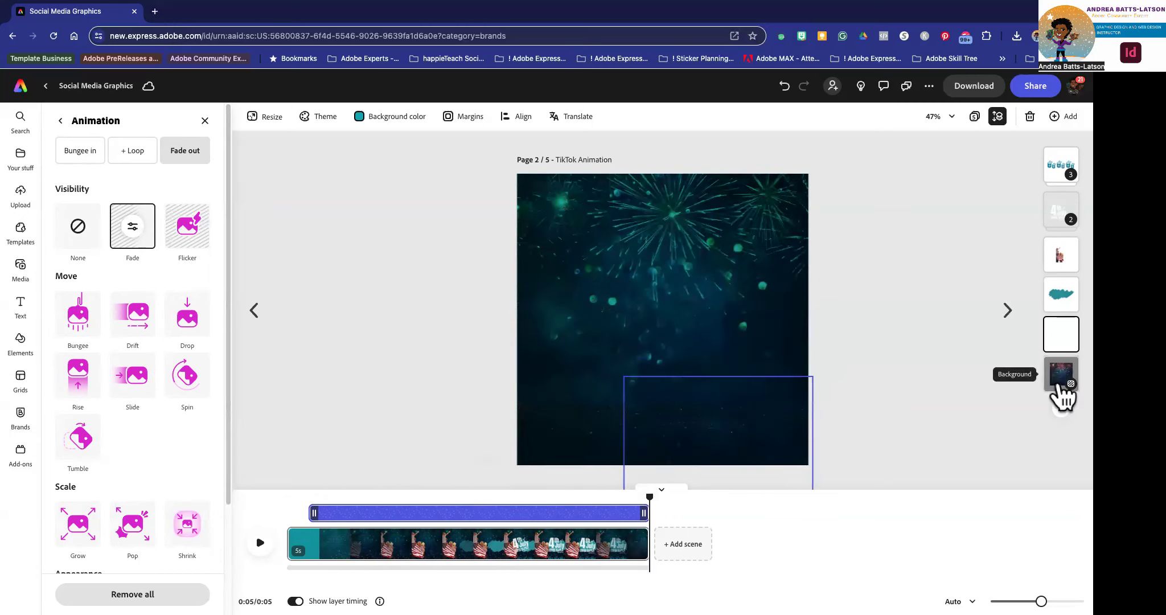
Step: Add a Fade out animation to the fireworks background and play the scene from the beginning to review the exits
{"action": "left_click", "coordinate": [1061, 376]}
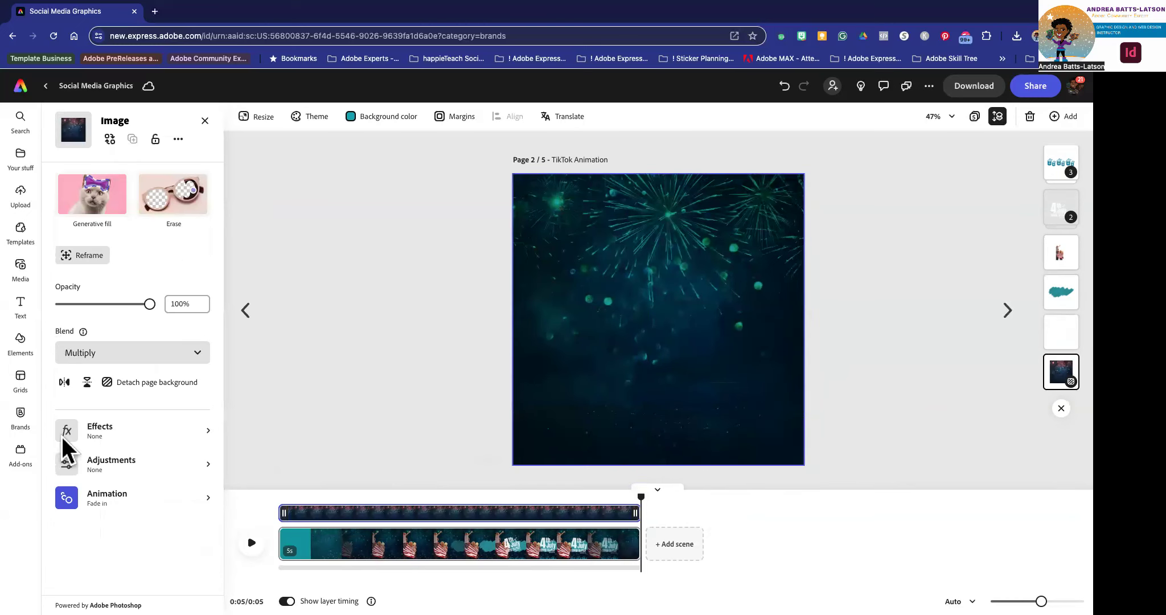
{"action": "left_click", "coordinate": [74, 496]}
{"action": "left_click", "coordinate": [181, 153]}
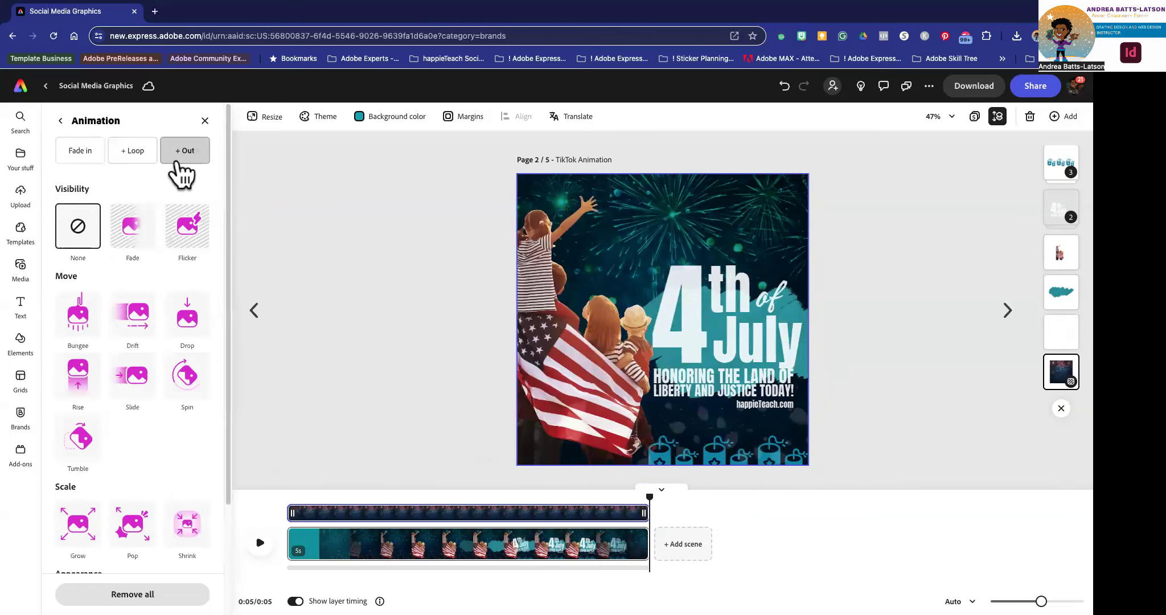
{"action": "left_click", "coordinate": [134, 231]}
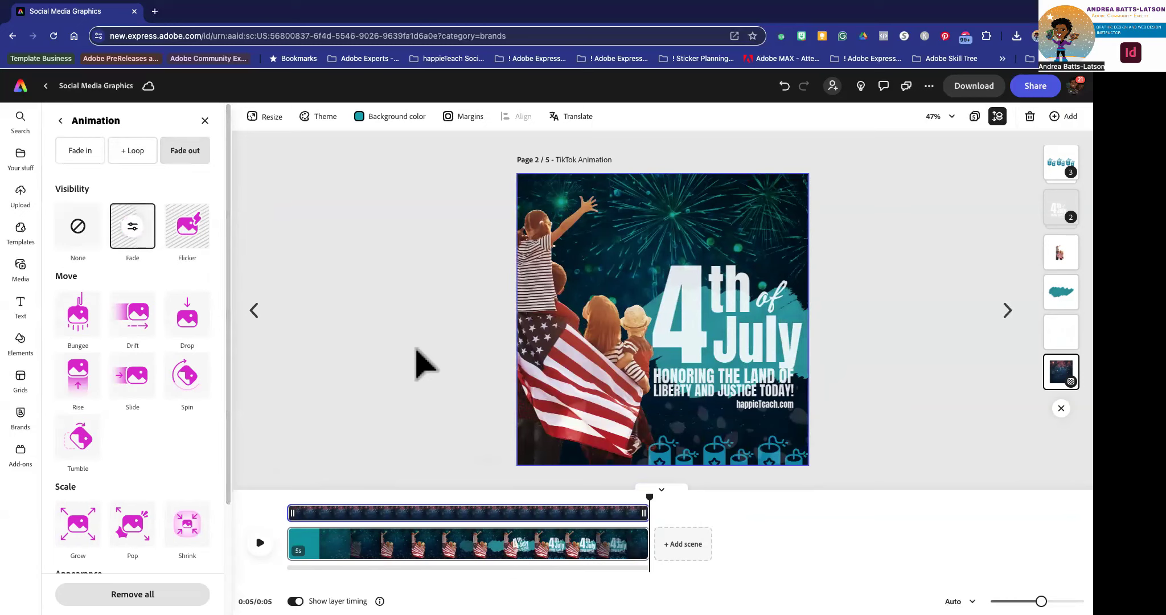
{"action": "left_click_drag", "start_coordinate": [652, 495], "coordinate": [286, 497]}
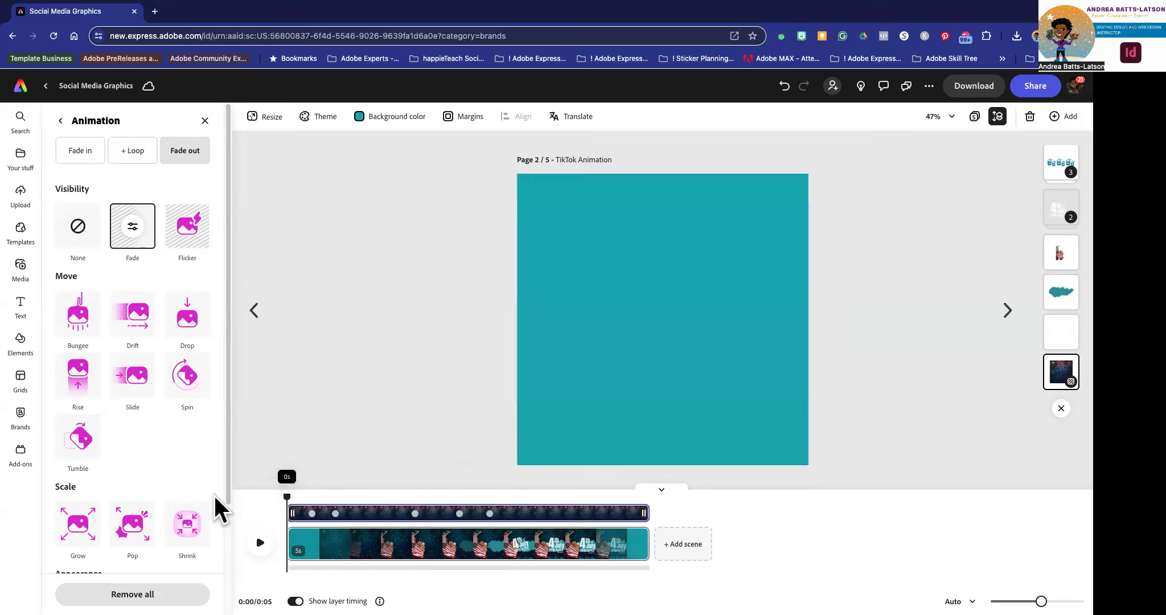
{"action": "left_click", "coordinate": [260, 544]}
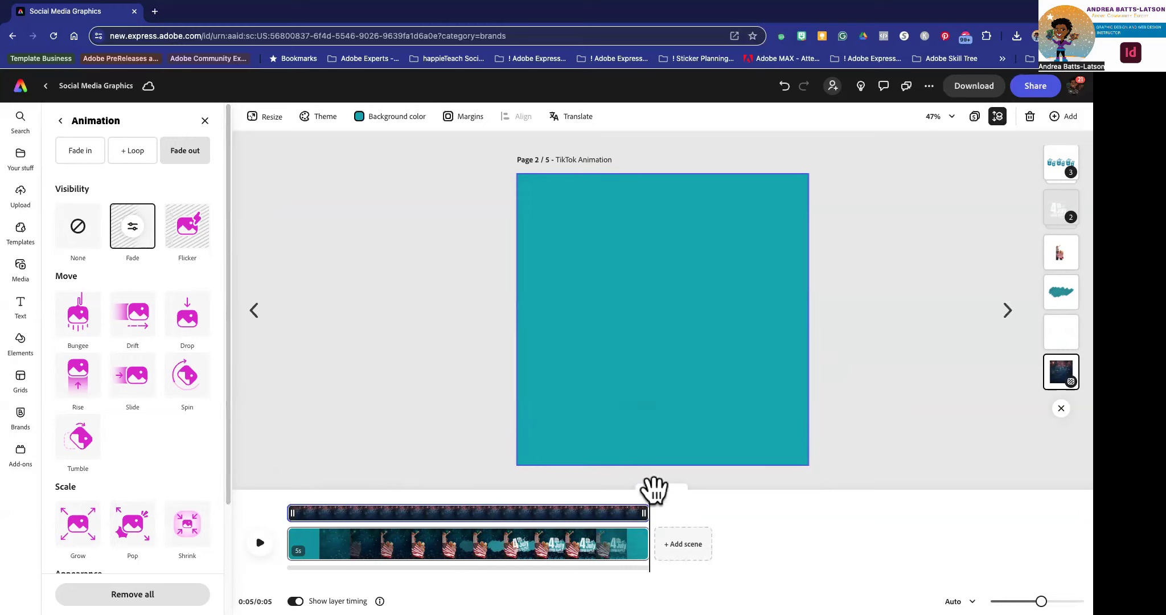
Step: Download only the TikTok Animation page as an MP4 at its custom original-size resolution
{"action": "left_click_drag", "start_coordinate": [654, 498], "coordinate": [623, 503]}
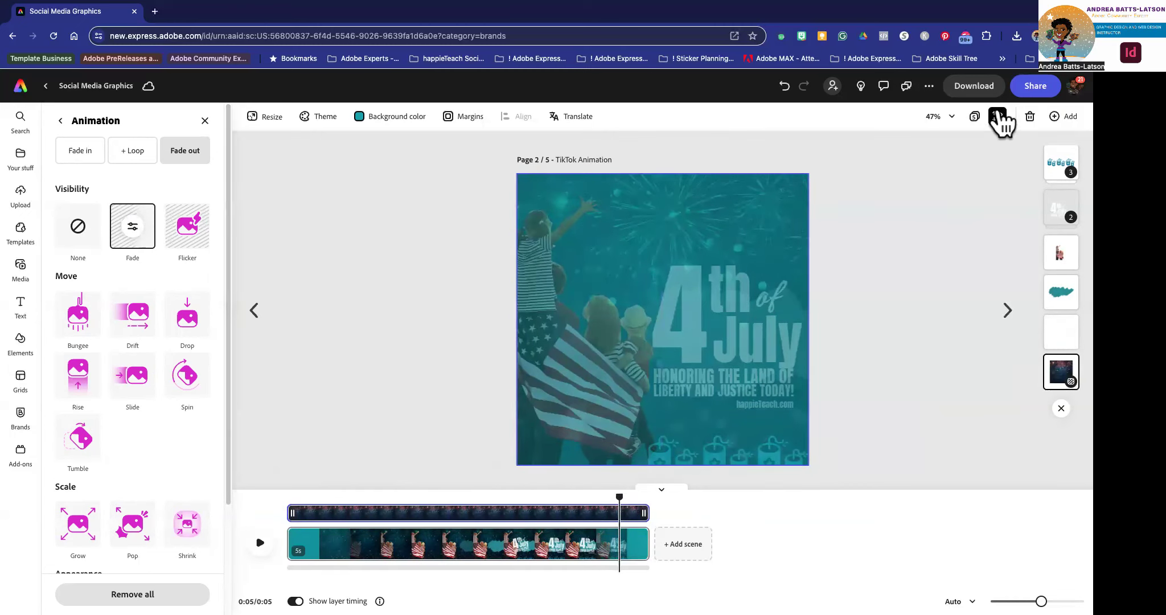
{"action": "left_click", "coordinate": [980, 87]}
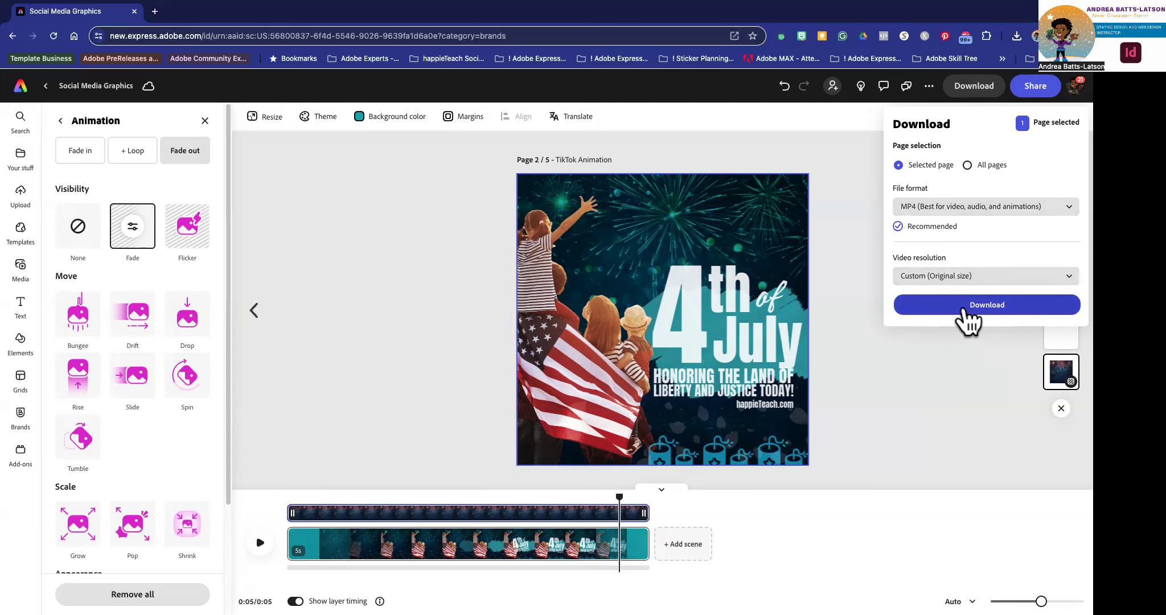
{"action": "left_click", "coordinate": [968, 307]}
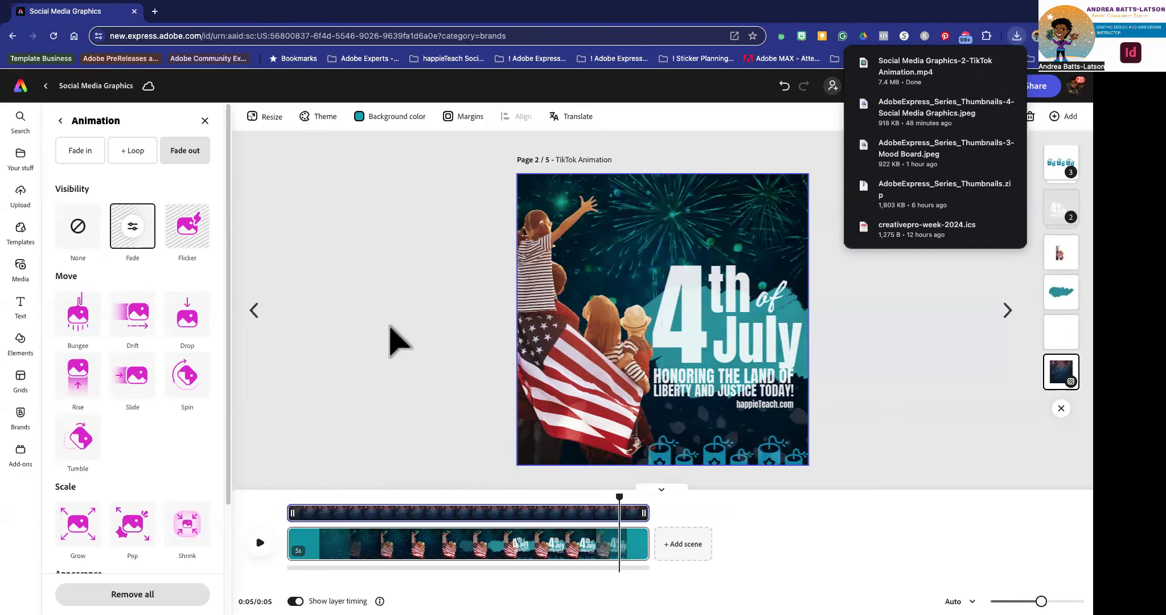
{"action": "left_click", "coordinate": [389, 325]}
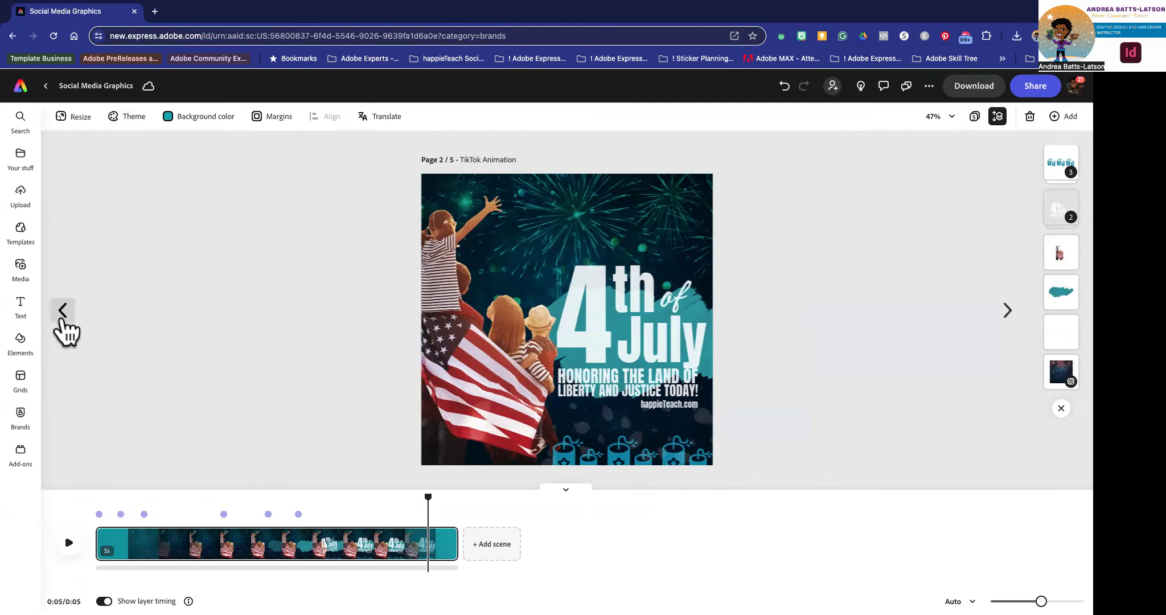
Step: Go back to the Instagram Post page, take the browser out of full screen and open the exported TikTok Animation MP4 in QuickTime Player
{"action": "left_click", "coordinate": [63, 312]}
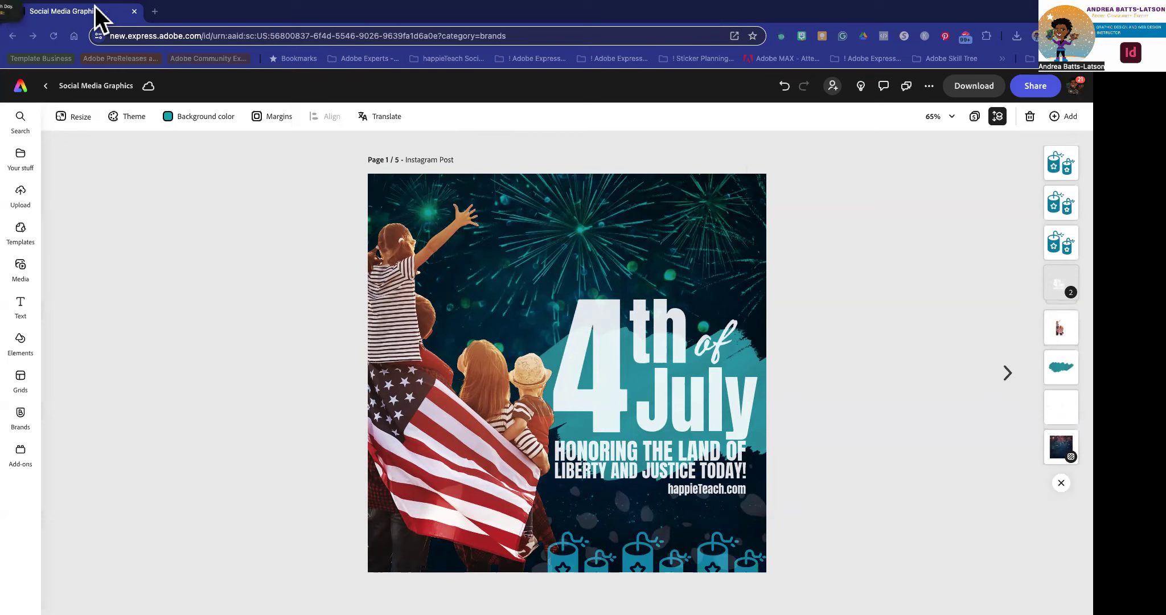
{"action": "mouse_move", "coordinate": [57, 6]}
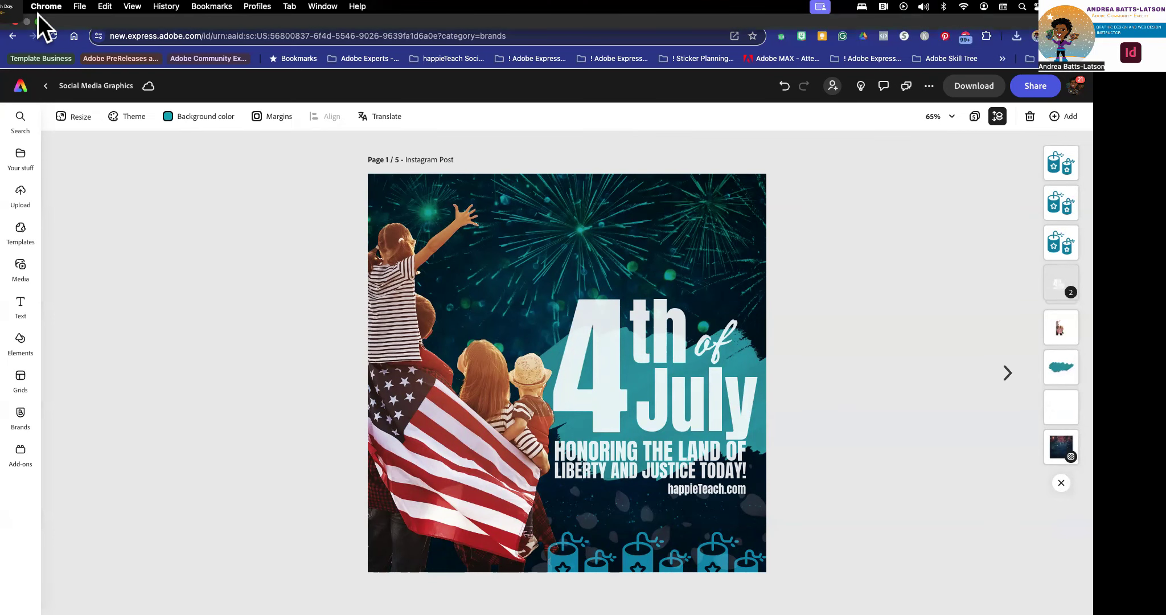
{"action": "left_click", "coordinate": [37, 19]}
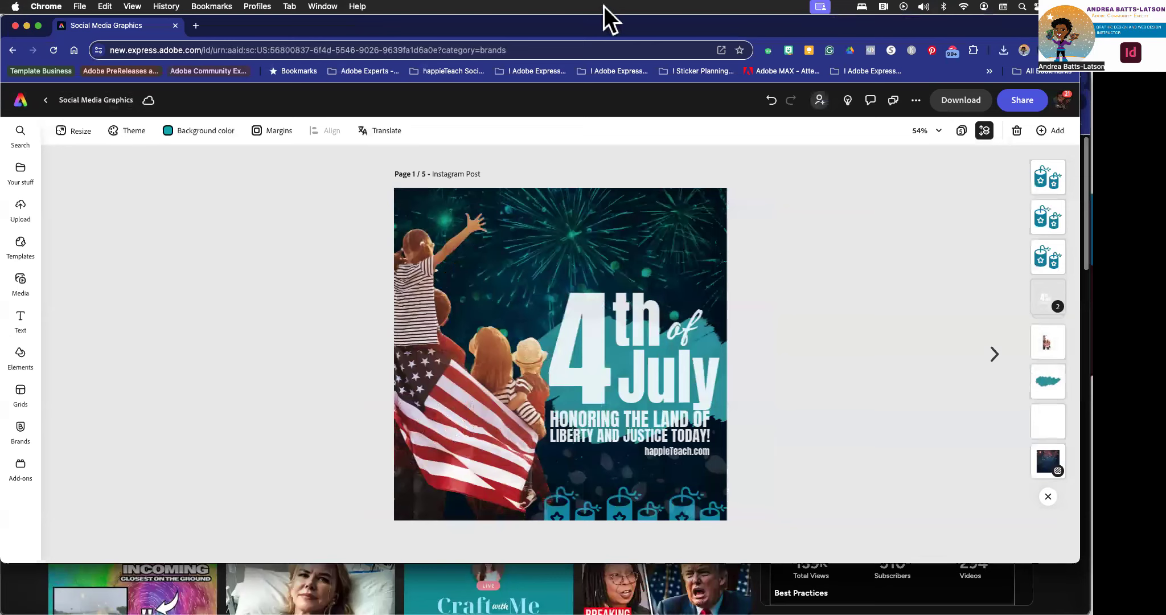
{"action": "left_click_drag", "start_coordinate": [621, 42], "coordinate": [627, 97]}
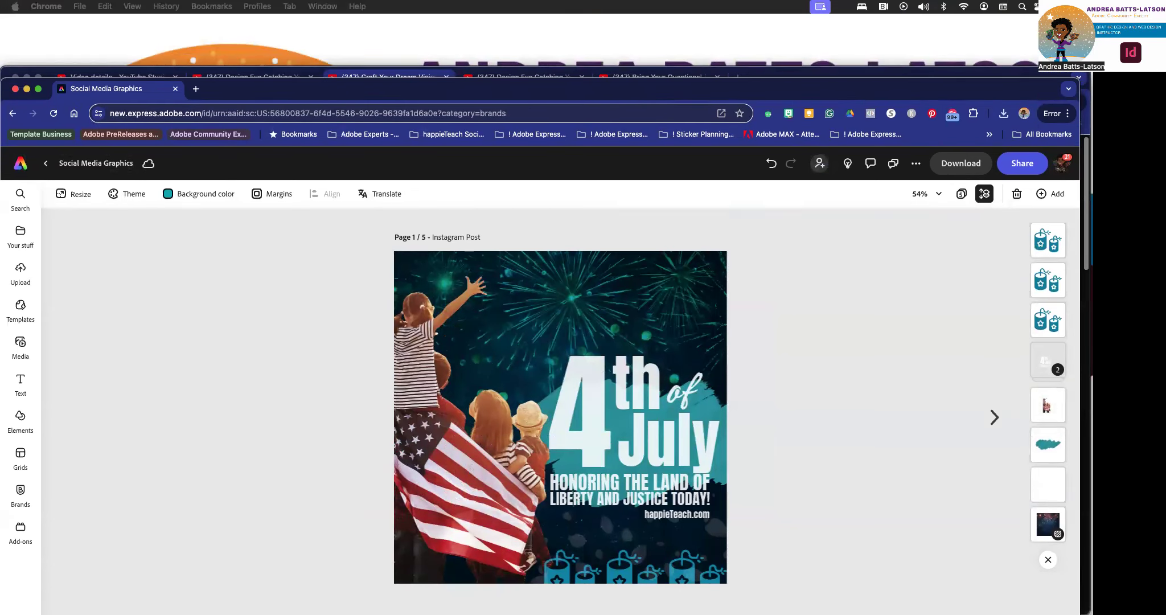
{"action": "left_click_drag", "start_coordinate": [0, 49], "coordinate": [613, 23]}
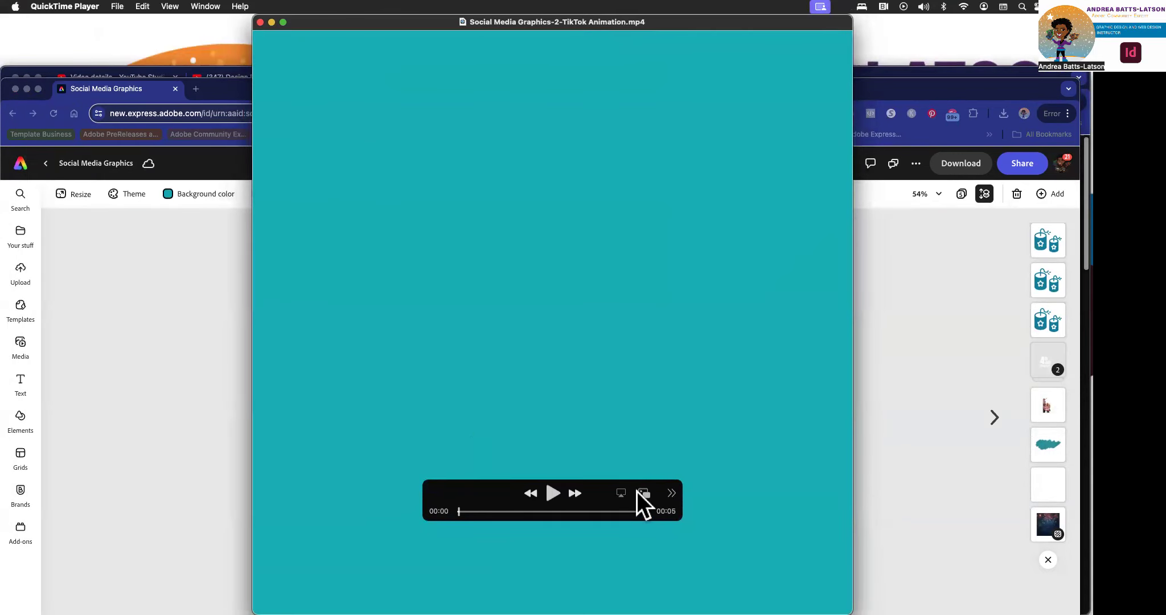
{"action": "left_click", "coordinate": [621, 493]}
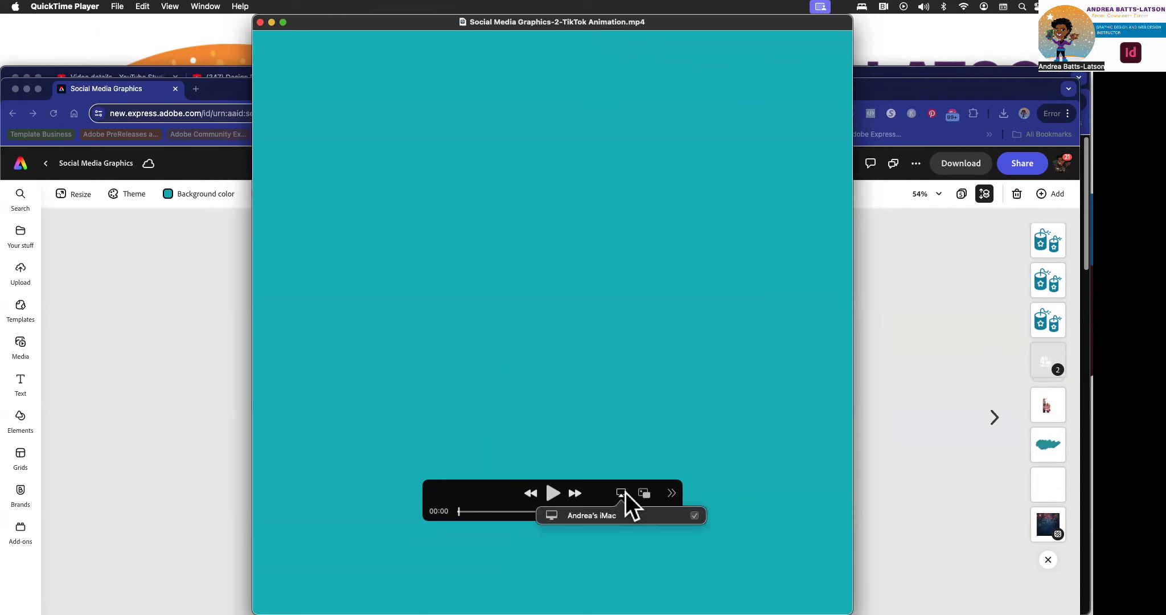
{"action": "left_click", "coordinate": [621, 493]}
{"action": "left_click", "coordinate": [642, 493]}
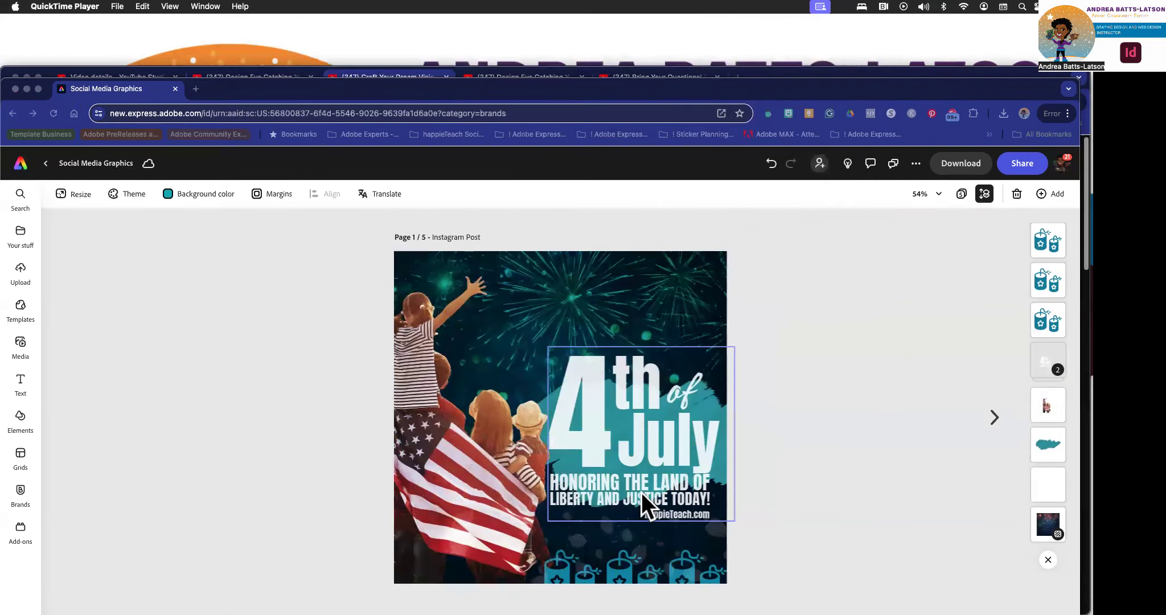
{"action": "mouse_move", "coordinate": [1028, 72]}
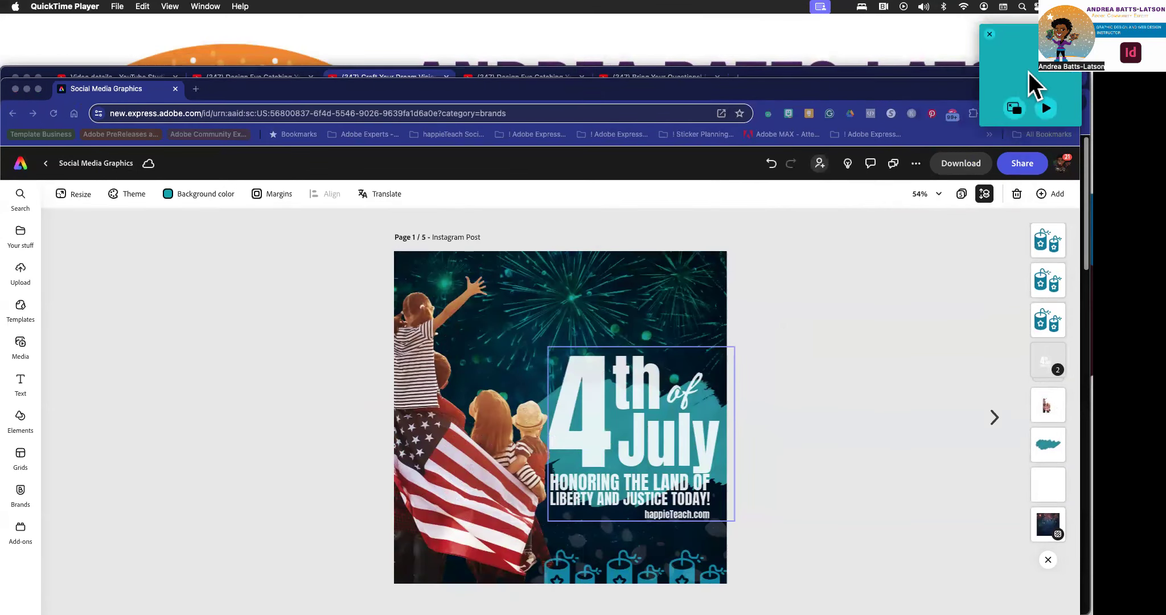
{"action": "left_click", "coordinate": [1014, 108]}
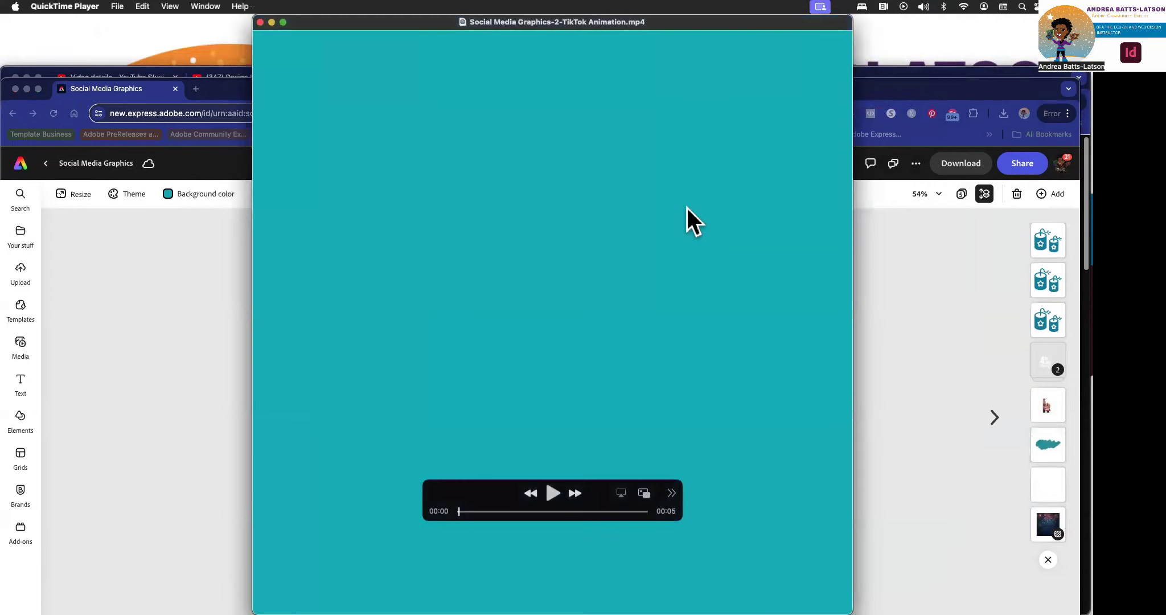
Step: Play the exported TikTok Animation video through, close it and return to the Adobe Express design
{"action": "left_click", "coordinate": [553, 492]}
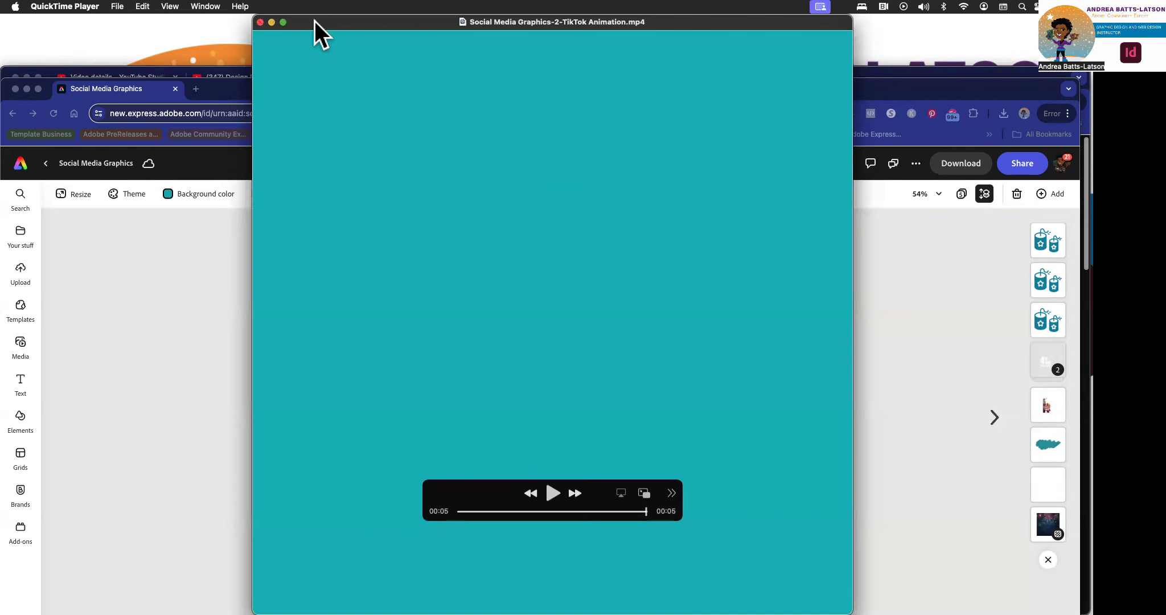
{"action": "left_click", "coordinate": [261, 22]}
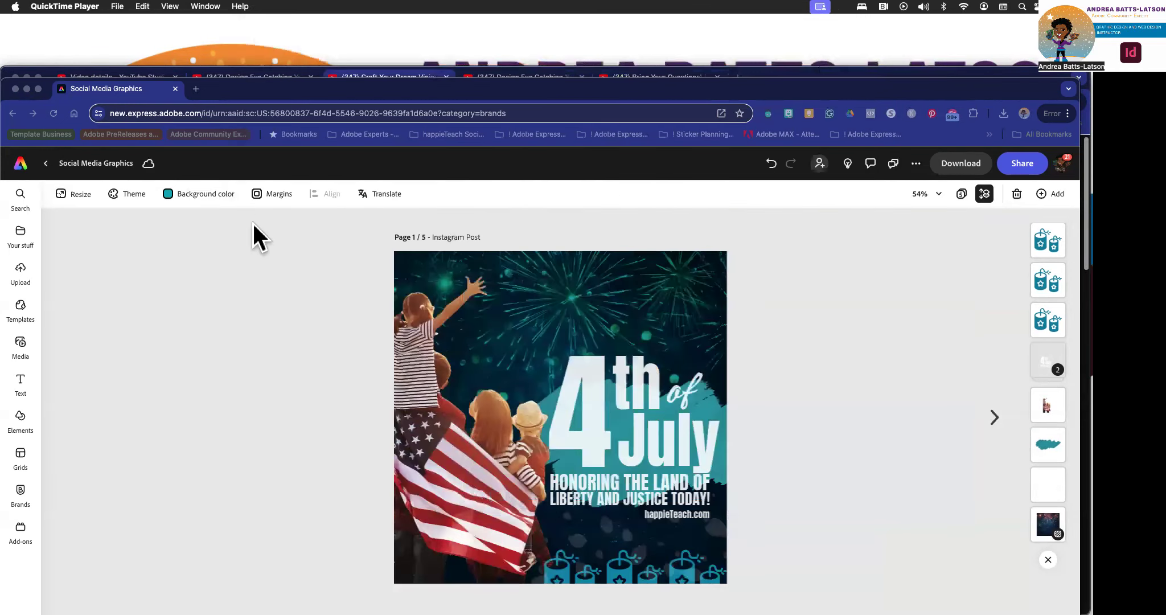
{"action": "left_click", "coordinate": [254, 322]}
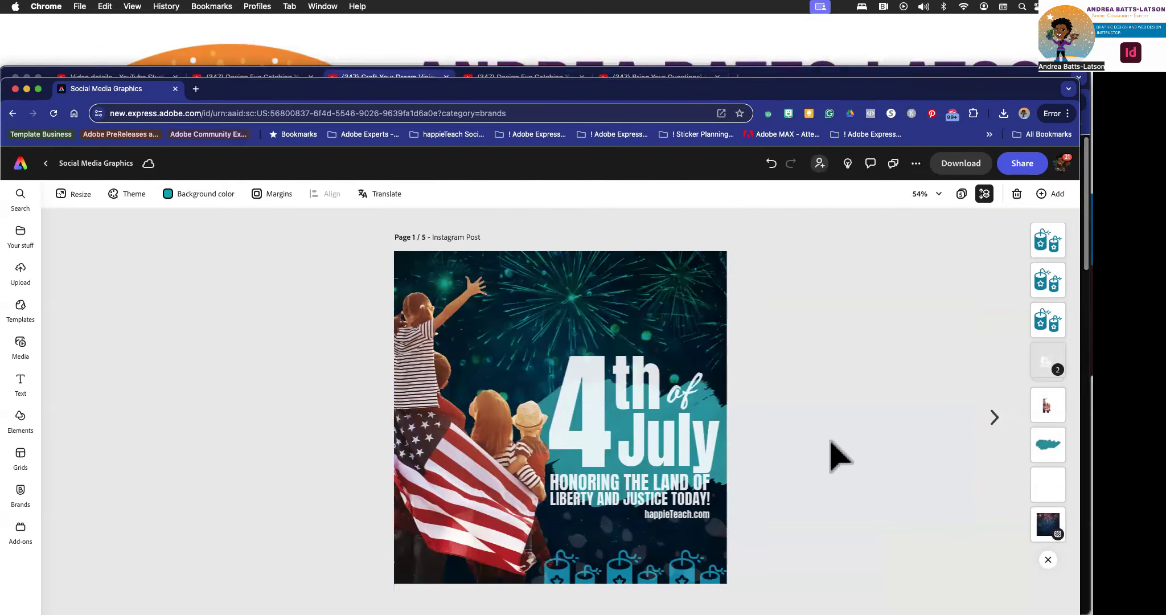
Step: Add the acoustic track Long Time Coming - Loop to the TikTok Animation page, keeping its volume at 100%
{"action": "left_click", "coordinate": [993, 420]}
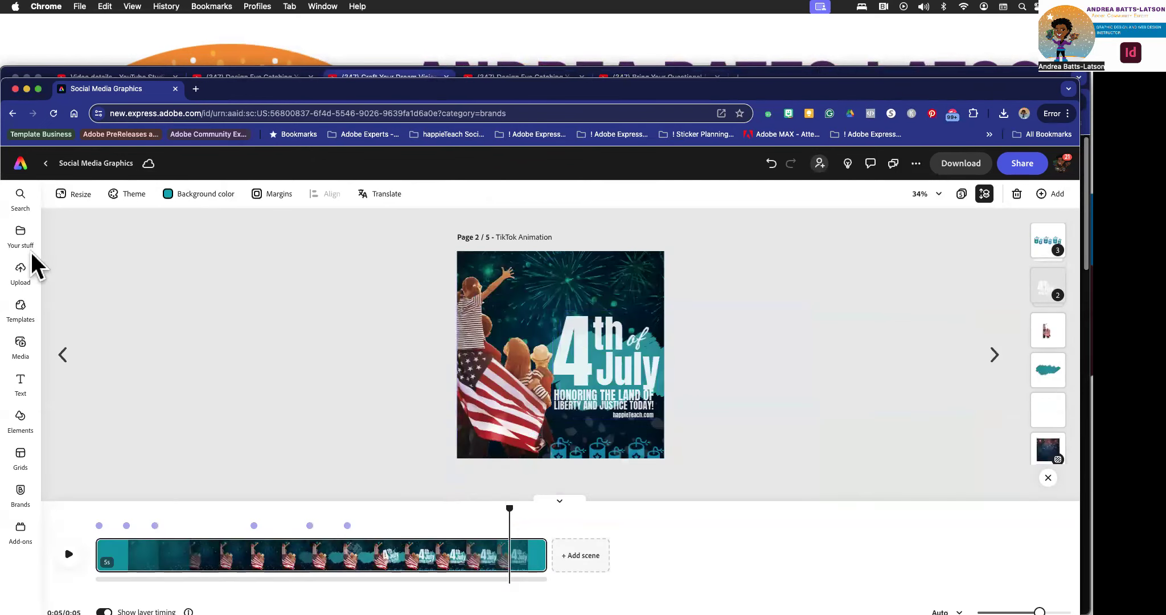
{"action": "left_click", "coordinate": [20, 348]}
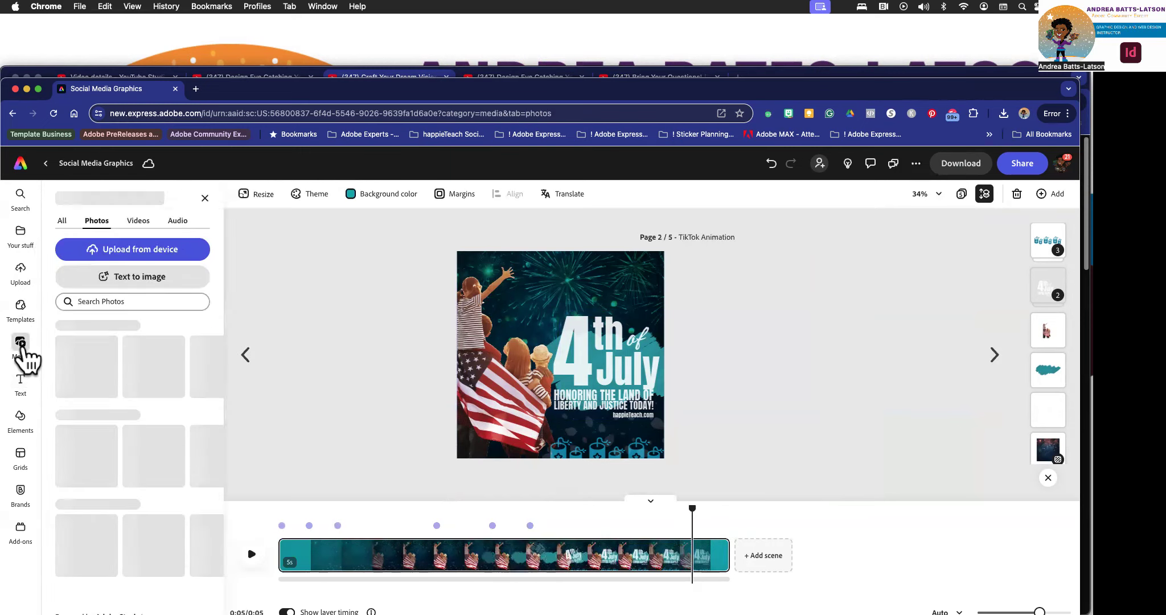
{"action": "left_click", "coordinate": [177, 221]}
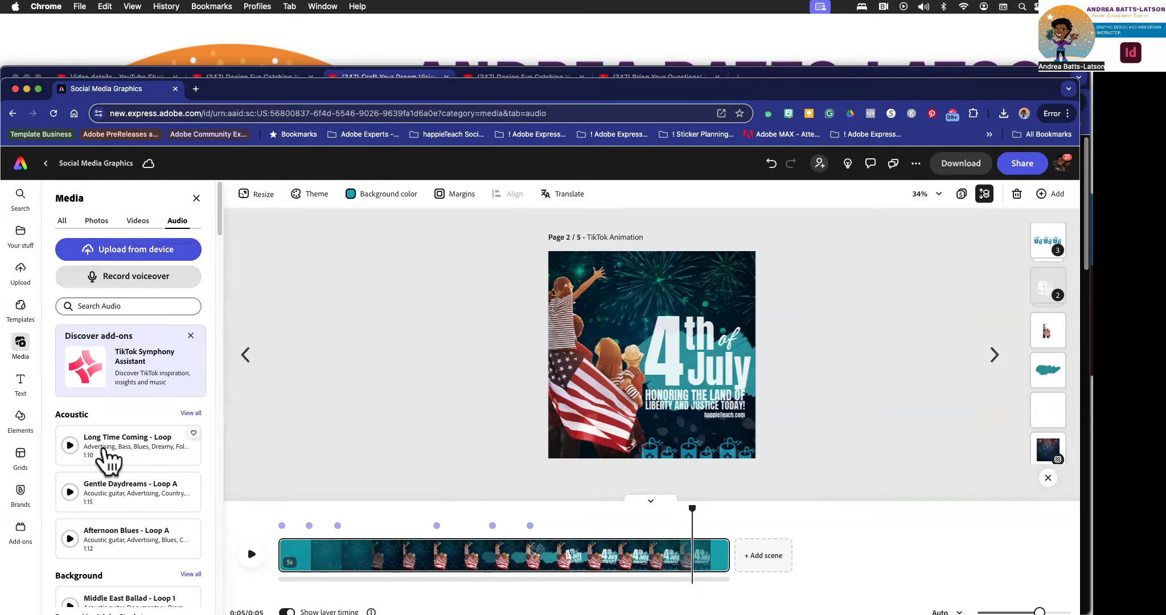
{"action": "left_click", "coordinate": [105, 449]}
{"action": "left_click", "coordinate": [65, 271]}
{"action": "left_click", "coordinate": [66, 274]}
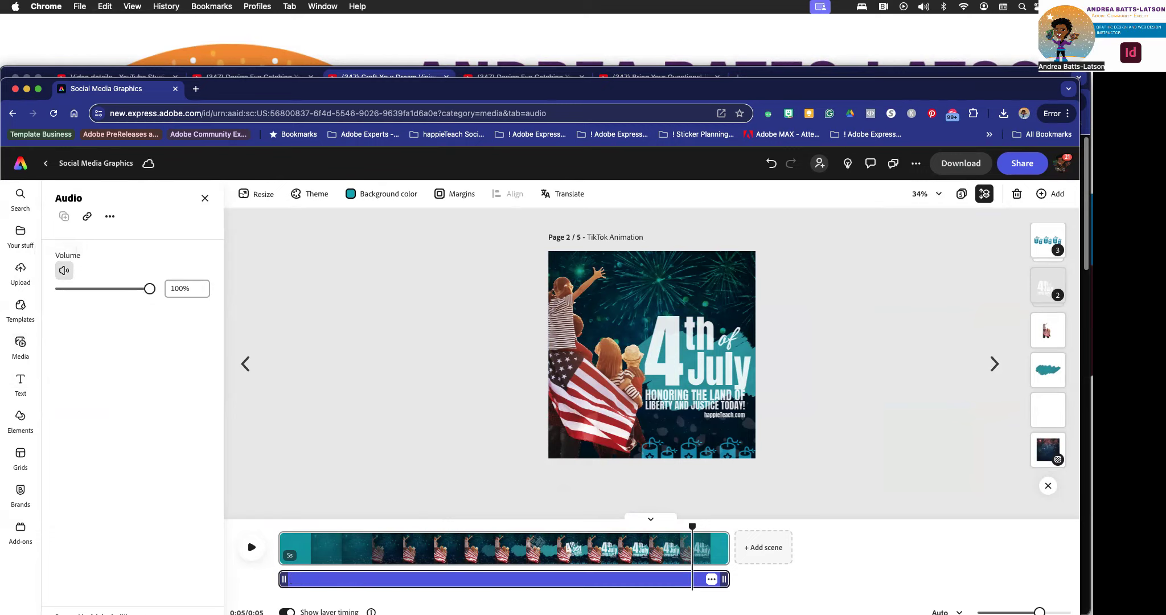
Step: Play the TikTok Animation scene from the beginning to review it with the music, then pause playback
{"action": "left_click", "coordinate": [251, 547]}
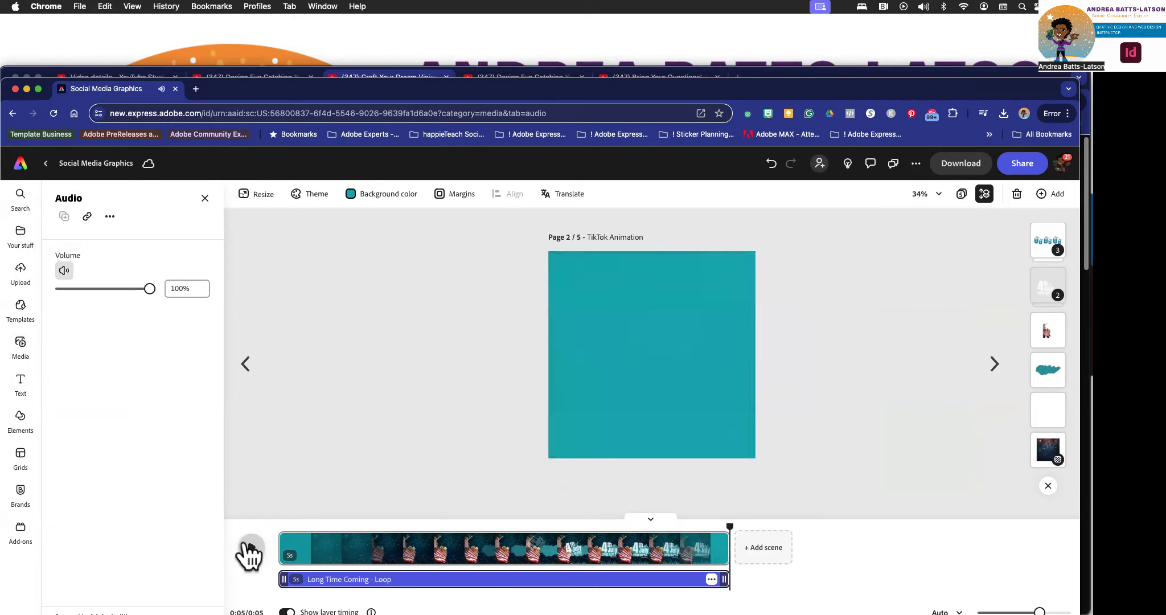
{"action": "left_click_drag", "start_coordinate": [729, 525], "coordinate": [176, 522]}
{"action": "left_click", "coordinate": [250, 548]}
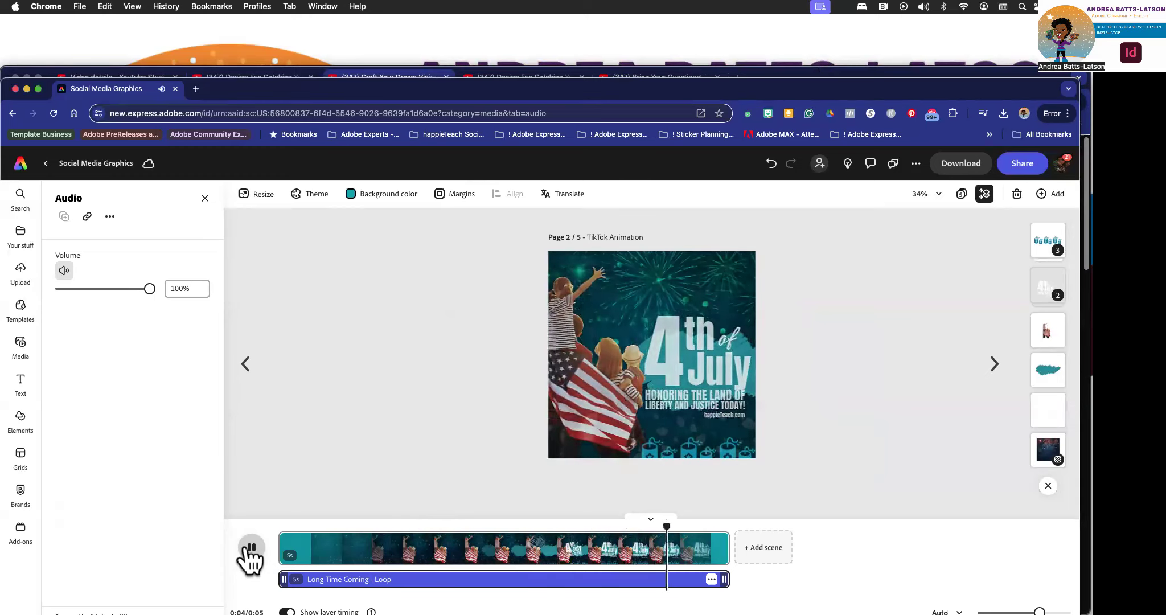
{"action": "left_click", "coordinate": [249, 547]}
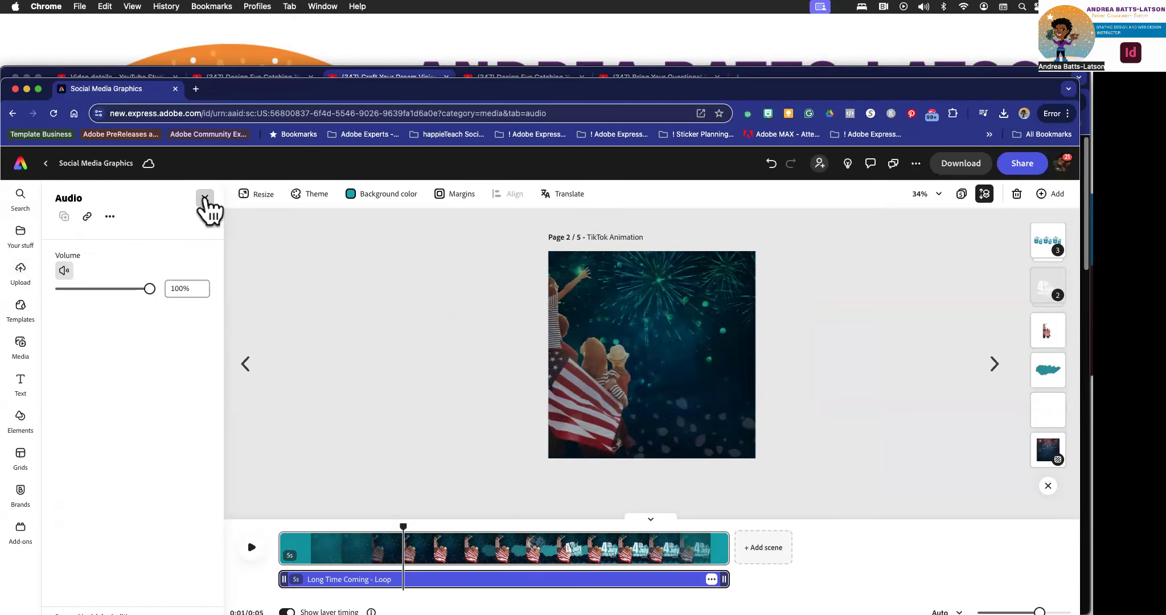
Step: Leave the music track's settings and open the voiceover recorder for the TikTok Animation page
{"action": "left_click", "coordinate": [204, 198]}
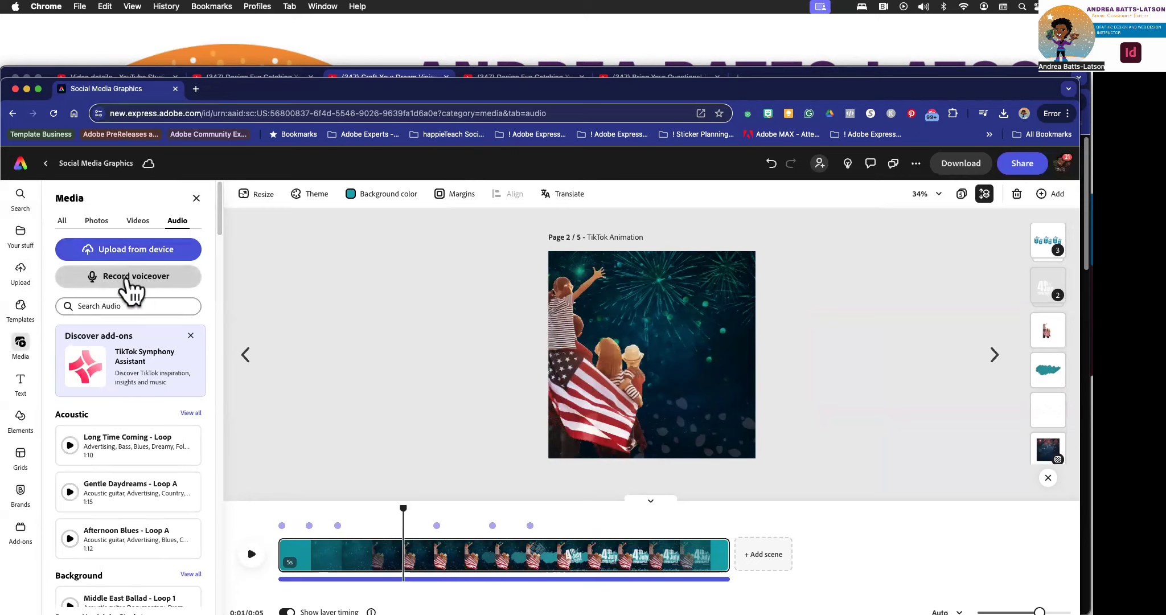
{"action": "left_click", "coordinate": [133, 278]}
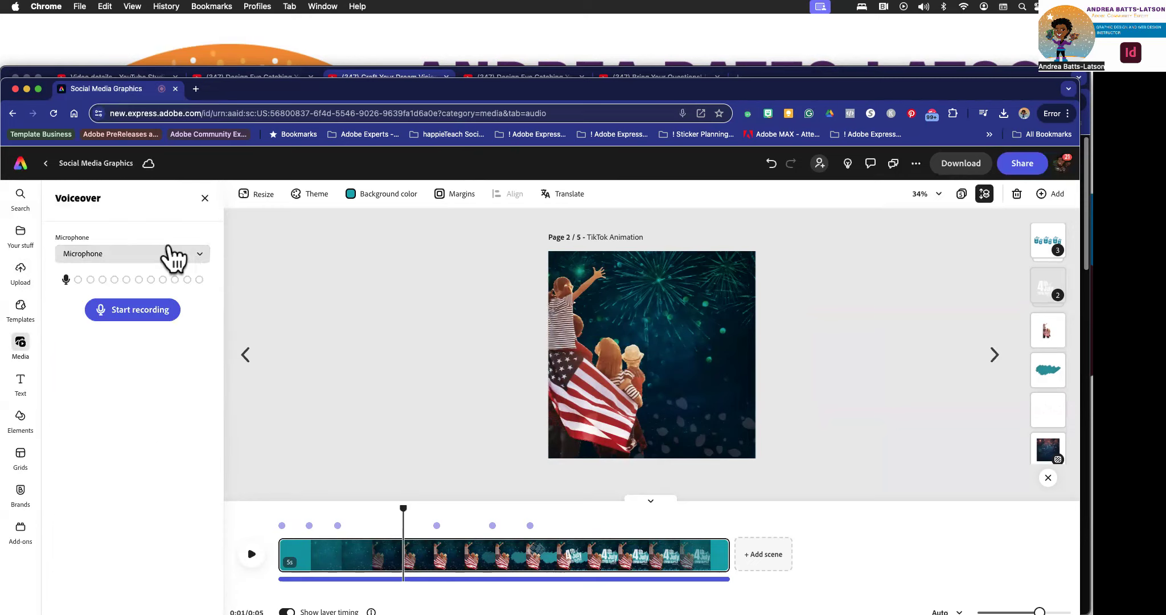